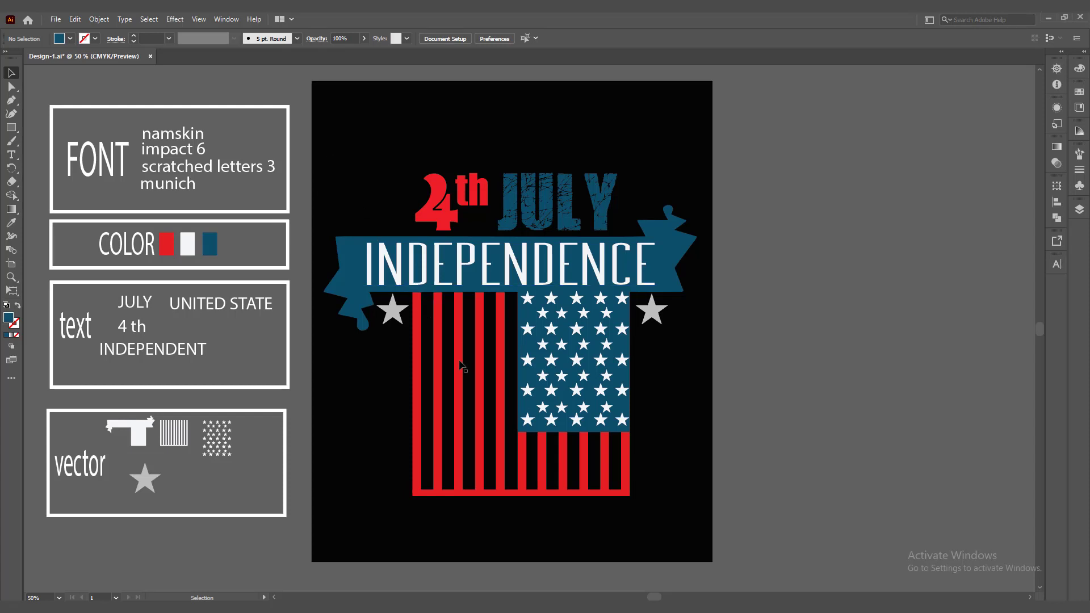
Shrink the finished design to about 4.38 by 3.94 in and park it outside the artboard's right edge as a reference
{"action": "left_click_drag", "start_coordinate": [321, 124], "coordinate": [703, 543]}
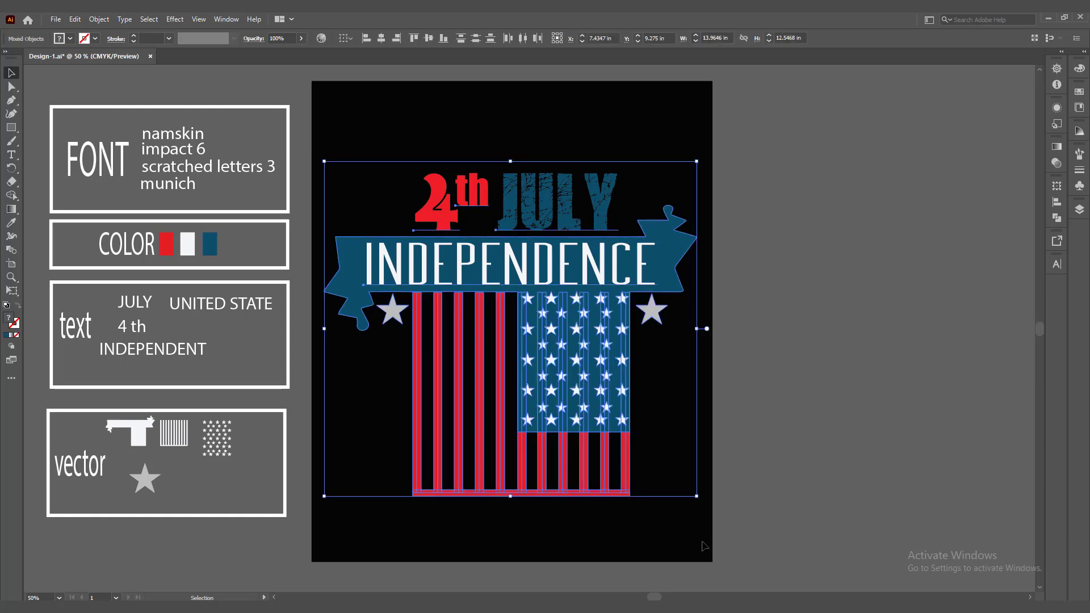
{"action": "left_click_drag", "start_coordinate": [695, 493], "coordinate": [569, 381]}
{"action": "left_click_drag", "start_coordinate": [534, 348], "coordinate": [846, 171]}
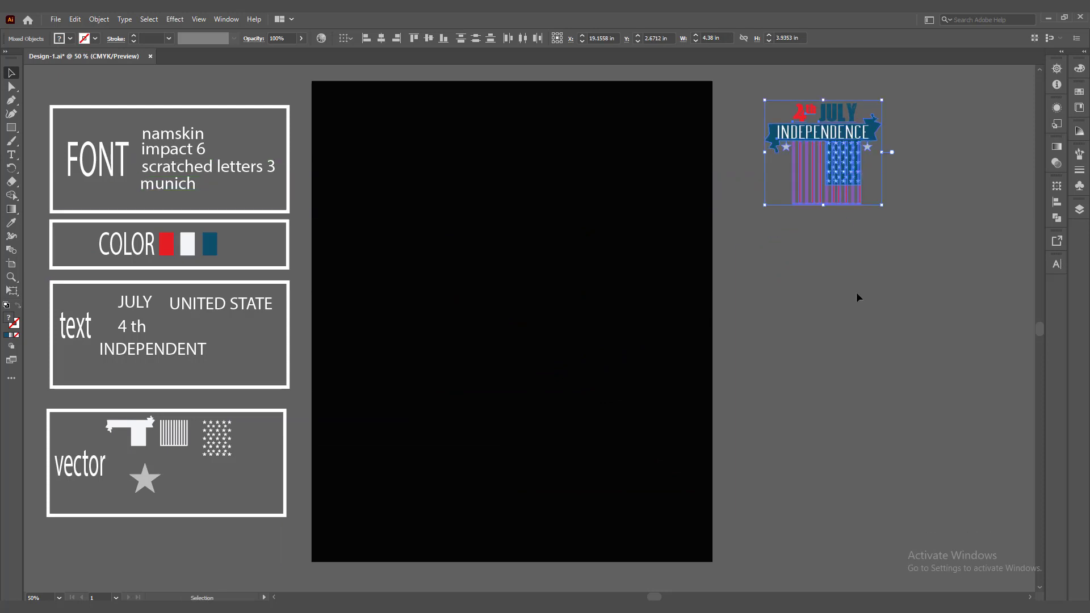
{"action": "left_click", "coordinate": [856, 301]}
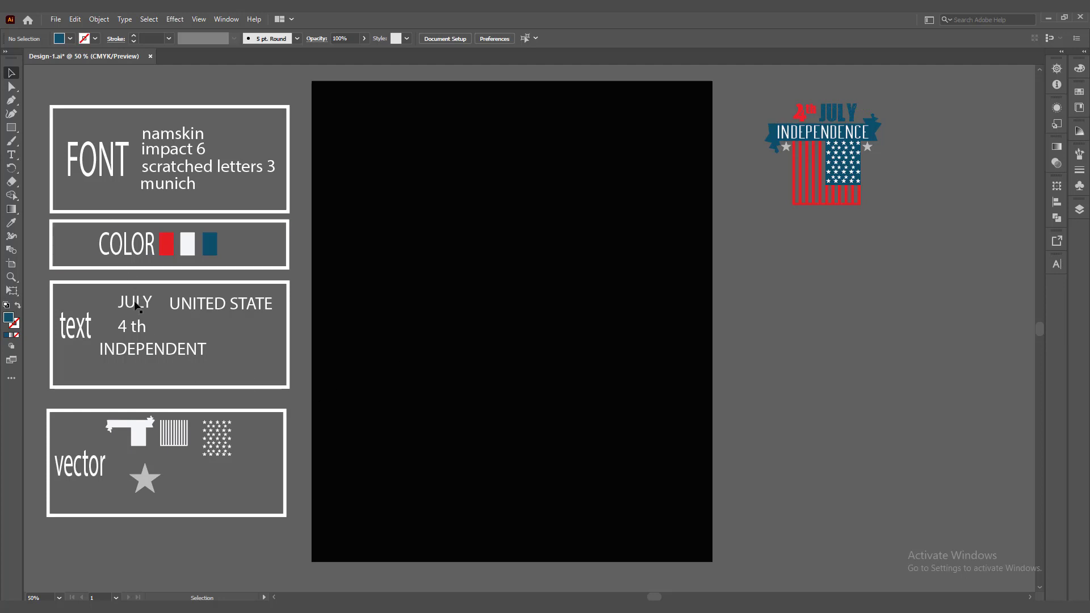
Bring the "4 th" text onto the artboard at about 232 pt and split the 4 off into its own text object
{"action": "left_click_drag", "start_coordinate": [124, 332], "coordinate": [540, 256]}
{"action": "left_click", "coordinate": [578, 264]}
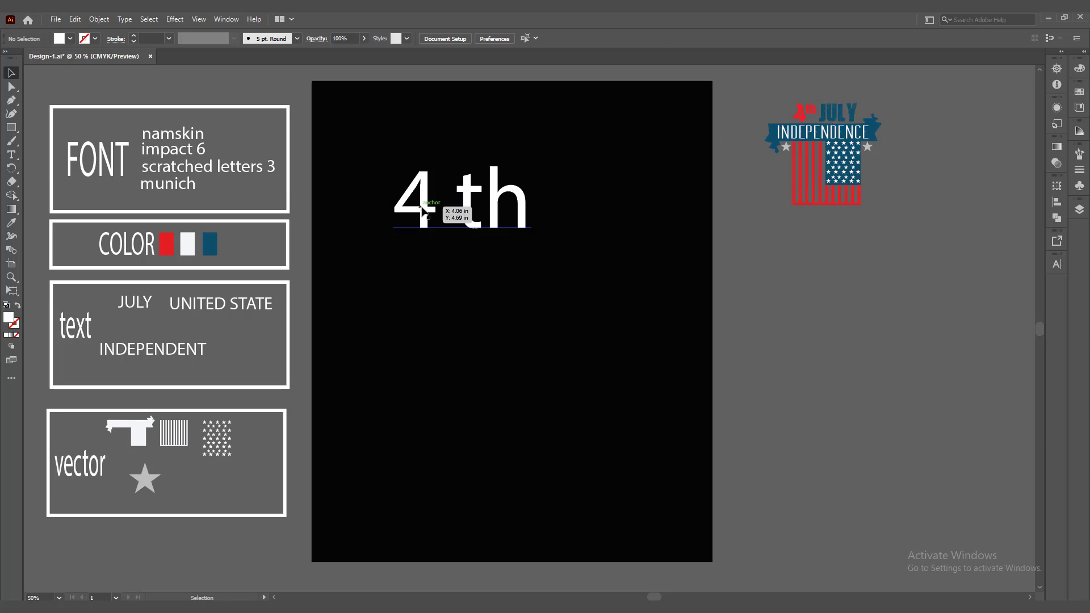
{"action": "double_click", "coordinate": [443, 210]}
{"action": "left_click_drag", "start_coordinate": [443, 210], "coordinate": [394, 211]}
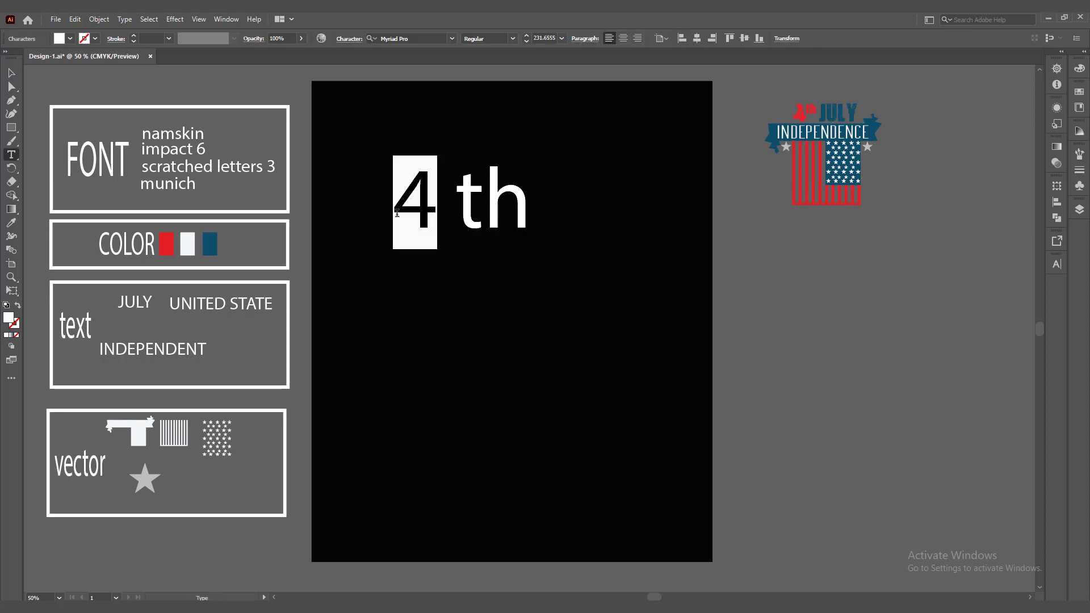
{"action": "key", "text": "ctrl+x"}
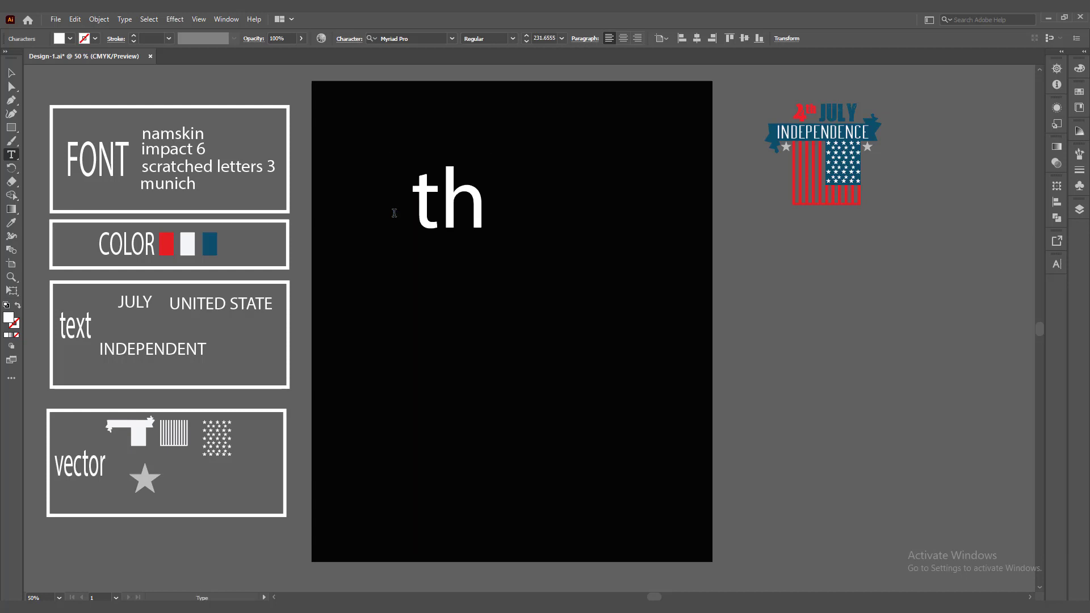
{"action": "left_click", "coordinate": [418, 323], "text": "ctrl"}
{"action": "key", "text": "ctrl"}
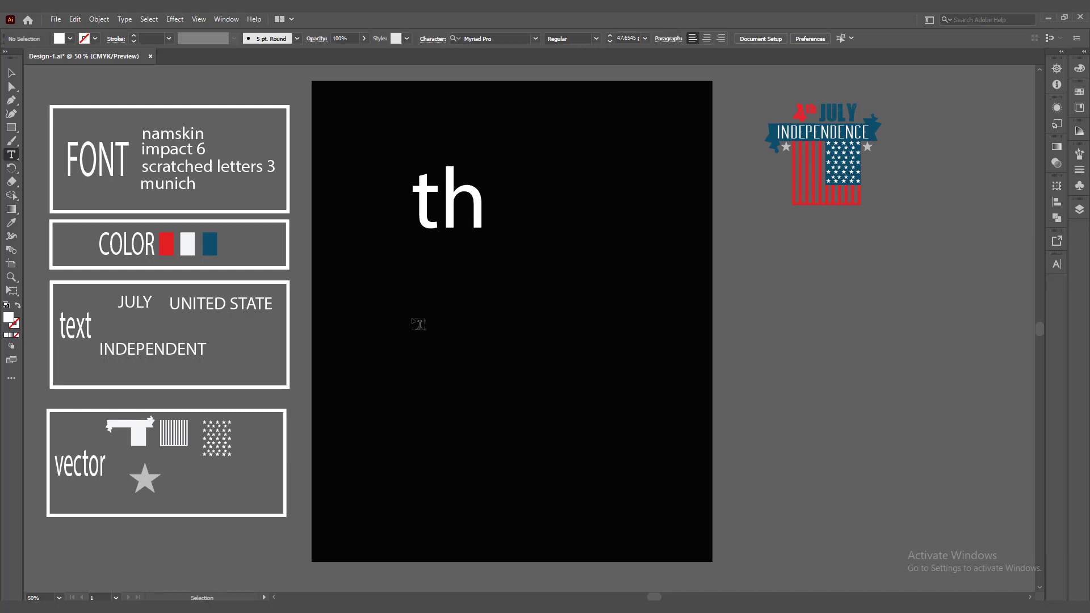
{"action": "key", "text": "ctrl+v"}
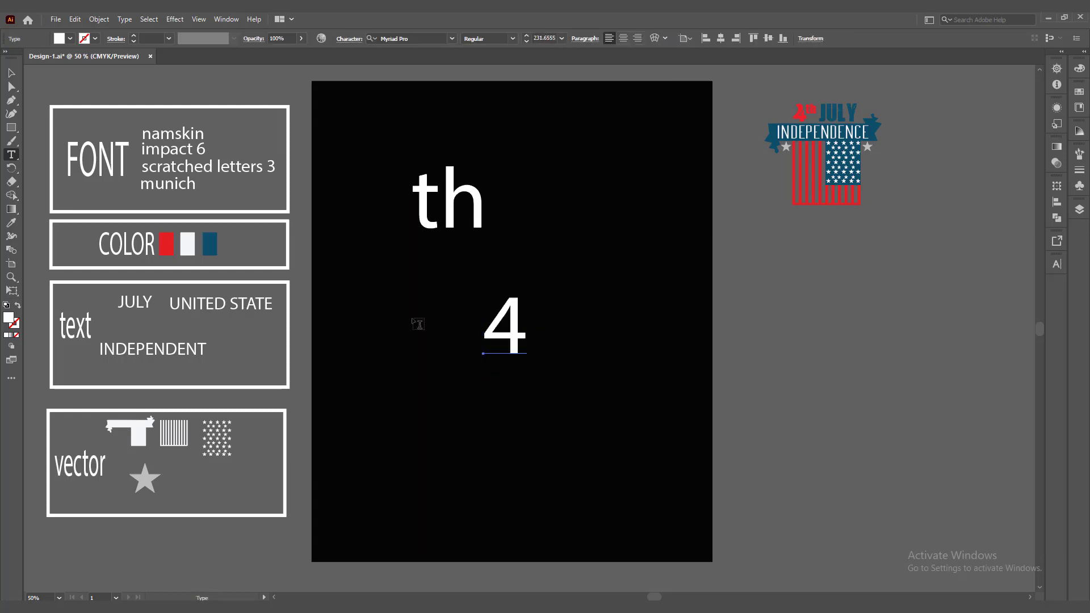
{"action": "left_click", "coordinate": [11, 72]}
{"action": "left_click", "coordinate": [568, 381]}
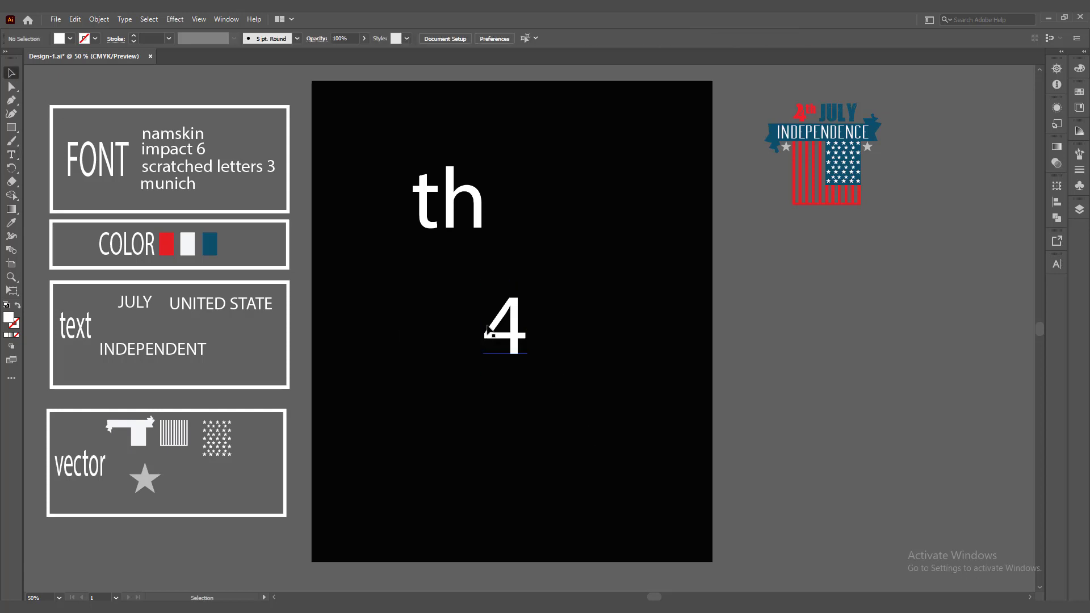
Move the separate 4 below "th", scale it to about 213 pt, and set its font to Namskin
{"action": "left_click_drag", "start_coordinate": [499, 340], "coordinate": [435, 340]}
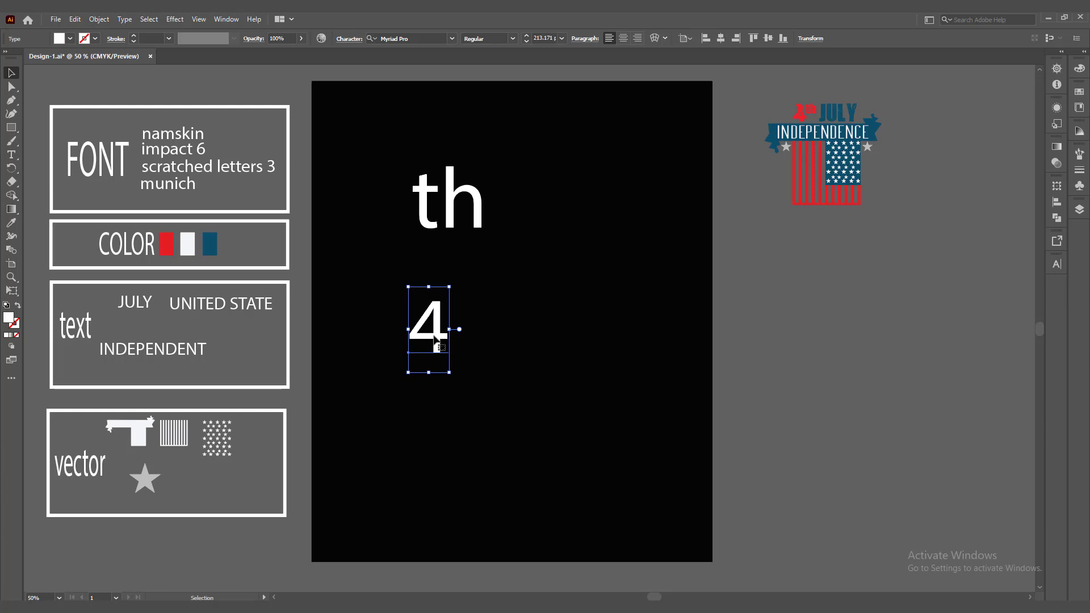
{"action": "left_click", "coordinate": [1057, 265]}
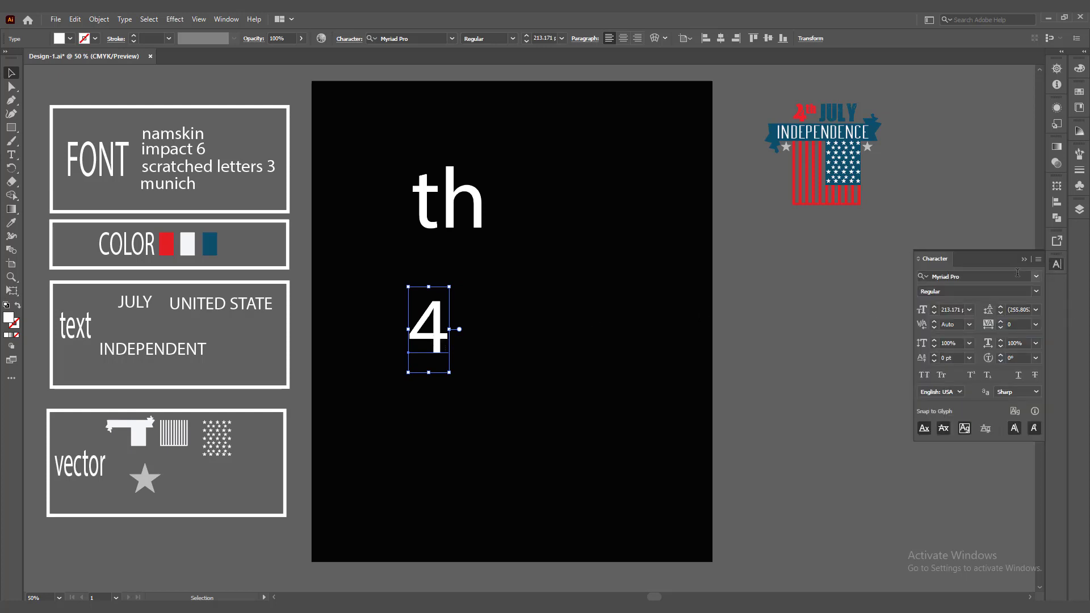
{"action": "left_click", "coordinate": [1037, 277]}
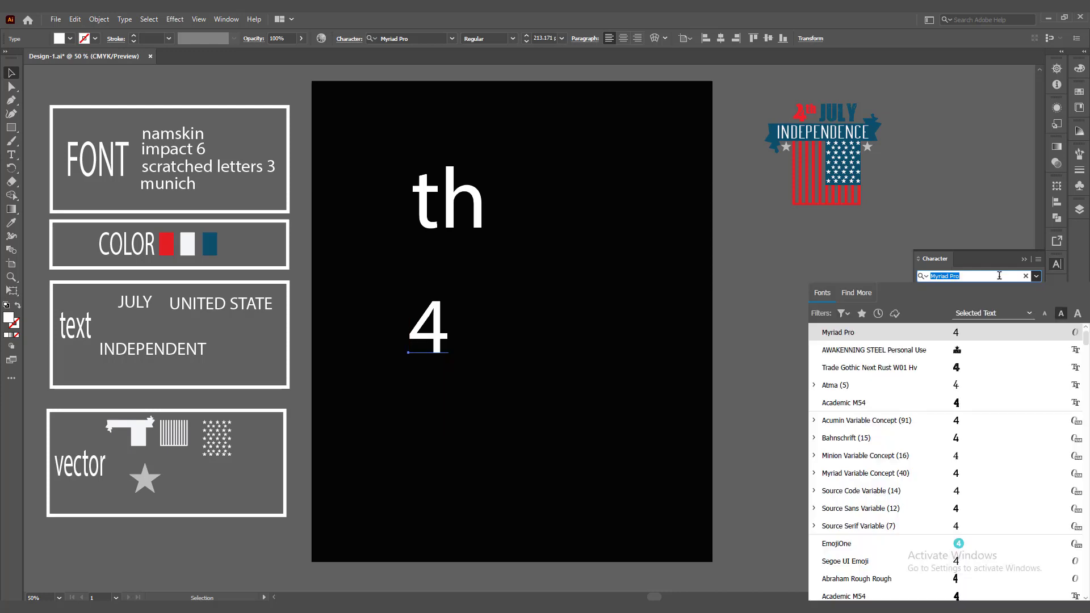
{"action": "type", "text": "nam"}
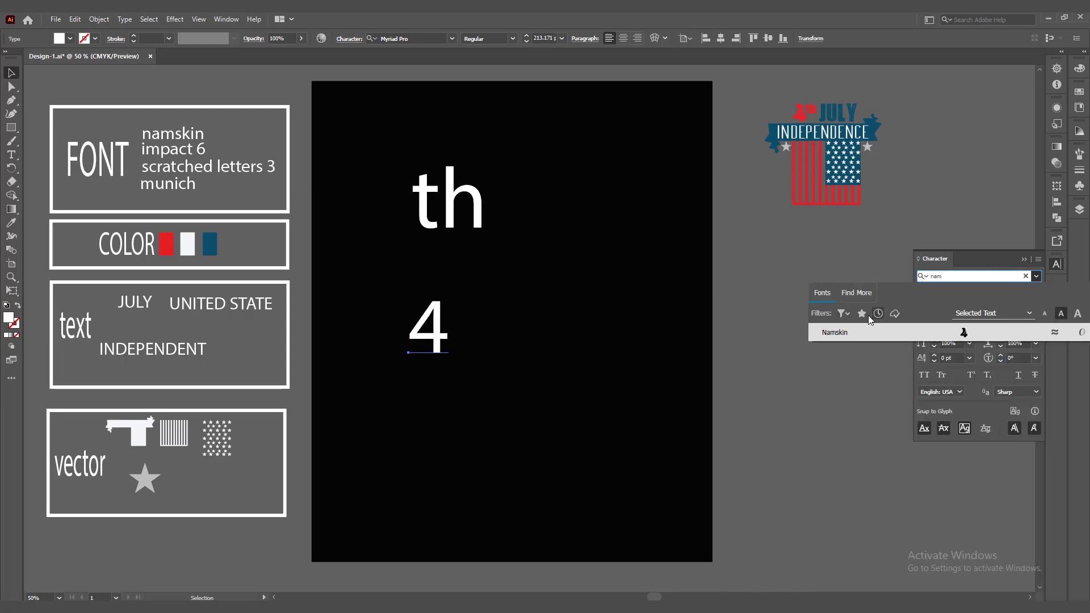
{"action": "left_click", "coordinate": [838, 332]}
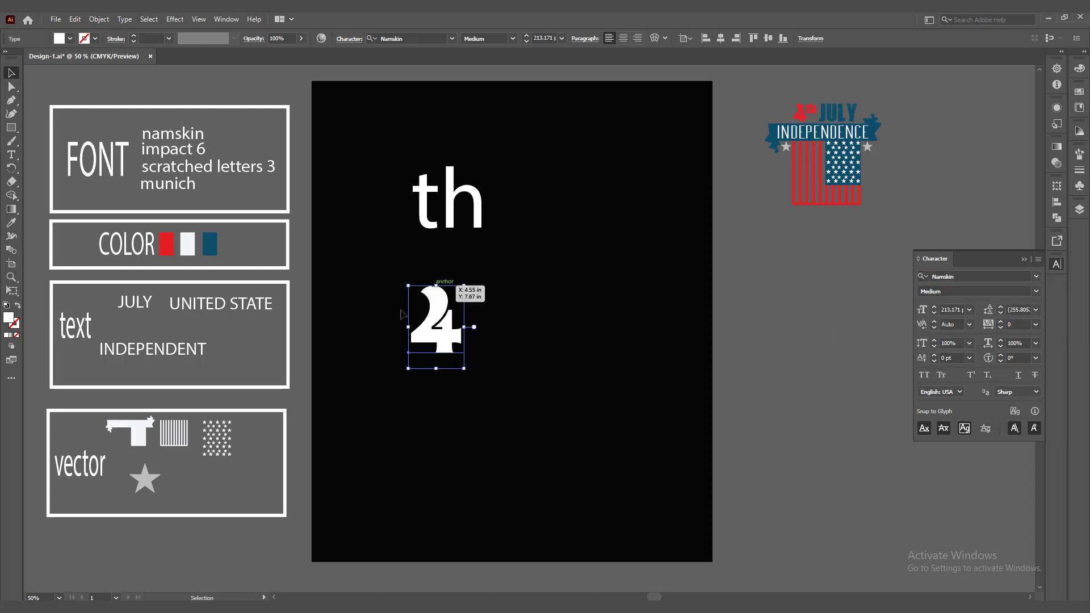
{"action": "left_click", "coordinate": [496, 326]}
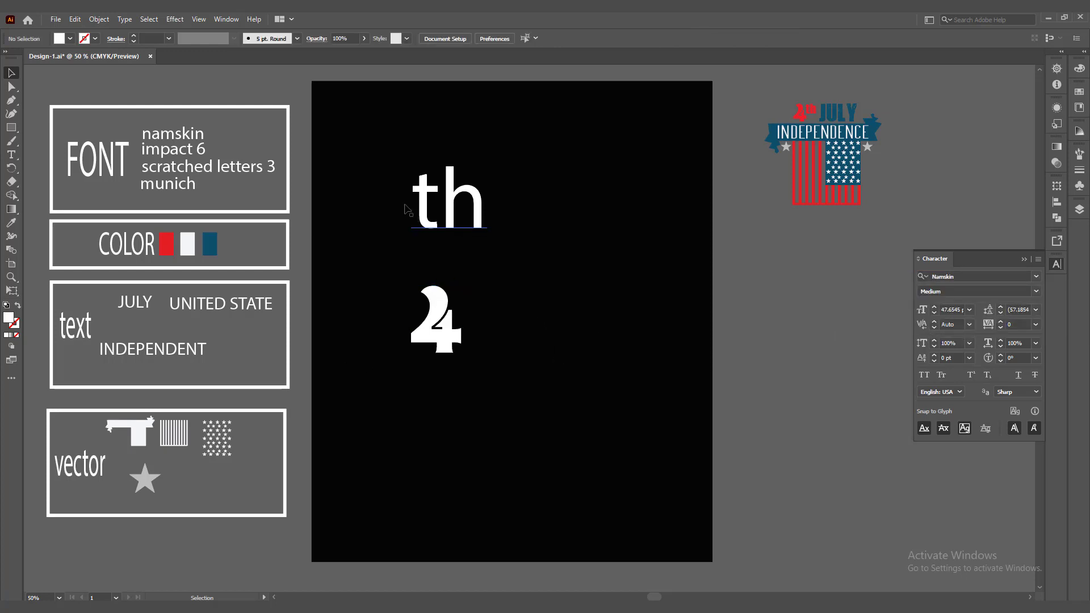
Set the "th" text's font to Impact and place the 4 just to its left
{"action": "left_click_drag", "start_coordinate": [432, 213], "coordinate": [497, 219]}
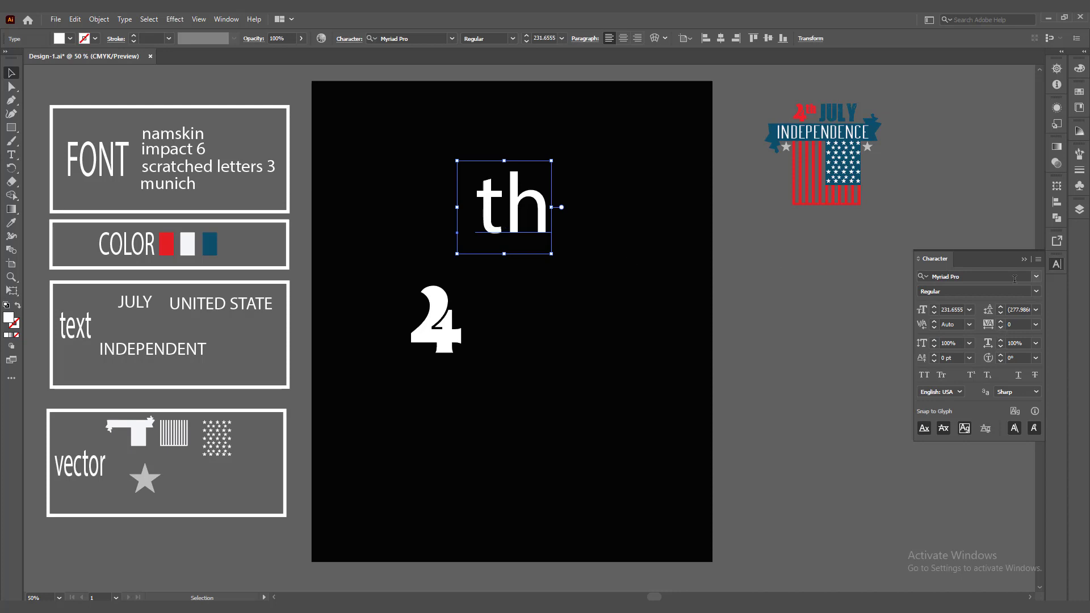
{"action": "left_click", "coordinate": [1037, 276]}
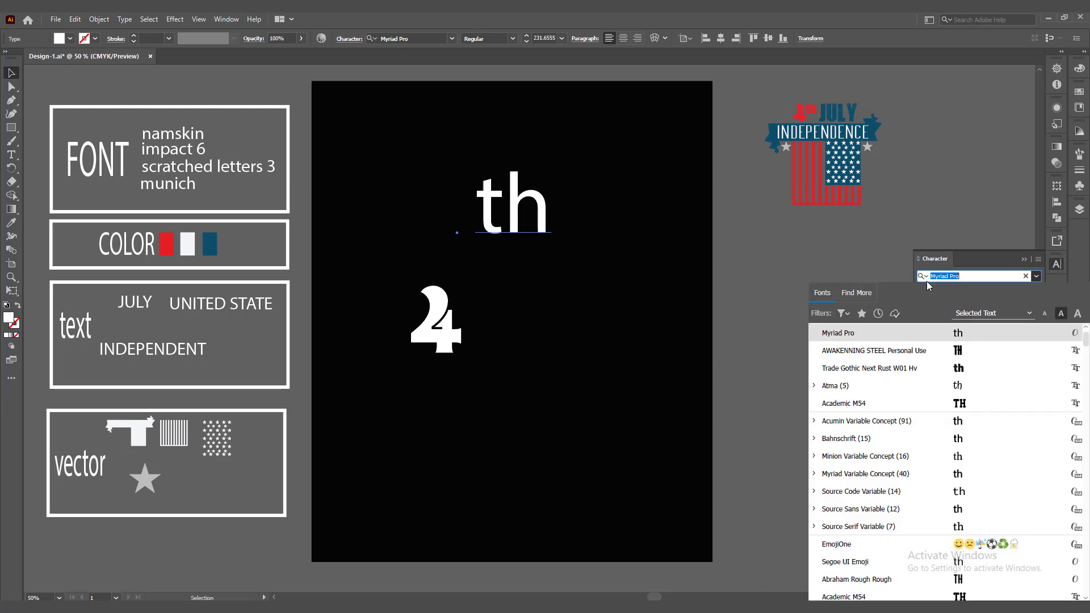
{"action": "type", "text": "ima"}
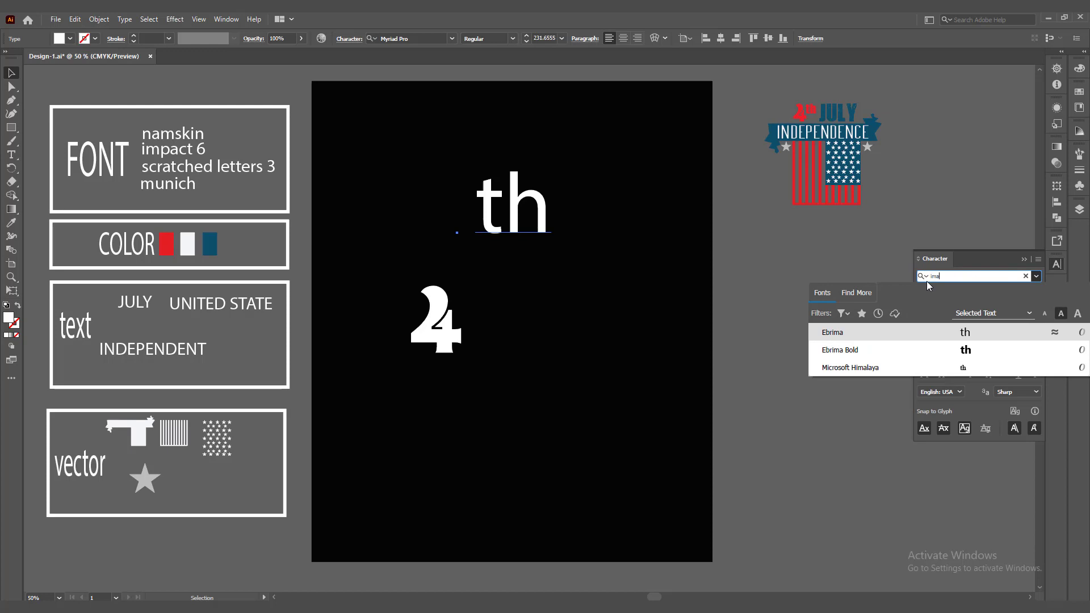
{"action": "key", "text": "BackSpace"}
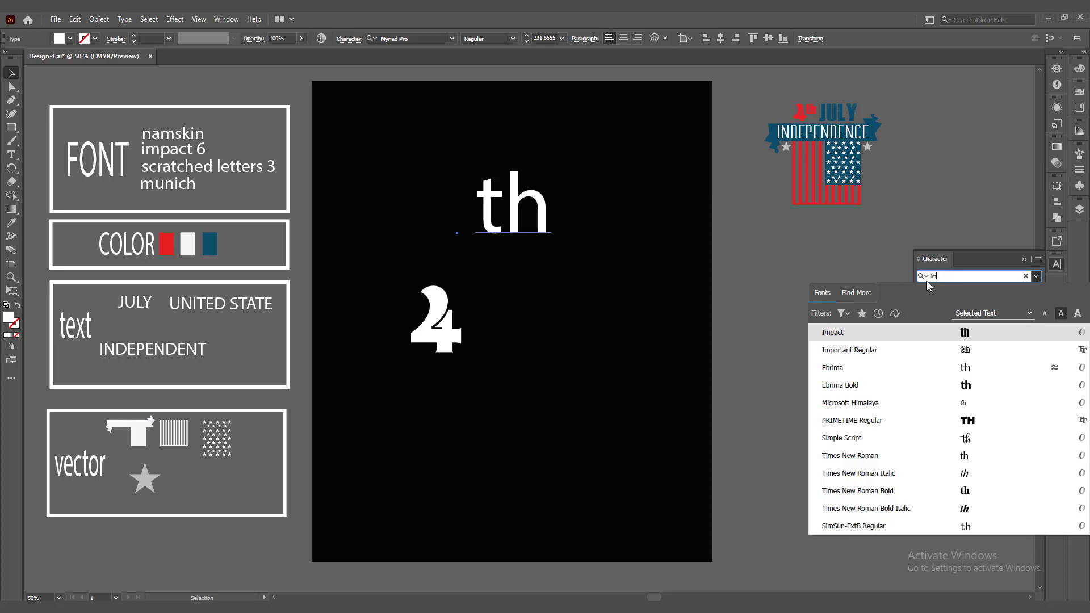
{"action": "type", "text": "pact"}
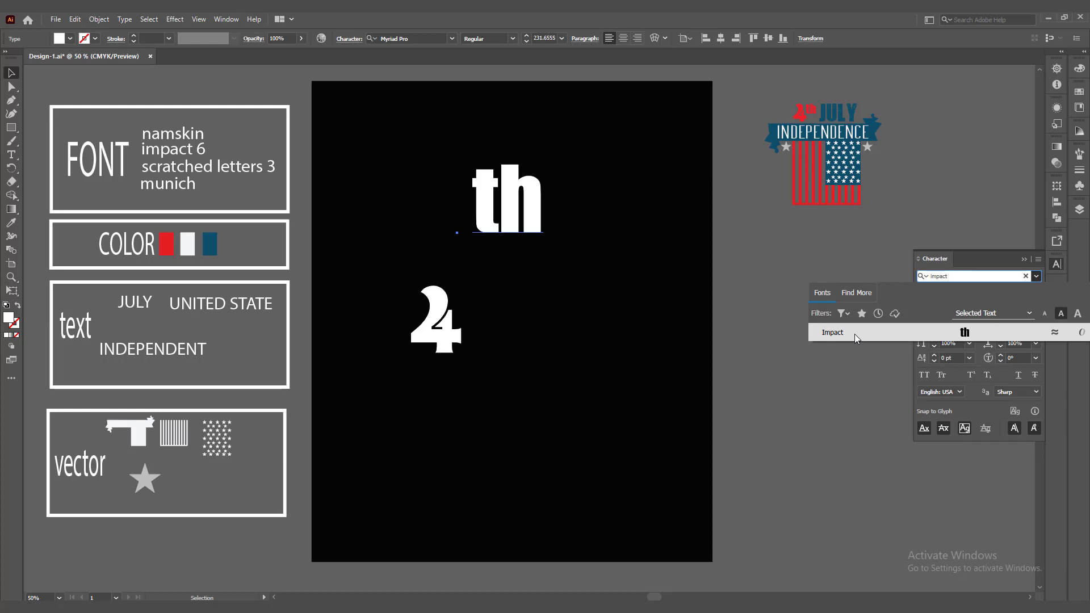
{"action": "left_click", "coordinate": [856, 335]}
{"action": "left_click", "coordinate": [748, 311]}
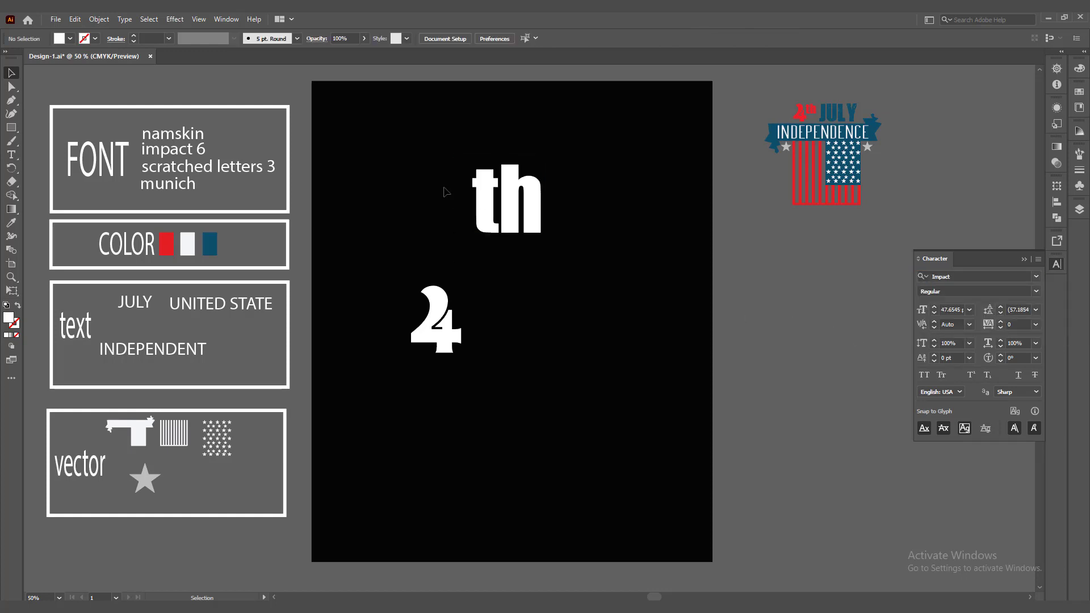
{"action": "left_click_drag", "start_coordinate": [441, 323], "coordinate": [425, 200]}
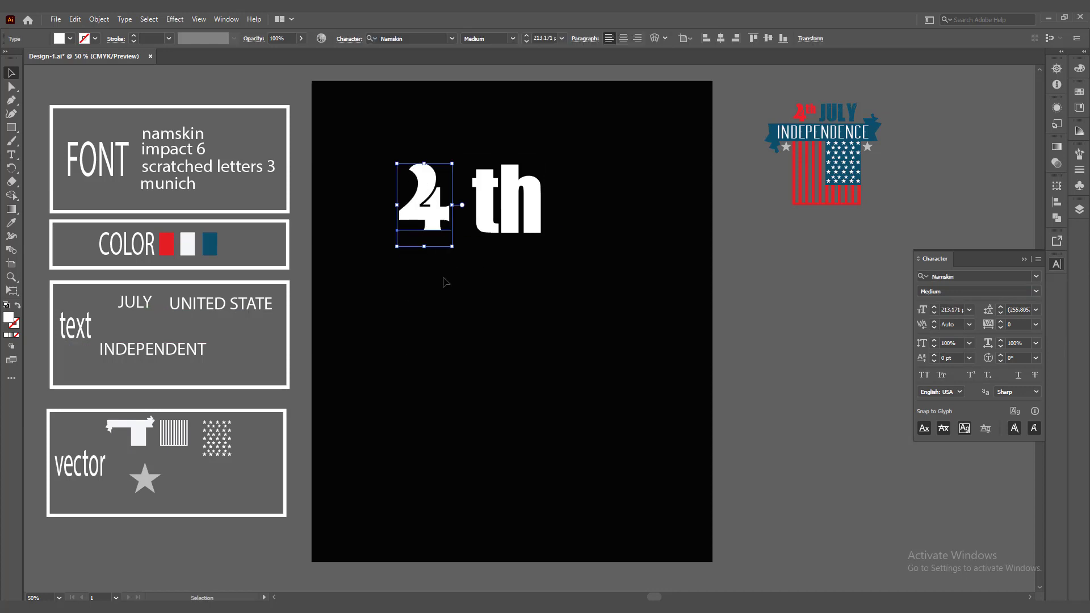
{"action": "left_click", "coordinate": [445, 282]}
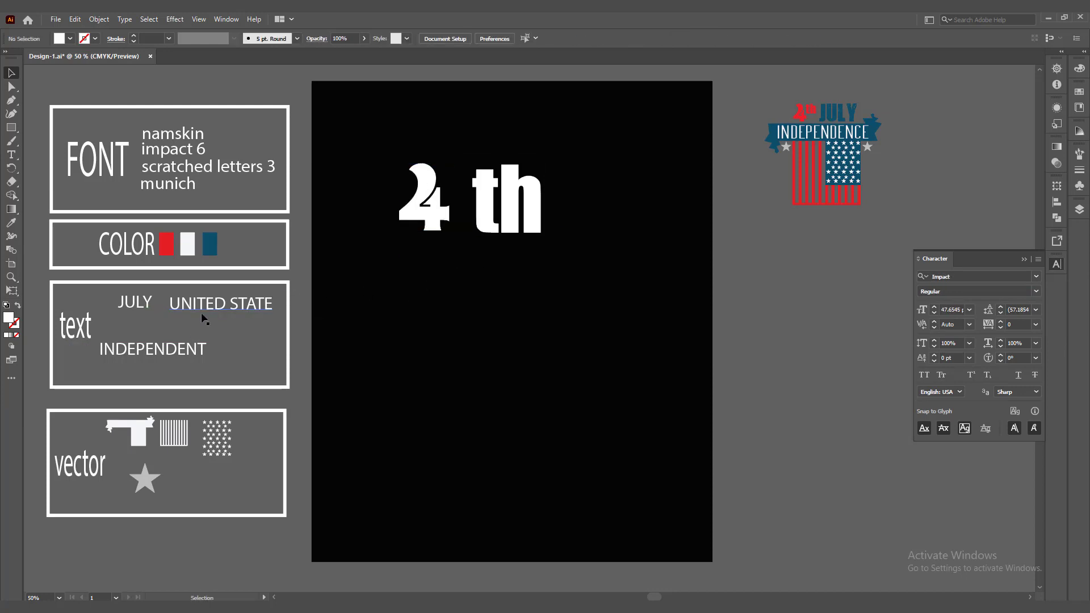
Bring the JULY text onto the artboard in the Scratched Letters font and place it enlarged to the right of "th"
{"action": "left_click_drag", "start_coordinate": [152, 305], "coordinate": [499, 312]}
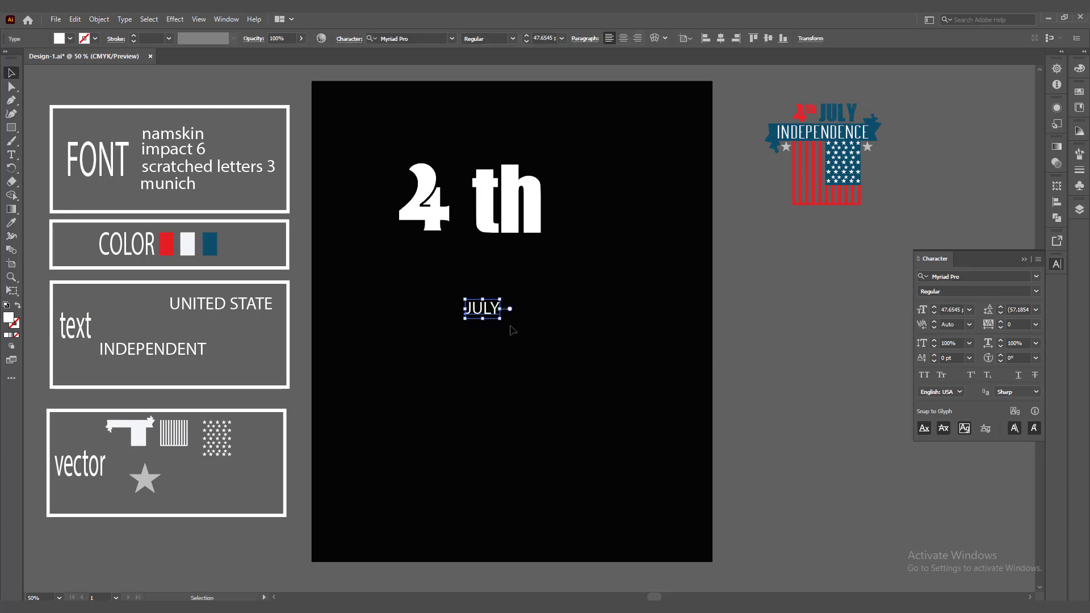
{"action": "left_click", "coordinate": [553, 337]}
{"action": "left_click", "coordinate": [489, 314]}
{"action": "left_click", "coordinate": [1036, 278]}
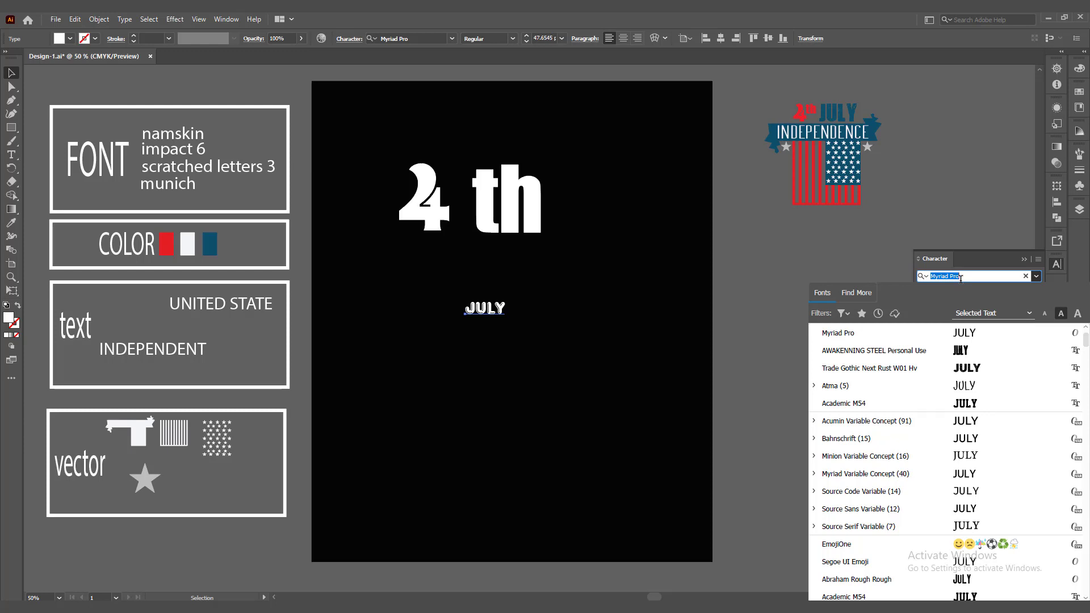
{"action": "type", "text": "sc"}
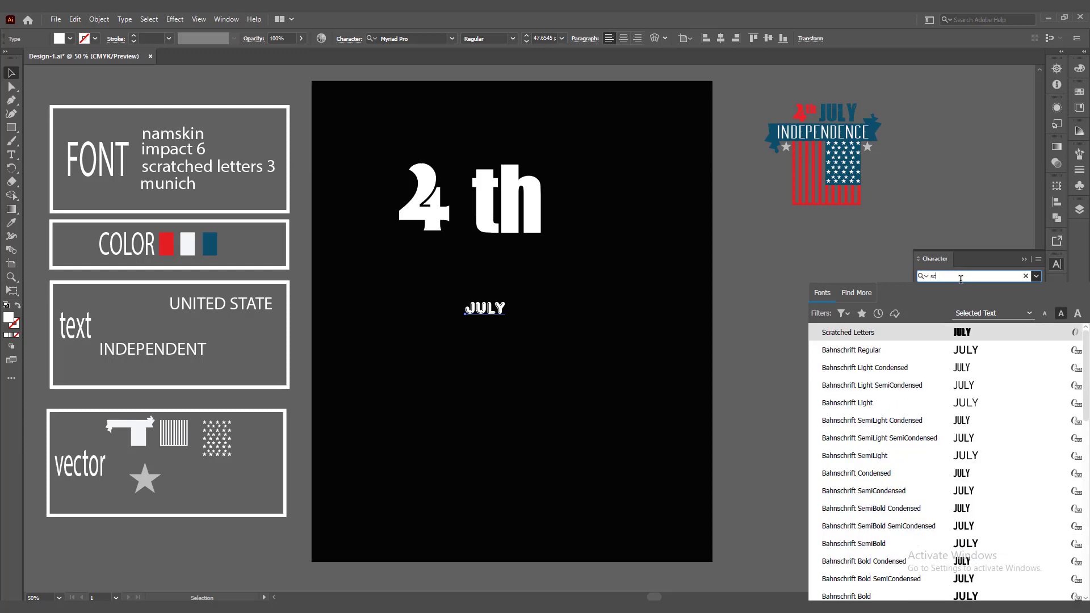
{"action": "type", "text": "rat"}
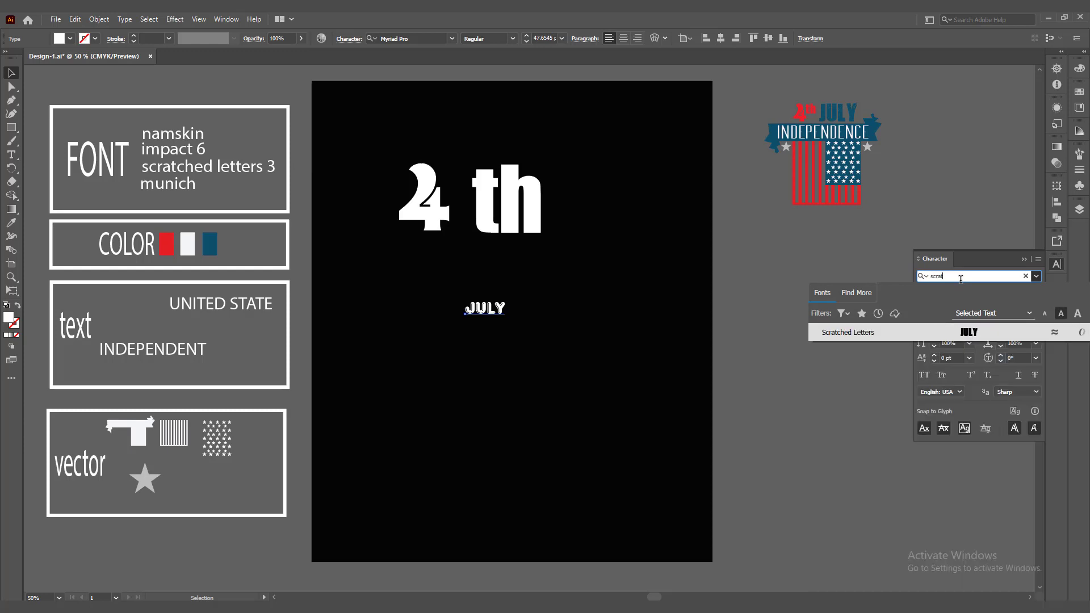
{"action": "left_click", "coordinate": [898, 334]}
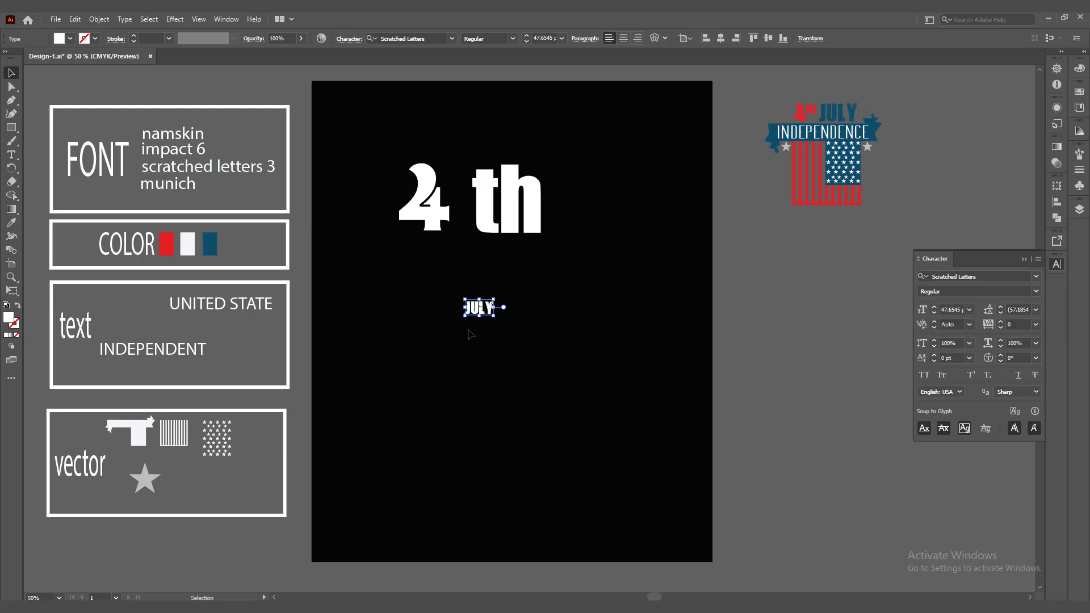
{"action": "left_click_drag", "start_coordinate": [494, 316], "coordinate": [615, 220]}
{"action": "left_click", "coordinate": [578, 322]}
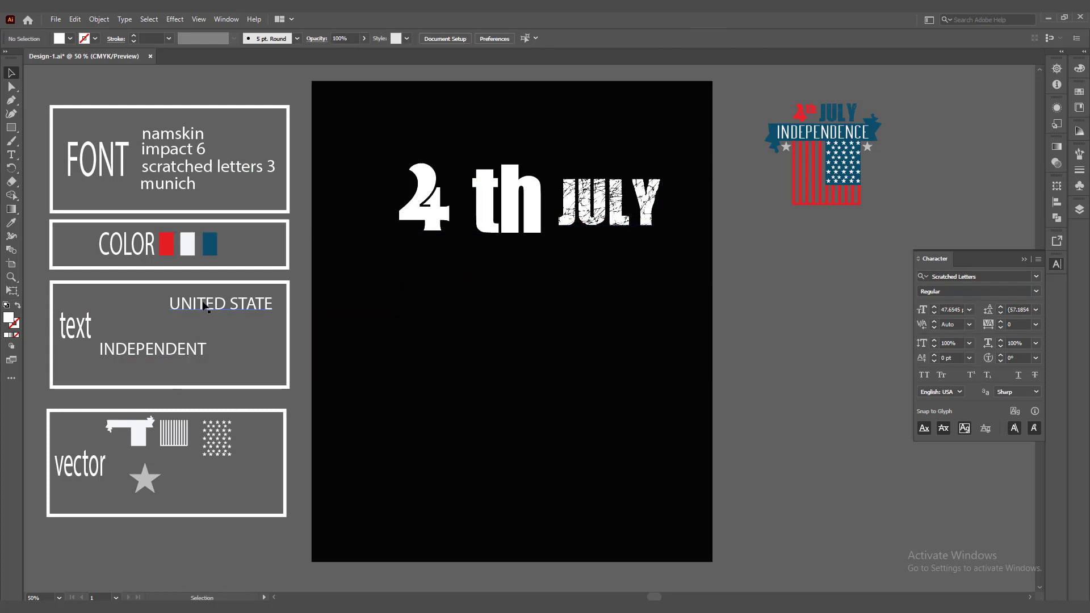
Place a copy of UNITED STATE at about 85 pt in the Scratched Letters font, just below the "4 th JULY" line
{"action": "left_click_drag", "start_coordinate": [206, 306], "coordinate": [608, 363]}
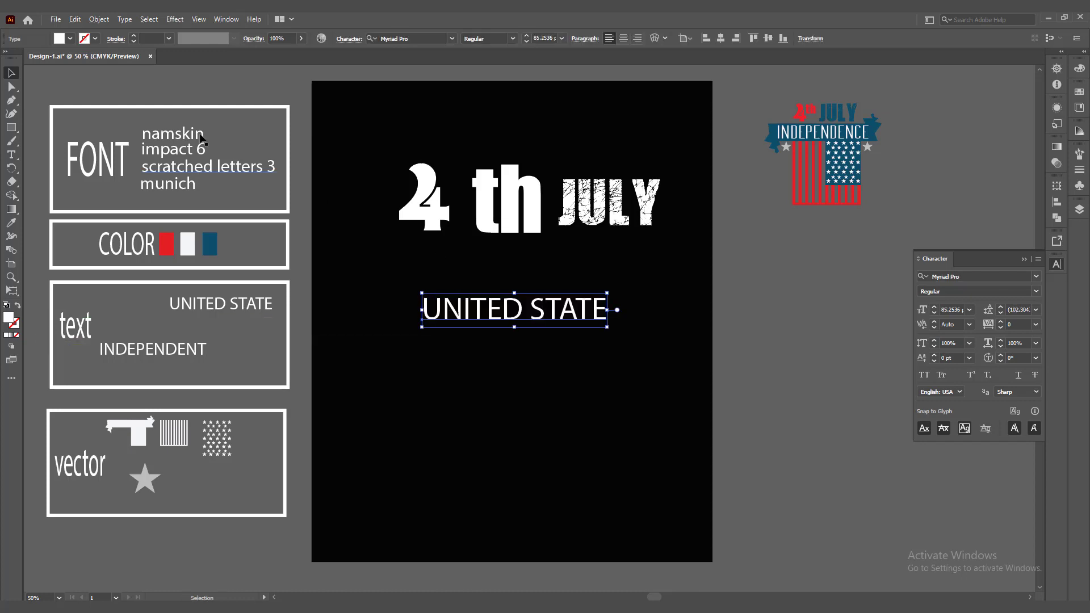
{"action": "left_click", "coordinate": [1033, 278]}
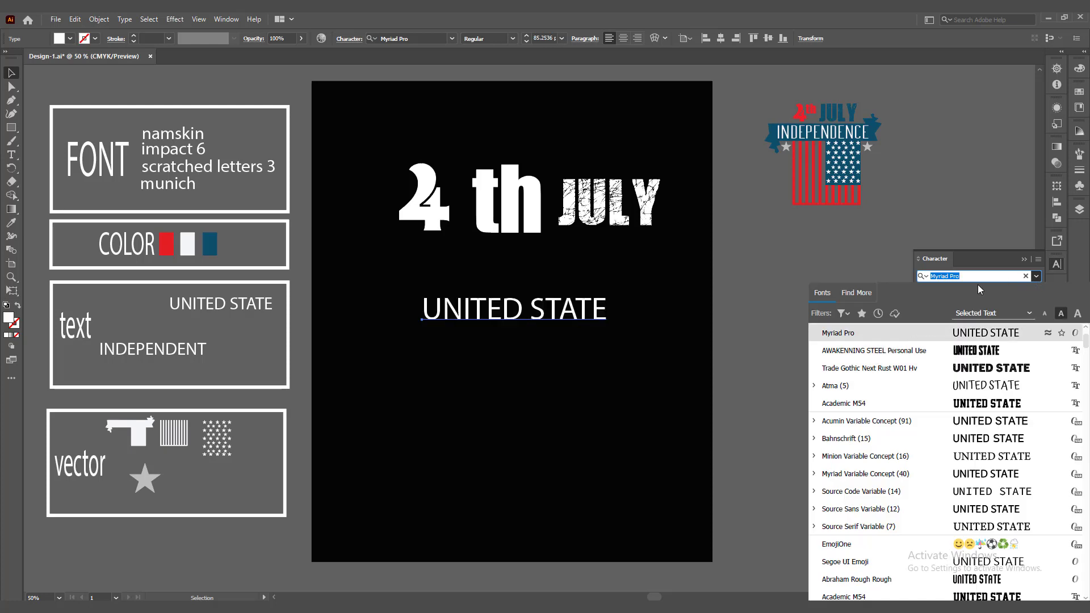
{"action": "type", "text": "sc"}
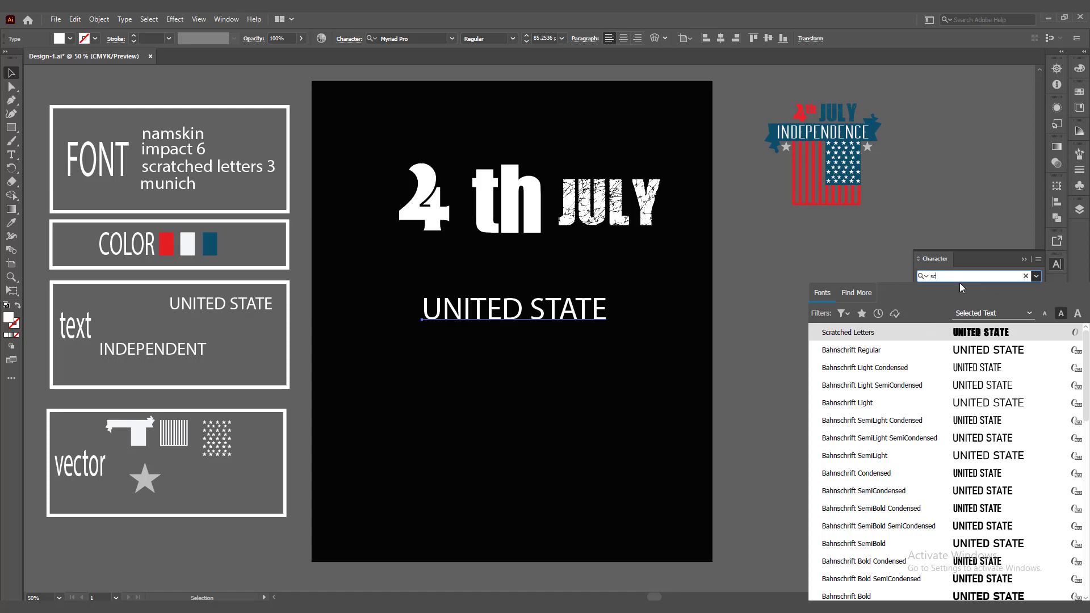
{"action": "type", "text": "ra"}
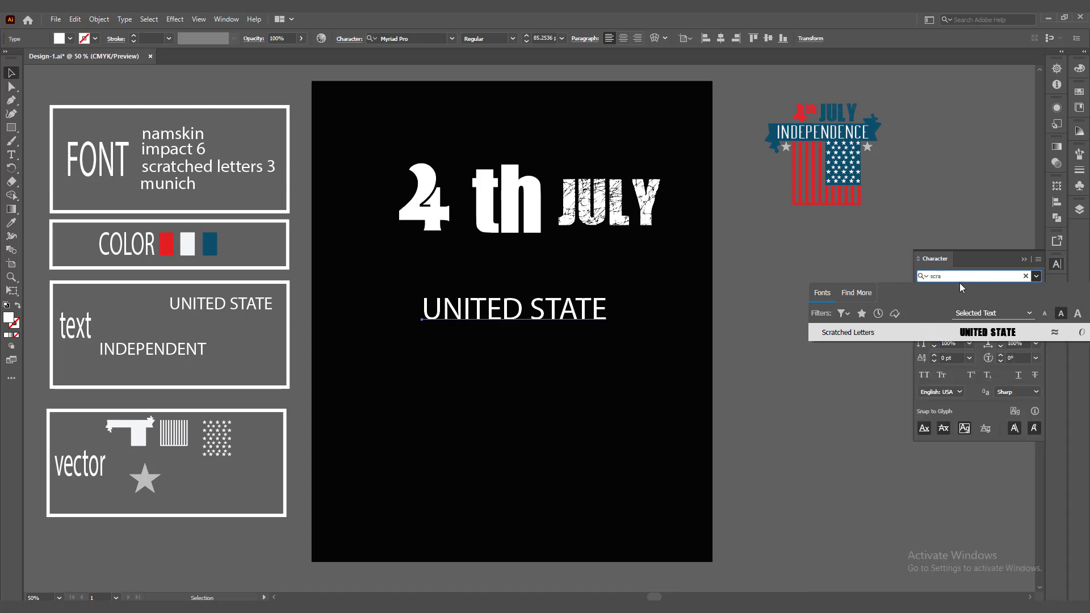
{"action": "left_click", "coordinate": [882, 334]}
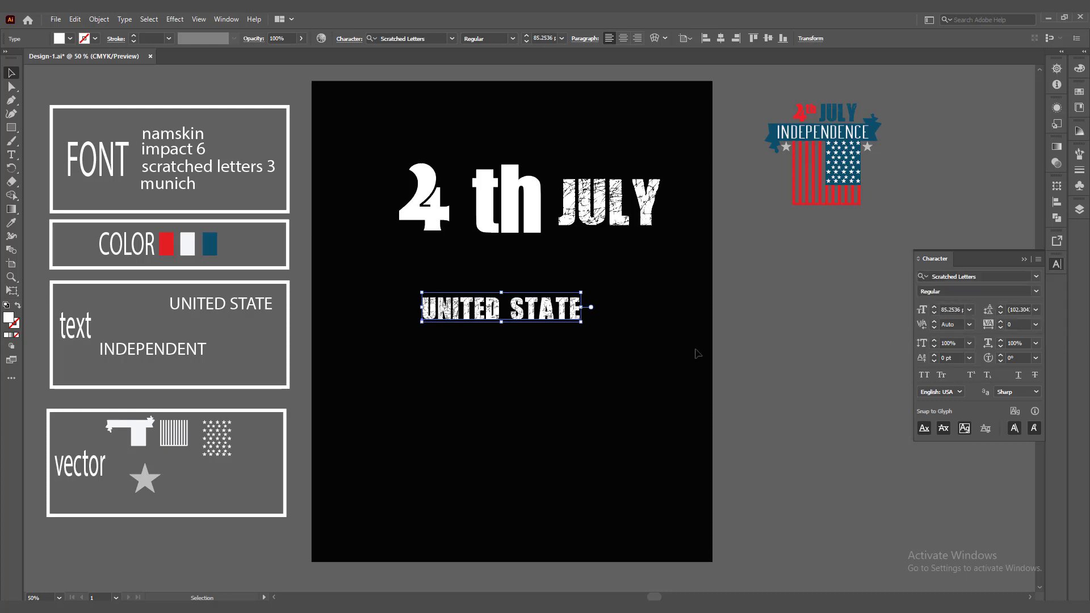
{"action": "left_click_drag", "start_coordinate": [520, 314], "coordinate": [532, 274]}
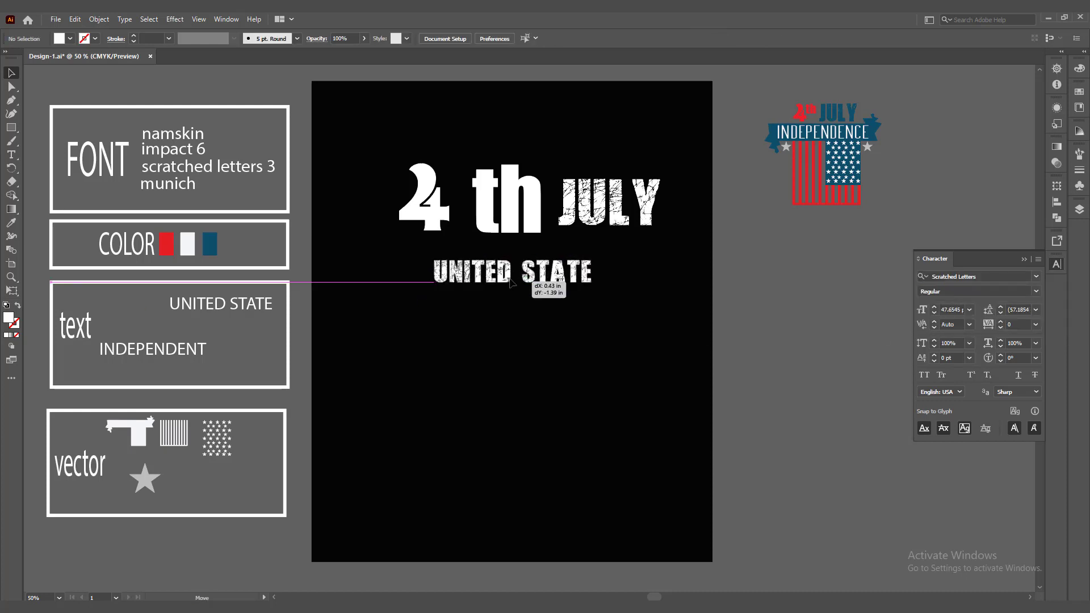
Bring the INDEPENDENT text onto the artboard below UNITED STATE, set its font to Munich Regular, and enlarge it to about 238 pt
{"action": "left_click", "coordinate": [509, 352]}
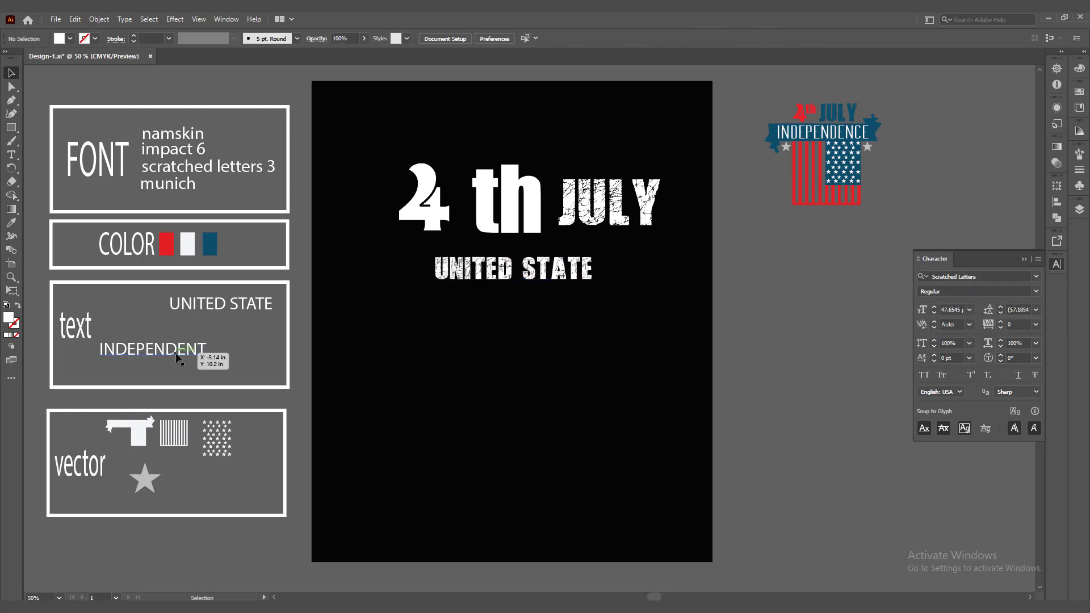
{"action": "left_click_drag", "start_coordinate": [178, 358], "coordinate": [523, 351]}
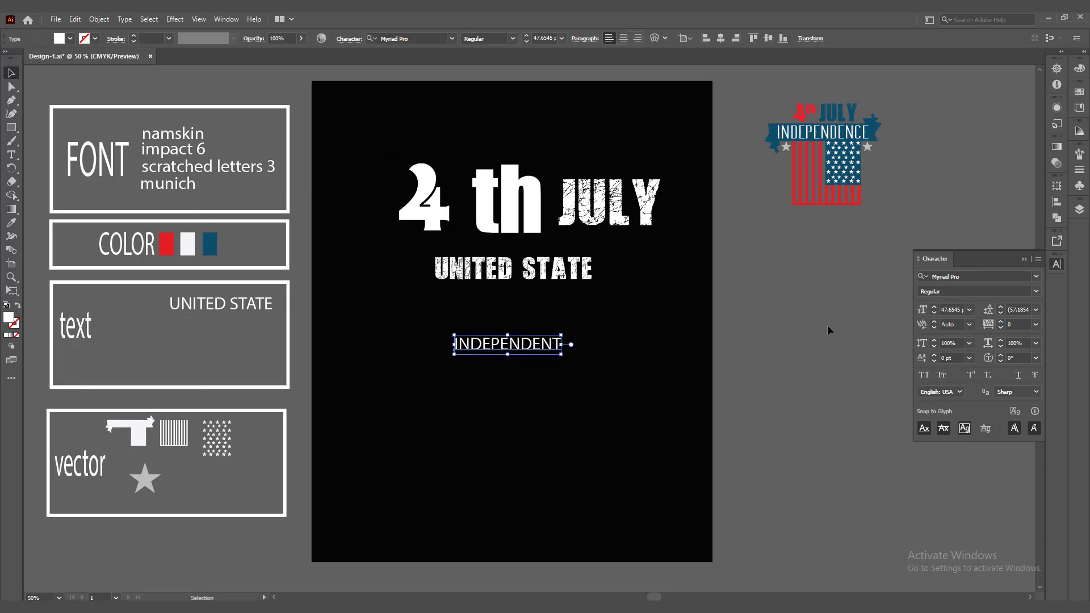
{"action": "left_click", "coordinate": [993, 277]}
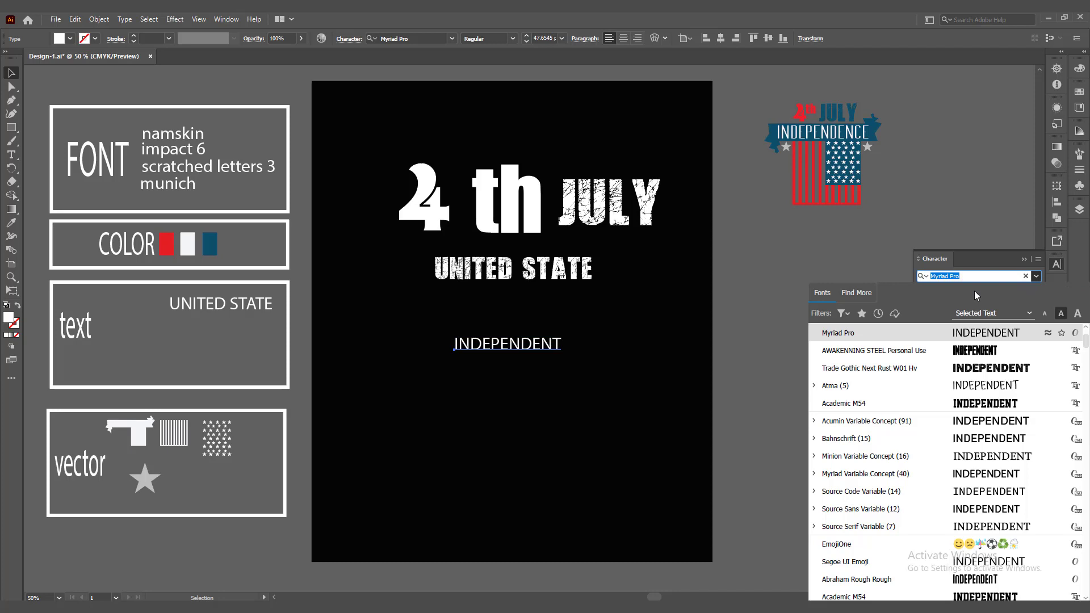
{"action": "type", "text": "muni"}
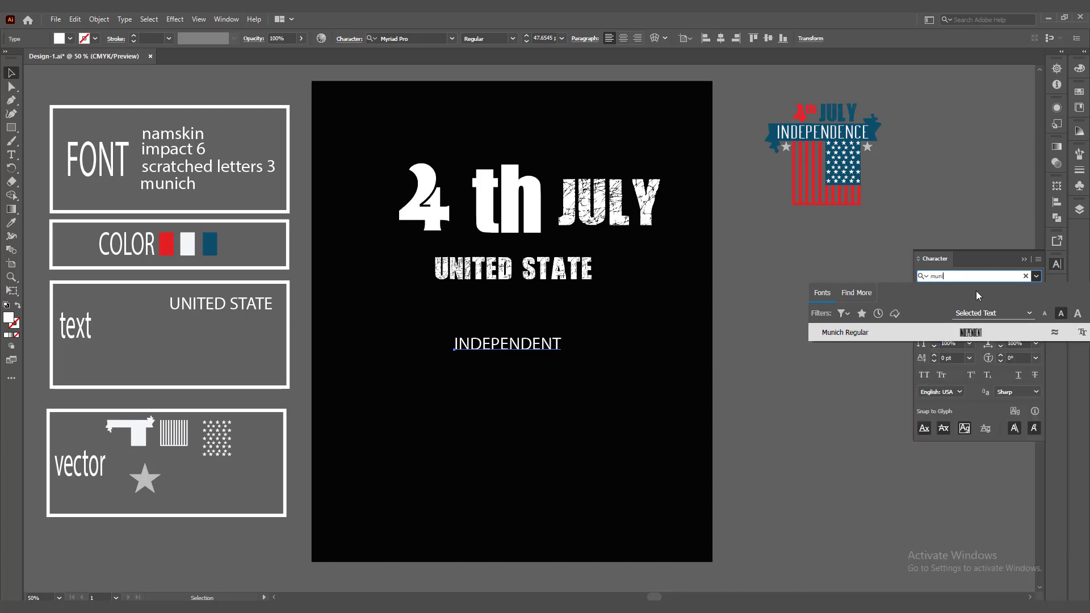
{"action": "left_click", "coordinate": [853, 332]}
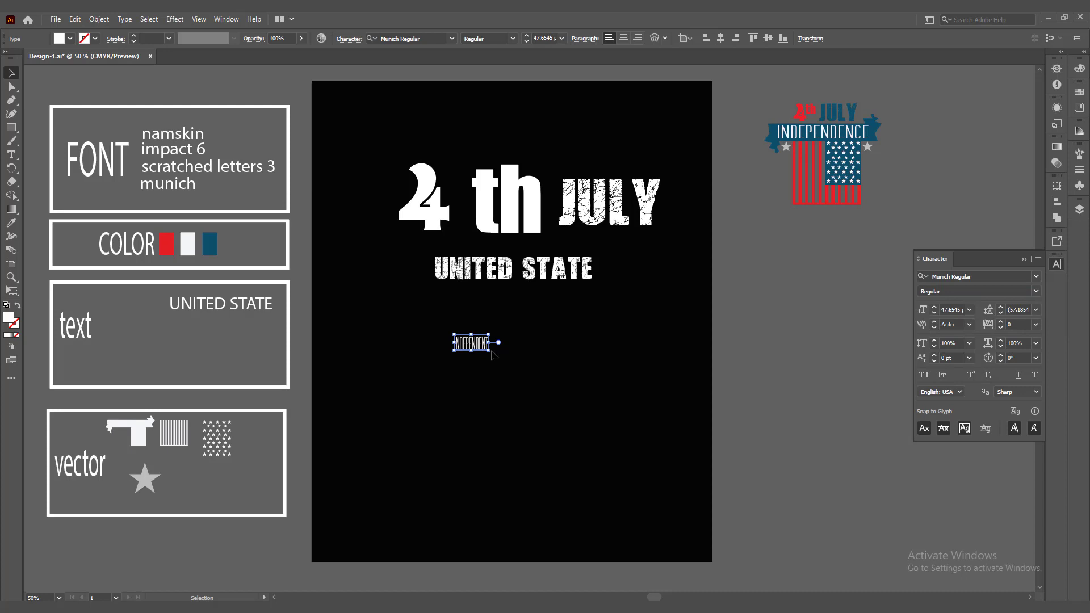
{"action": "left_click_drag", "start_coordinate": [493, 354], "coordinate": [627, 372]}
{"action": "left_click", "coordinate": [621, 387]}
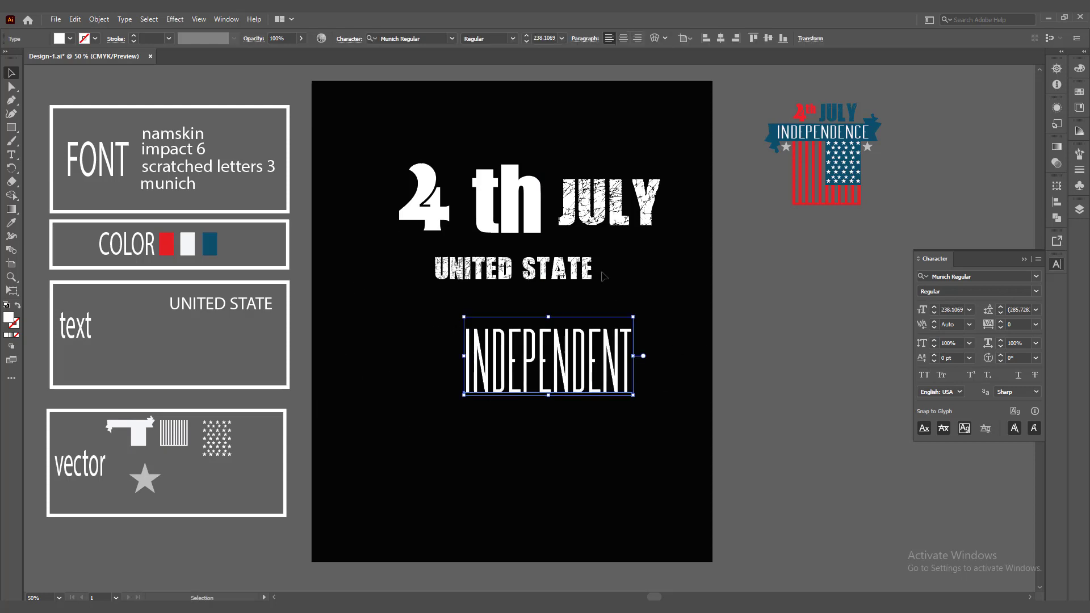
{"action": "left_click", "coordinate": [642, 273]}
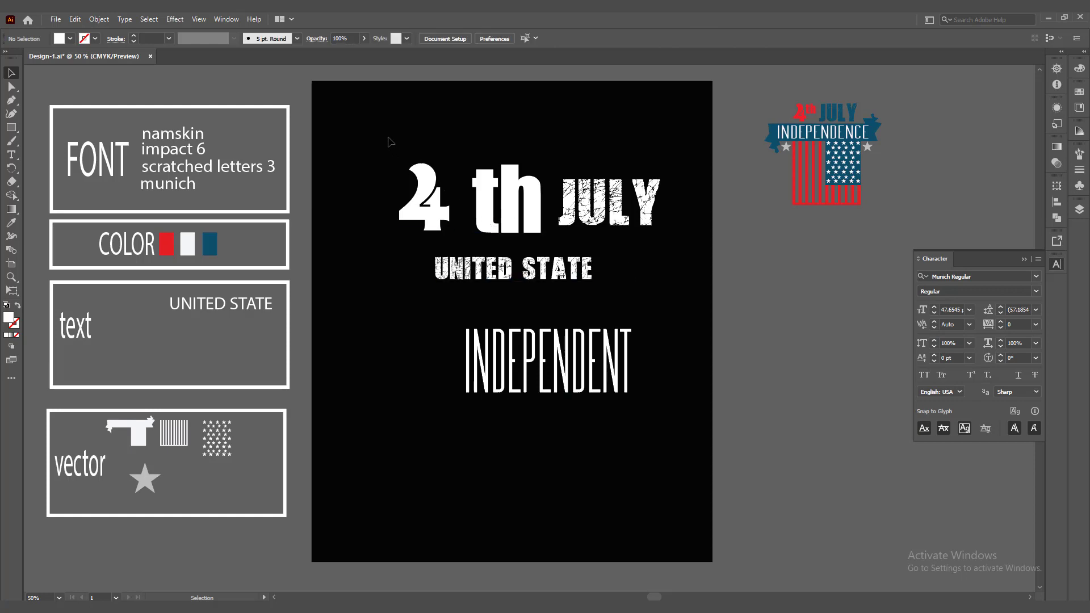
Raise the 4, then shrink "th" to about 133 pt and set it against the 4's upper right as a superscript
{"action": "left_click_drag", "start_coordinate": [431, 208], "coordinate": [425, 183]}
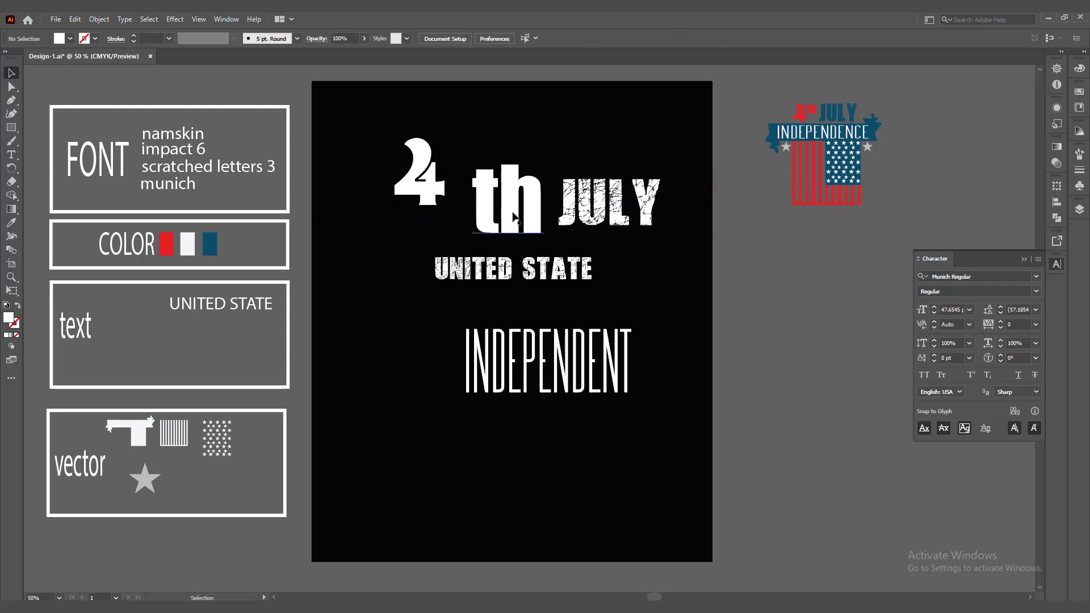
{"action": "left_click_drag", "start_coordinate": [513, 214], "coordinate": [509, 161]}
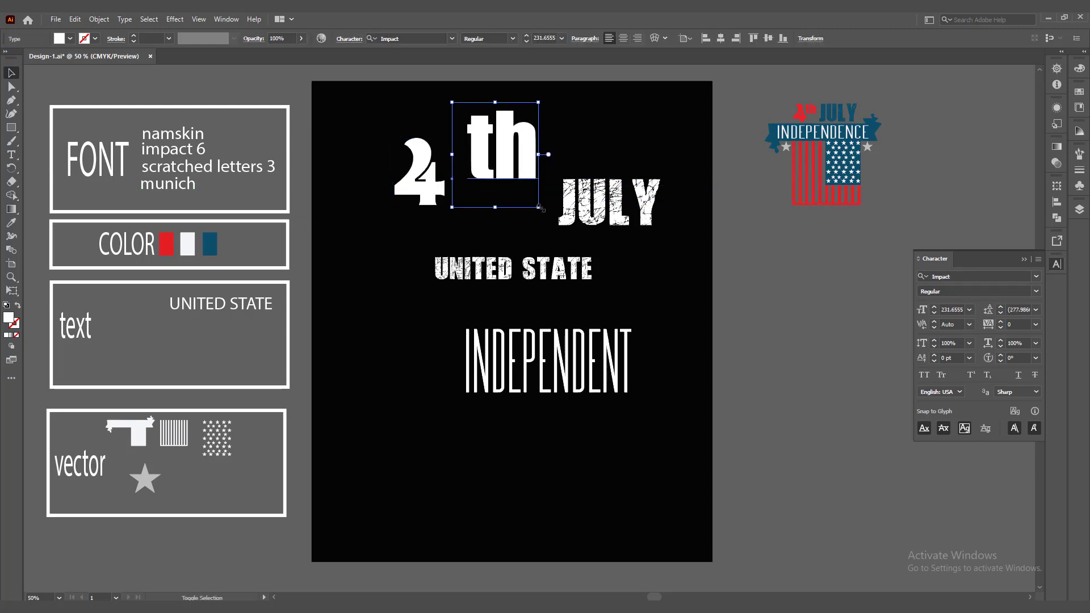
{"action": "left_click_drag", "start_coordinate": [539, 208], "coordinate": [476, 168]}
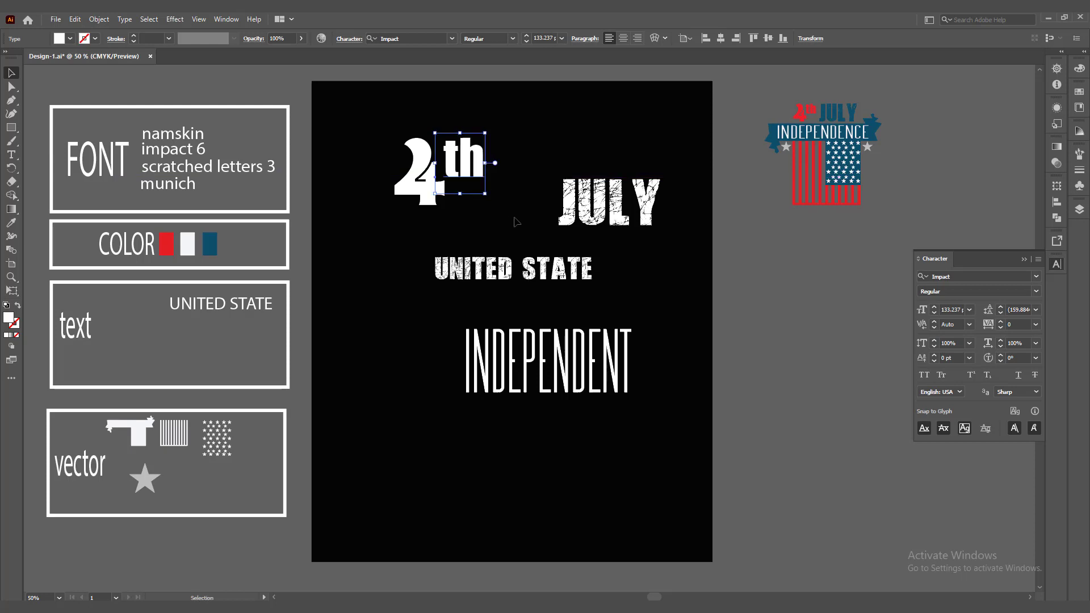
{"action": "key", "text": "Down"}
{"action": "key", "text": "Up"}
{"action": "left_click", "coordinate": [535, 231]}
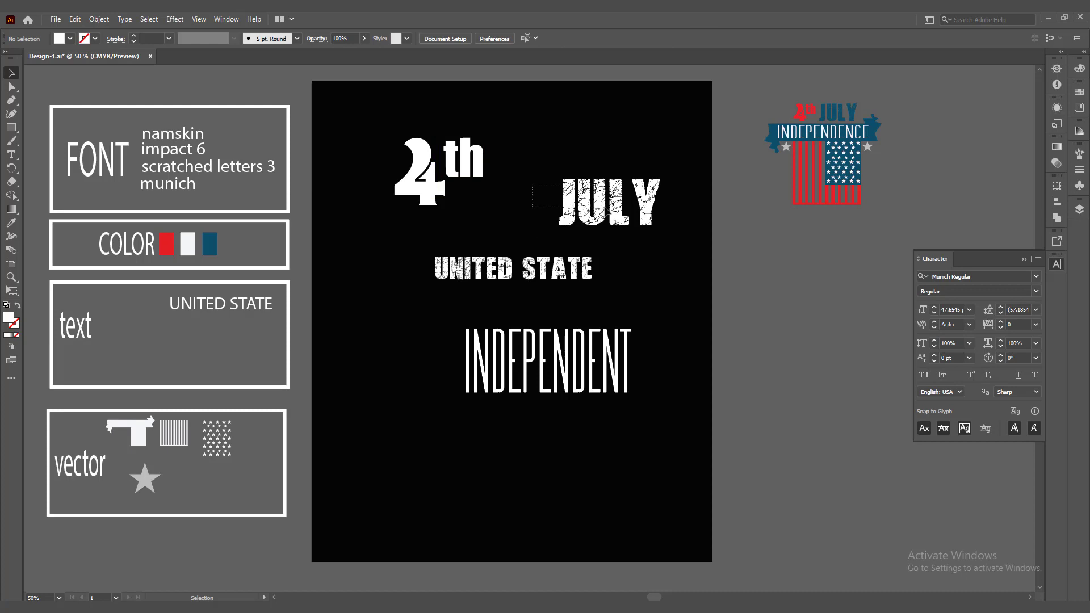
Enlarge the JULY text to about 246 pt and place it directly to the right of "th"
{"action": "mouse_move", "coordinate": [626, 207]}
{"action": "left_mouse_down"}
{"action": "mouse_move", "coordinate": [572, 181]}
{"action": "mouse_move", "coordinate": [632, 218]}
{"action": "left_mouse_up"}
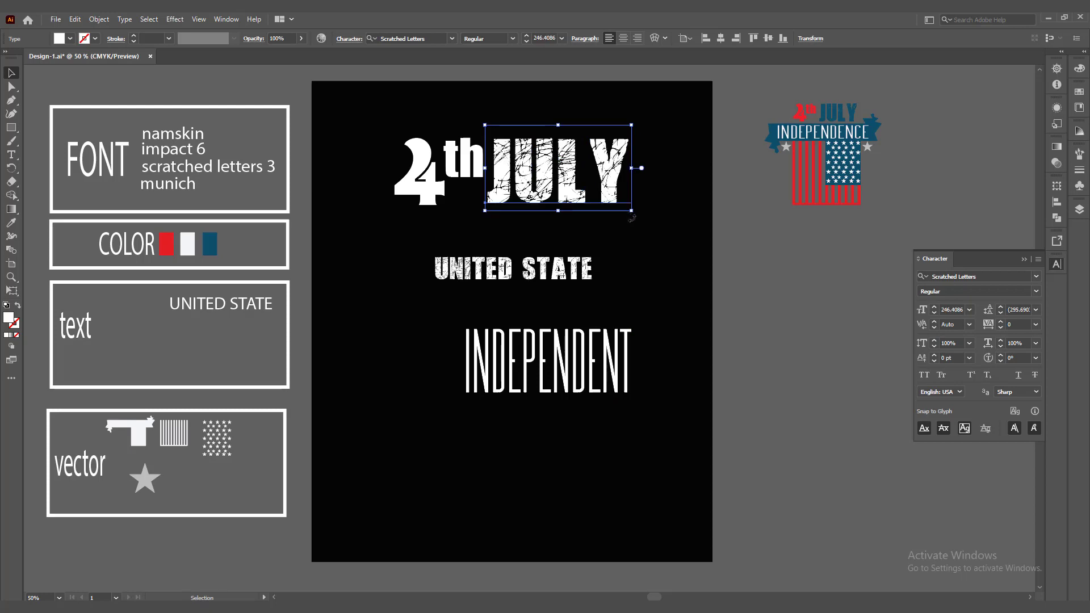
{"action": "left_click", "coordinate": [651, 248]}
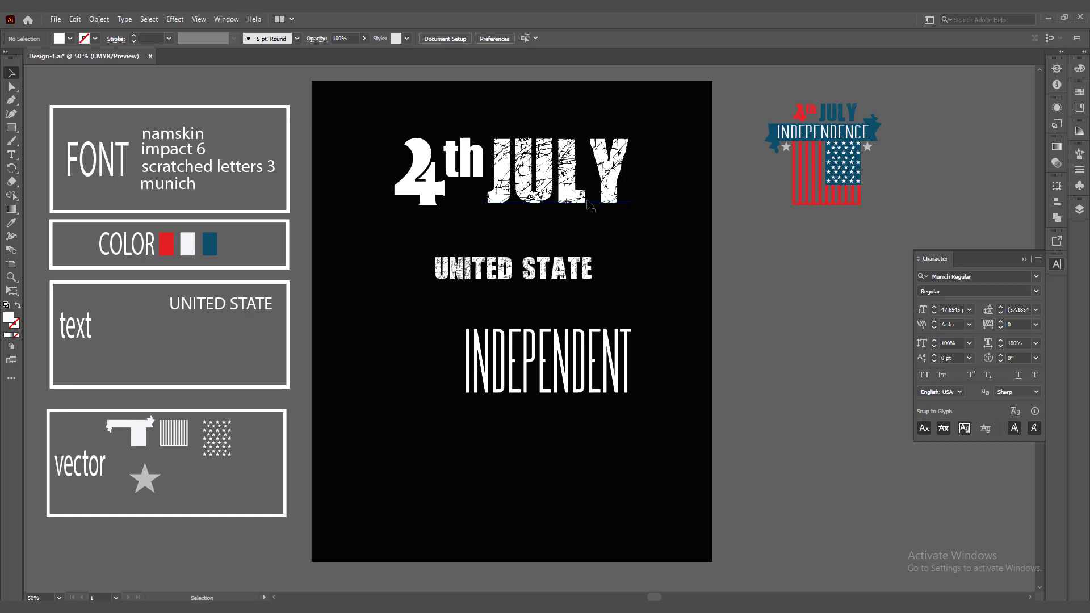
{"action": "left_click", "coordinate": [624, 201]}
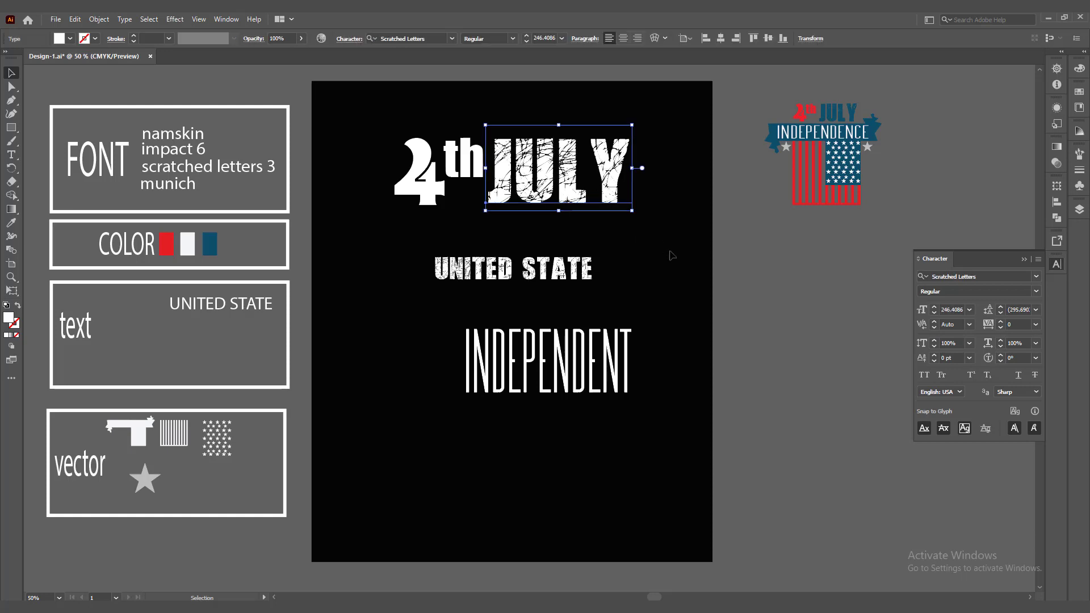
{"action": "left_click", "coordinate": [672, 255]}
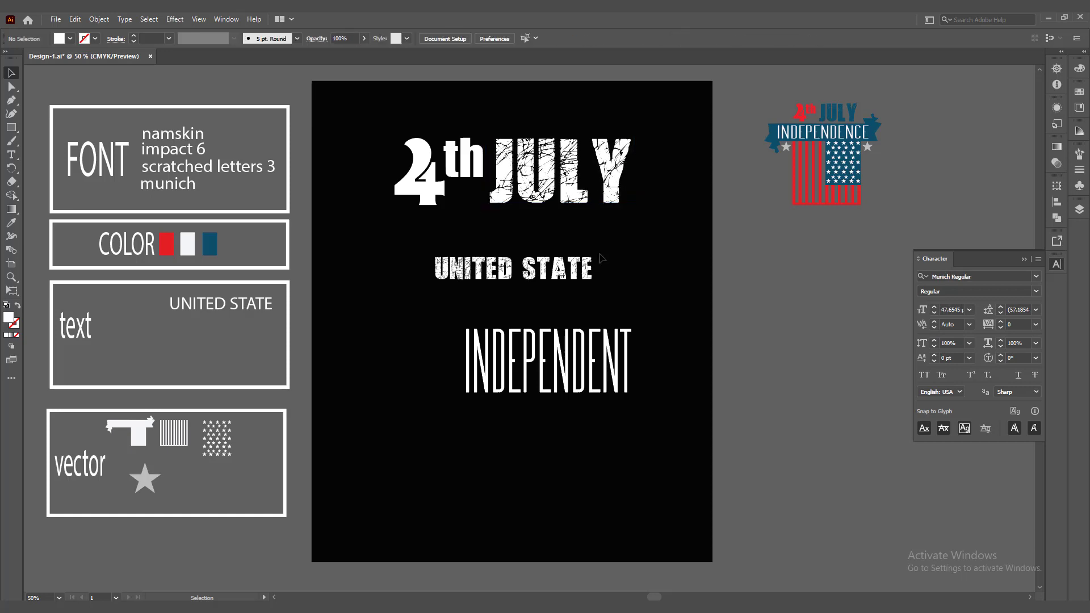
Group the 4 with "th" and align the group and JULY on their vertical centers
{"action": "left_click_drag", "start_coordinate": [379, 136], "coordinate": [466, 211]}
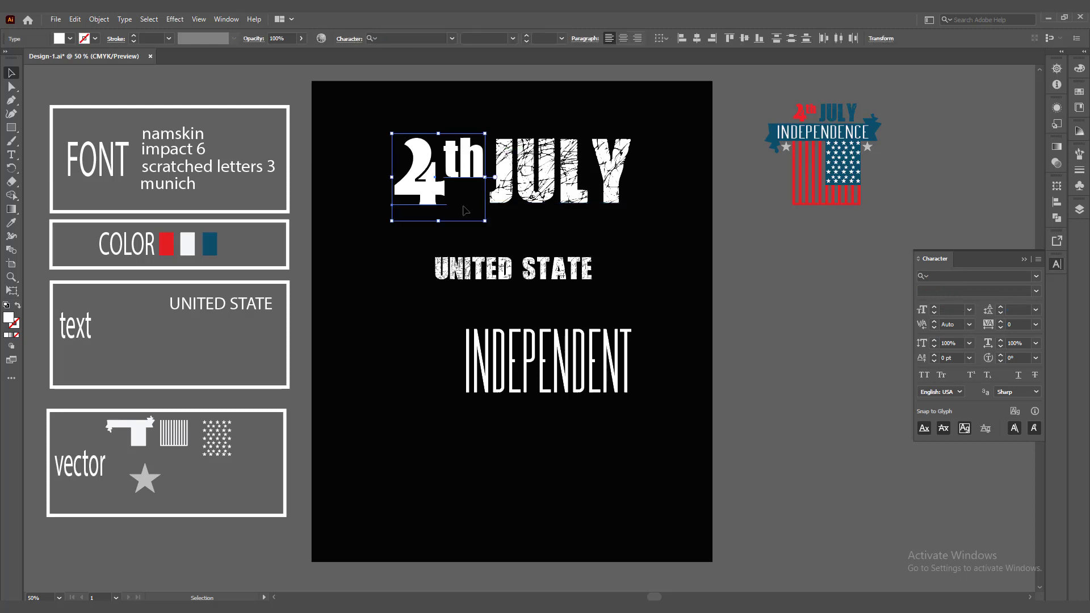
{"action": "key", "text": "a"}
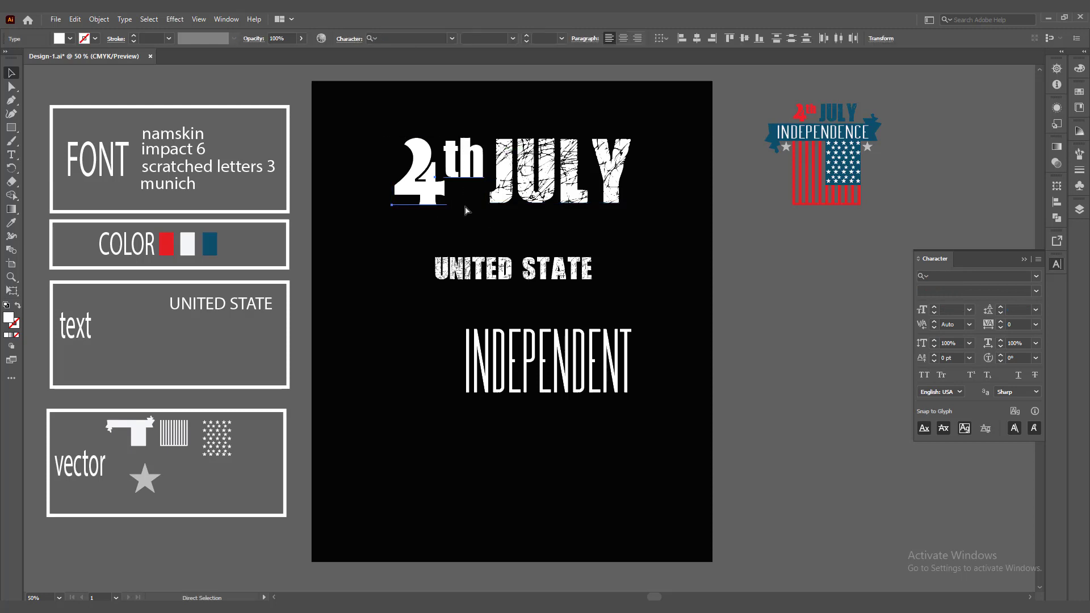
{"action": "key", "text": "v"}
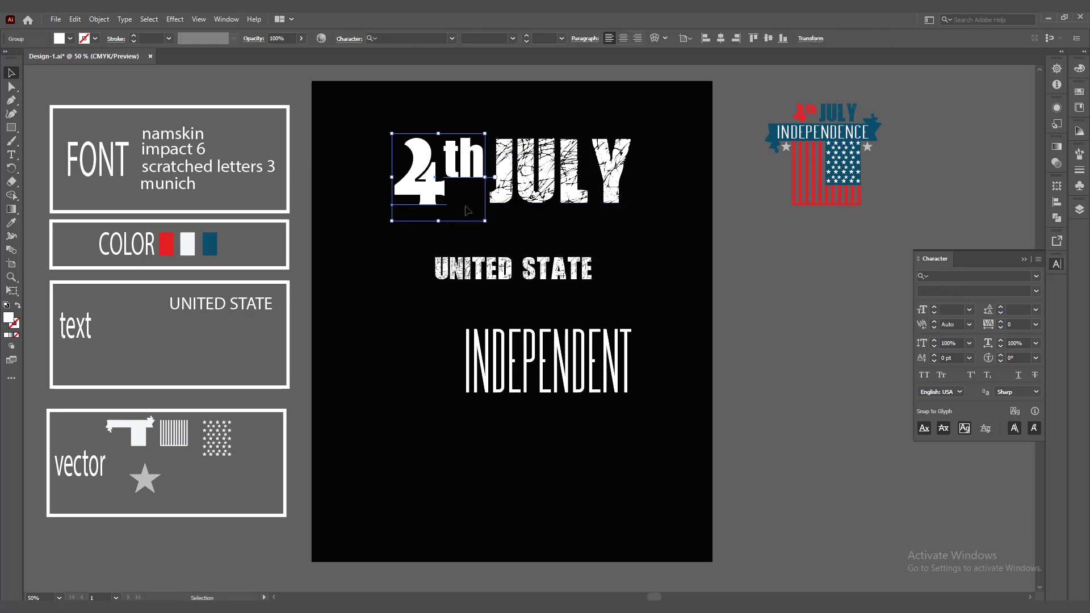
{"action": "left_click", "coordinate": [541, 189], "text": "shift"}
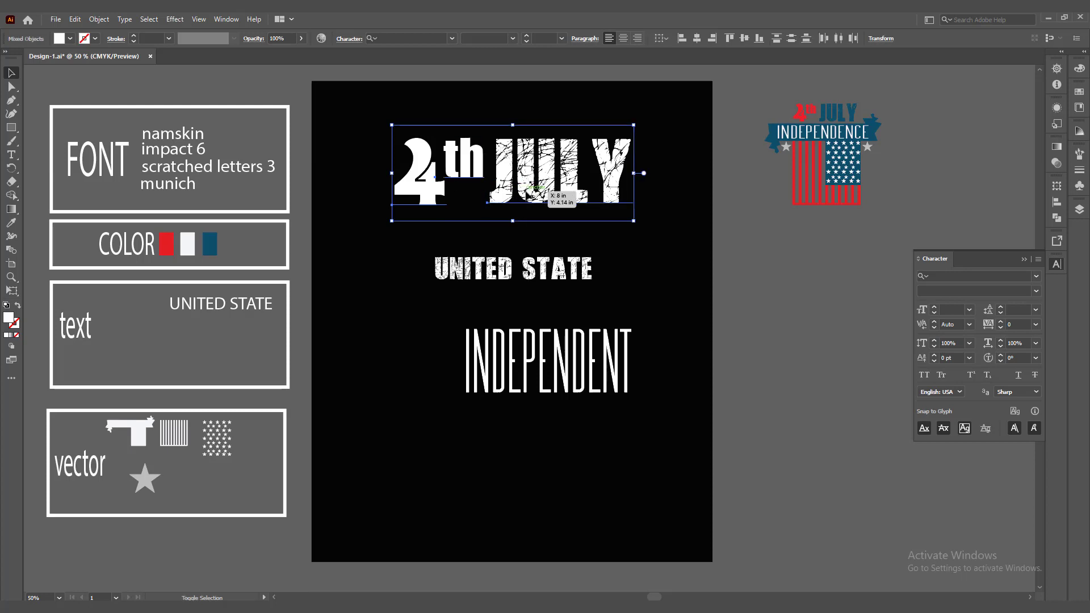
{"action": "left_click", "coordinate": [1058, 203]}
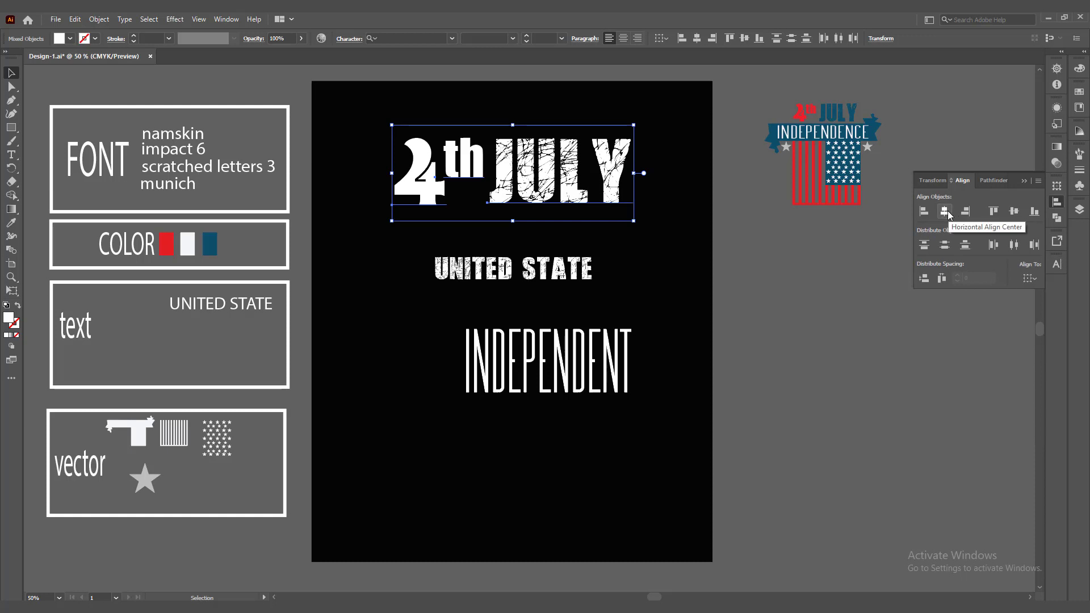
{"action": "left_click", "coordinate": [1016, 215]}
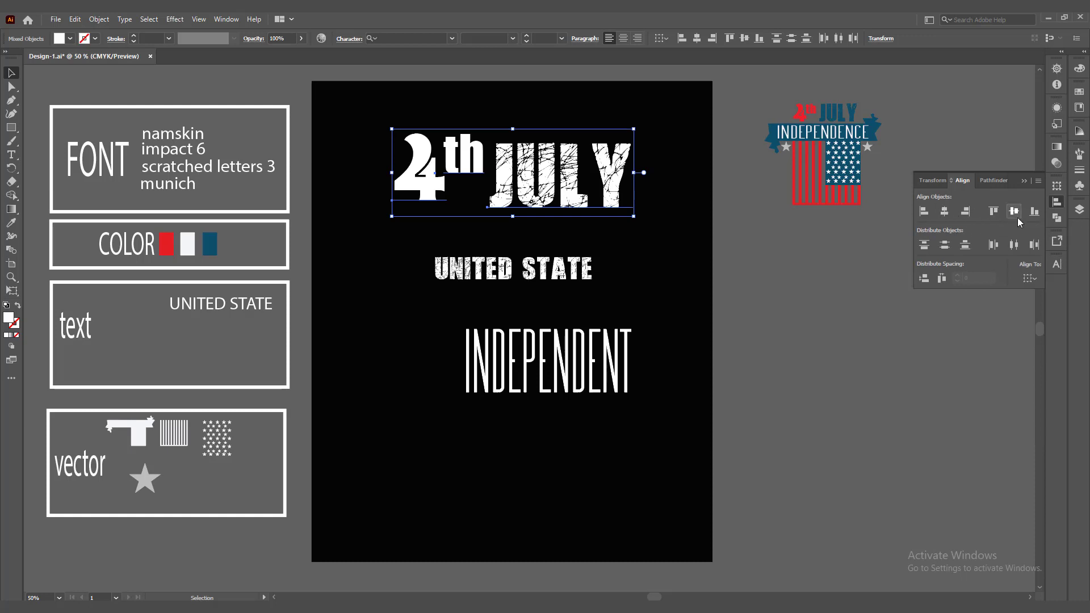
{"action": "left_click", "coordinate": [945, 212]}
{"action": "key", "text": "ctrl+z"}
{"action": "left_click", "coordinate": [804, 281]}
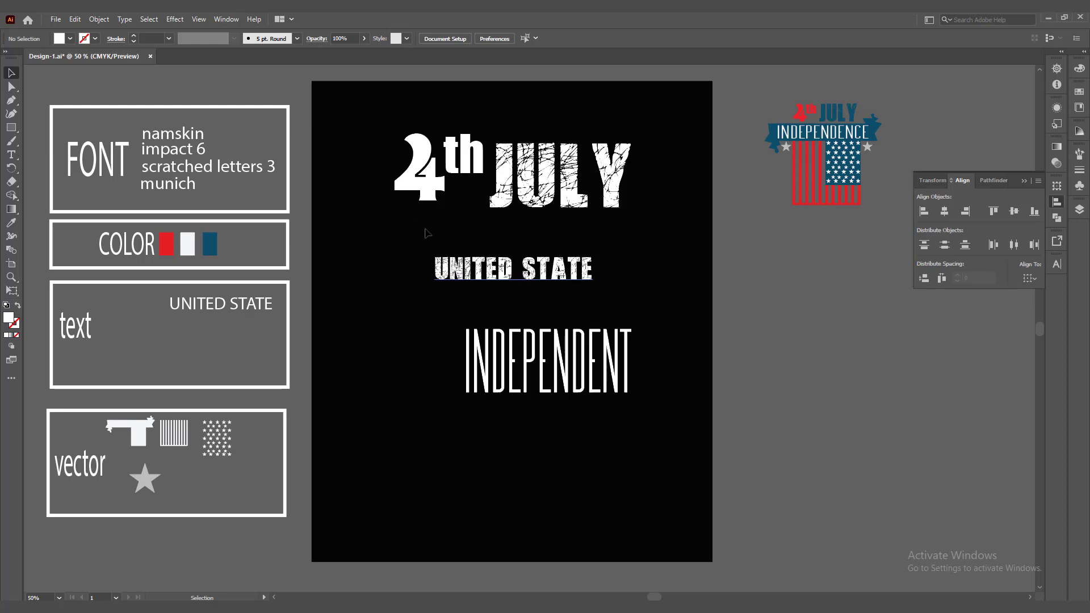
Ungroup the 4 and "th", and enlarge the 4 to about 237 pt so its base lines up with JULY
{"action": "left_click", "coordinate": [427, 203]}
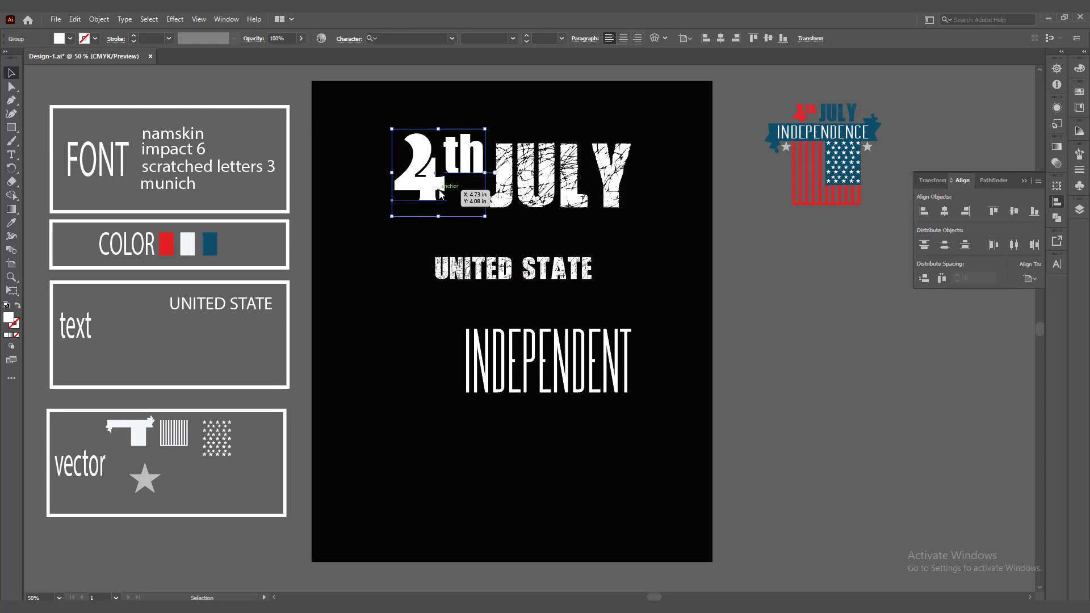
{"action": "right_click", "coordinate": [438, 189]}
{"action": "left_click", "coordinate": [473, 298]}
{"action": "left_click", "coordinate": [506, 239]}
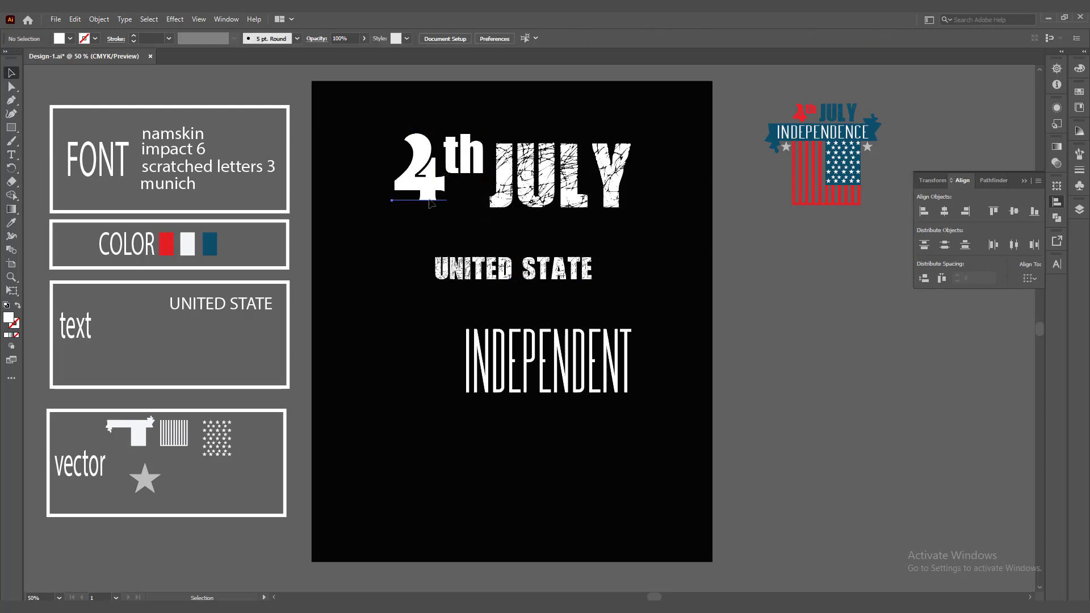
{"action": "left_click", "coordinate": [427, 199]}
{"action": "mouse_move", "coordinate": [448, 217]}
{"action": "left_mouse_down"}
{"action": "mouse_move", "coordinate": [456, 226]}
{"action": "mouse_move", "coordinate": [439, 202]}
{"action": "left_mouse_up"}
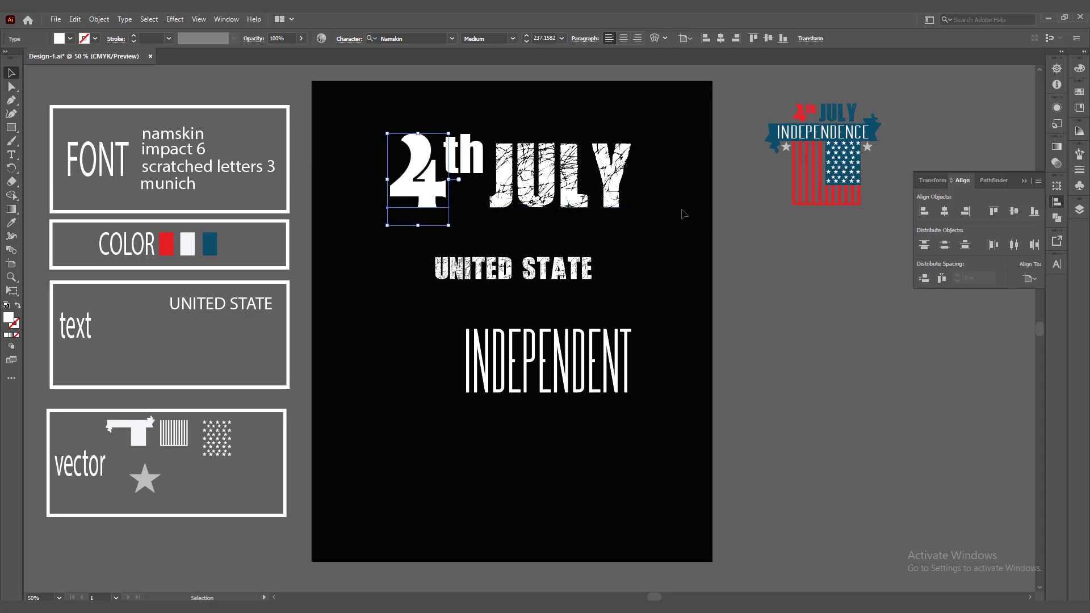
{"action": "left_click", "coordinate": [683, 213]}
Nudge JULY slightly to the right to widen the gap after "th"
{"action": "left_click", "coordinate": [600, 199]}
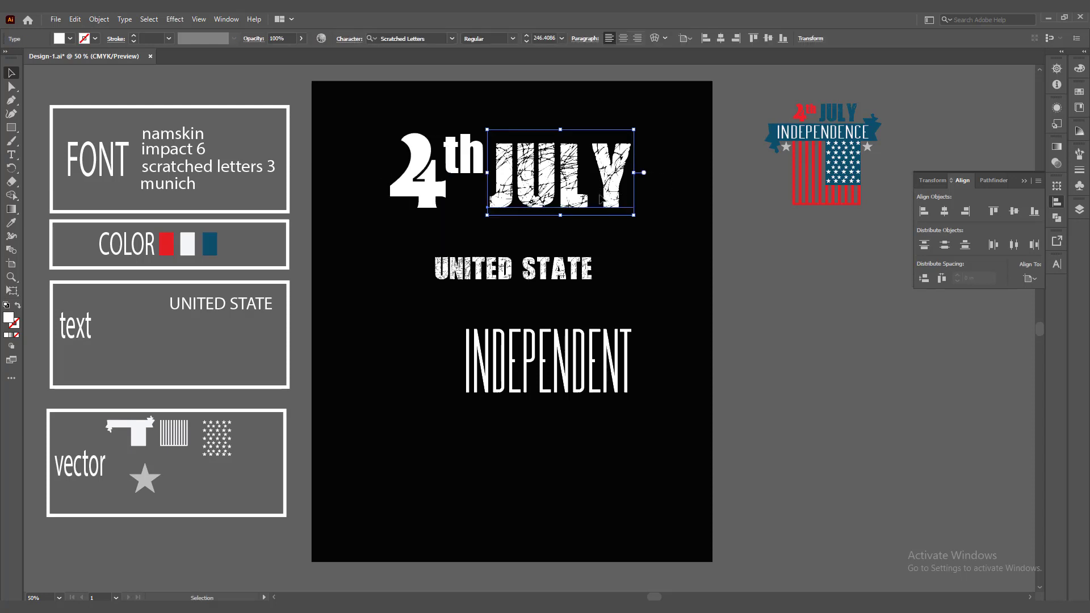
{"action": "key", "text": "Right"}
{"action": "key", "text": "Right"}
{"action": "key", "text": "Right"}
{"action": "key", "text": "Right"}
{"action": "key", "text": "Right"}
{"action": "key", "text": "Right"}
{"action": "key", "text": "Right"}
{"action": "key", "text": "Right"}
{"action": "key", "text": "Right"}
{"action": "key", "text": "Right"}
{"action": "key", "text": "Right"}
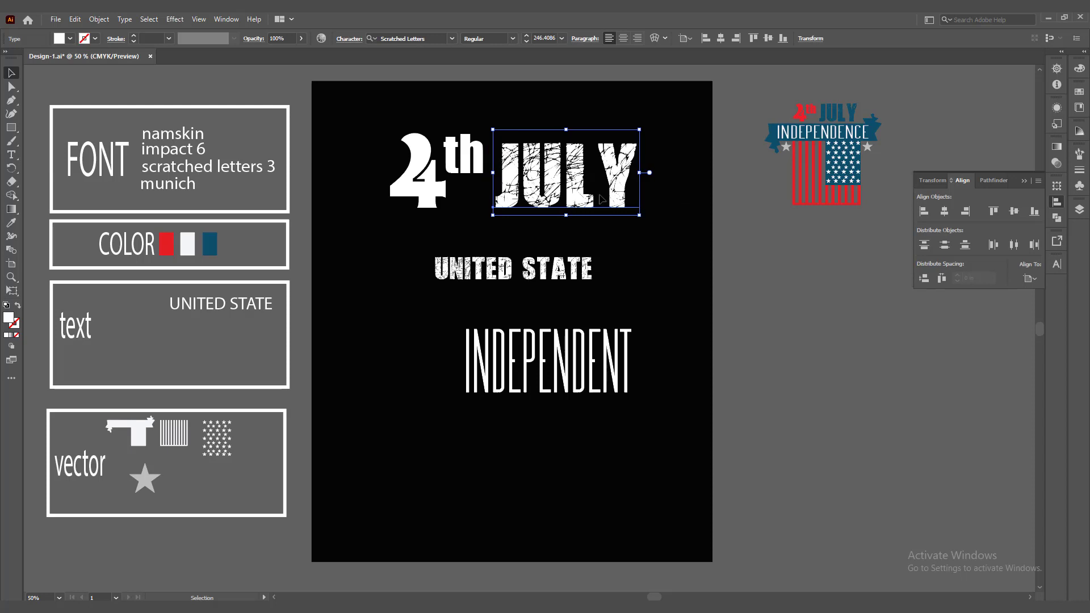
{"action": "left_click", "coordinate": [672, 271]}
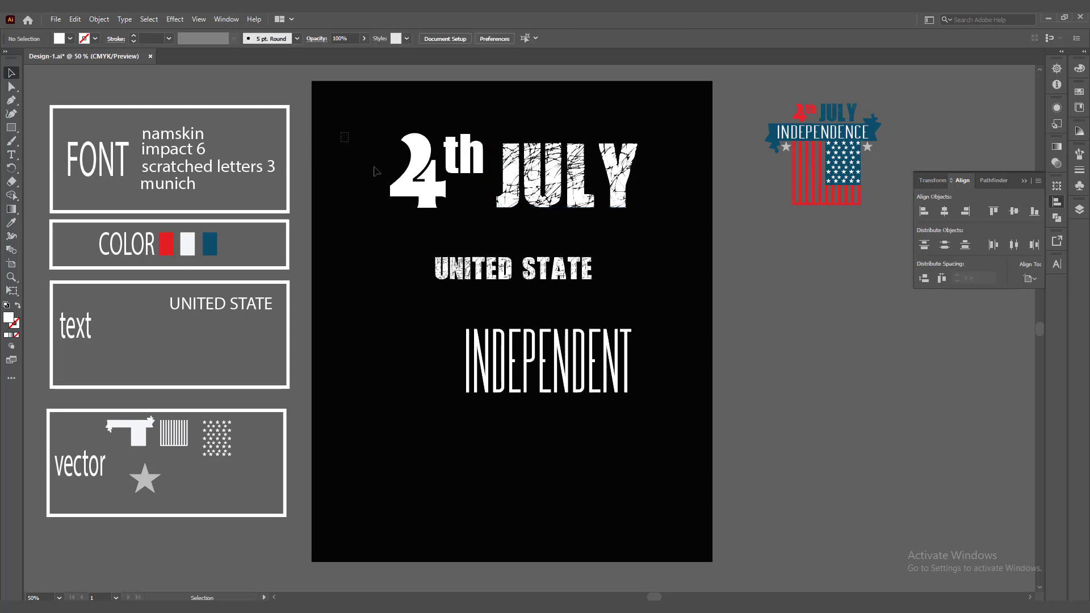
Move the "4th JULY" line to the top of the artboard and enlarge UNITED STATE directly beneath it to roughly the same width
{"action": "left_click_drag", "start_coordinate": [340, 131], "coordinate": [616, 148]}
{"action": "left_click", "coordinate": [402, 231]}
{"action": "left_click_drag", "start_coordinate": [474, 273], "coordinate": [478, 214]}
{"action": "mouse_move", "coordinate": [597, 224]}
{"action": "left_mouse_down"}
{"action": "mouse_move", "coordinate": [625, 238]}
{"action": "mouse_move", "coordinate": [648, 234]}
{"action": "mouse_move", "coordinate": [601, 208]}
{"action": "left_mouse_up"}
{"action": "left_click", "coordinate": [641, 259]}
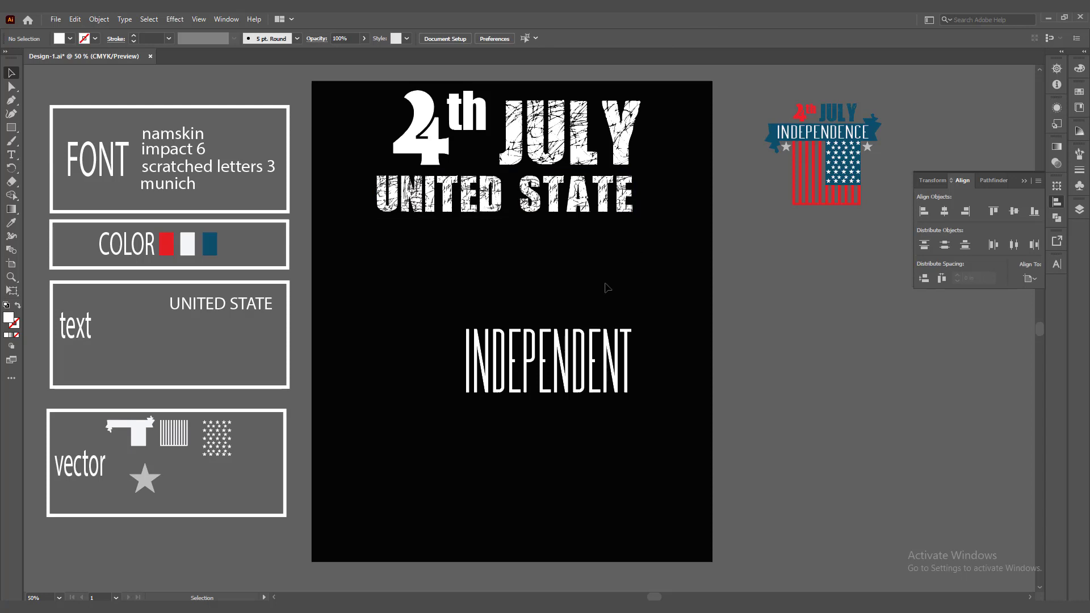
Move the INDEPENDENT text off the artboard to the empty area on its right
{"action": "left_click", "coordinate": [568, 363]}
{"action": "left_click_drag", "start_coordinate": [609, 384], "coordinate": [878, 372]}
{"action": "left_click", "coordinate": [872, 458]}
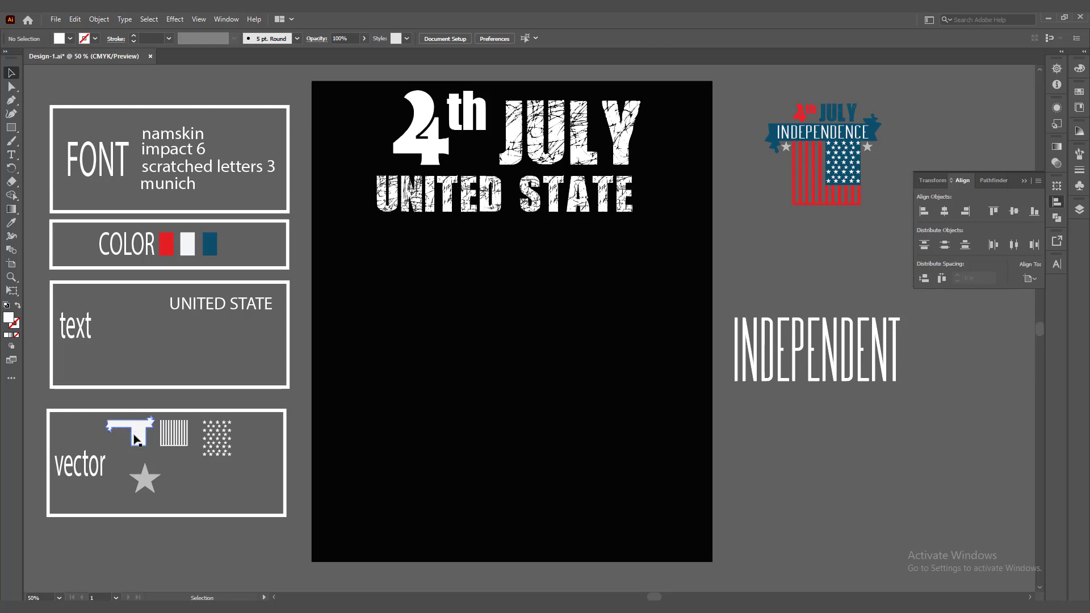
Bring the ribbon banner vector onto the artboard just below UNITED STATE and enlarge it to about 12.3 by 7.5 in
{"action": "left_click_drag", "start_coordinate": [135, 439], "coordinate": [631, 364]}
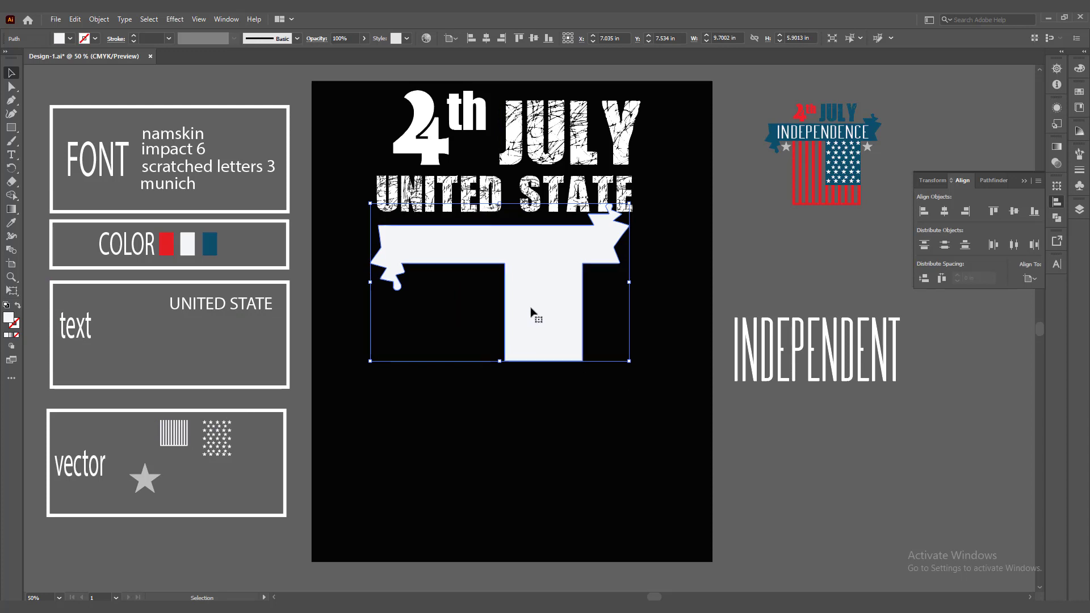
{"action": "left_click_drag", "start_coordinate": [531, 310], "coordinate": [544, 333]}
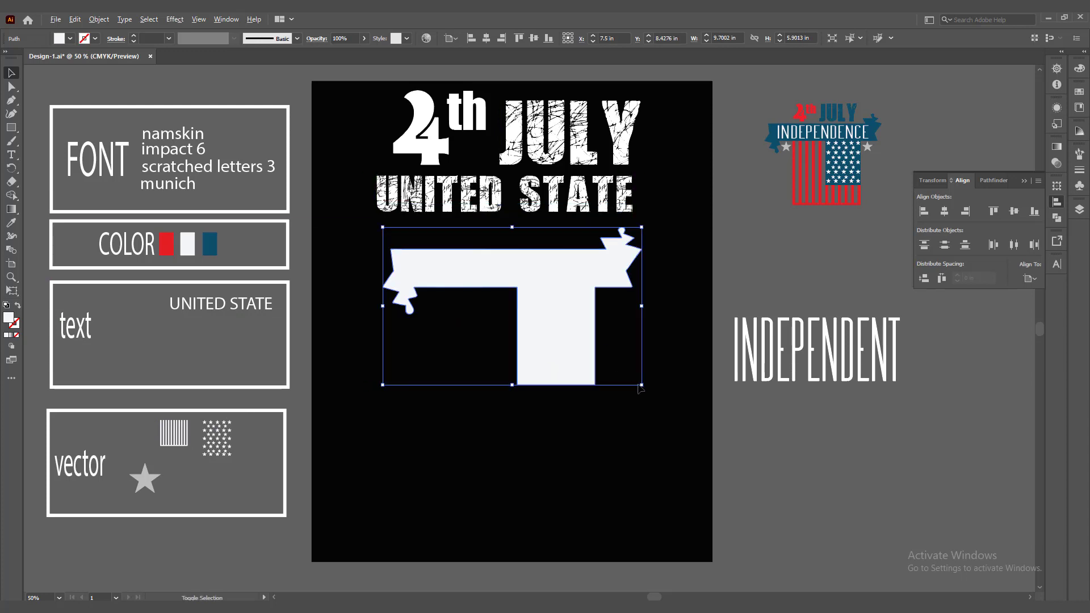
{"action": "left_click_drag", "start_coordinate": [643, 385], "coordinate": [671, 407]}
{"action": "left_click_drag", "start_coordinate": [585, 343], "coordinate": [595, 322]}
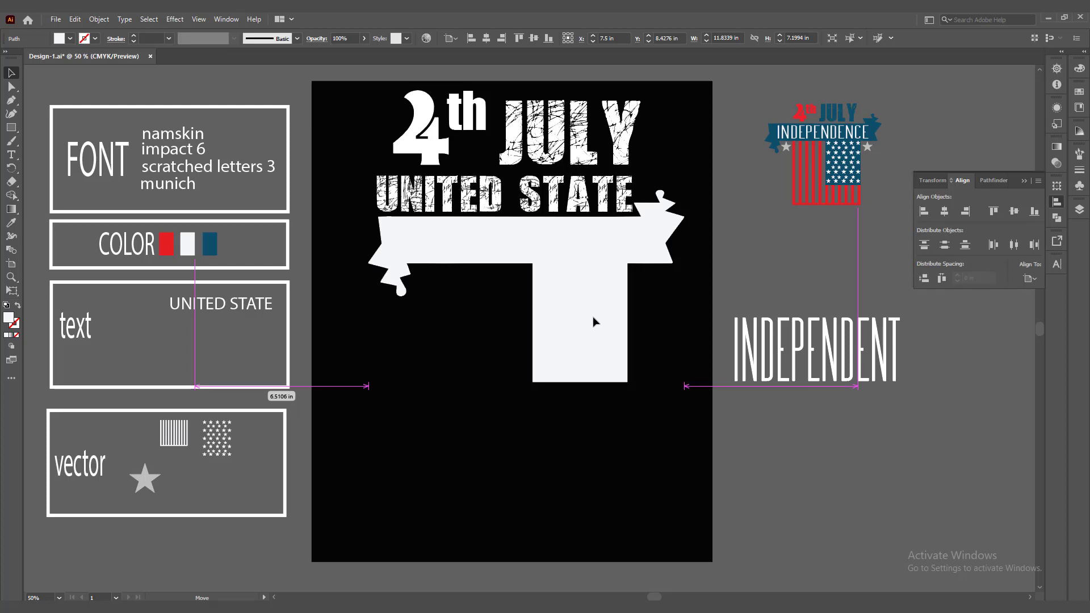
{"action": "left_click_drag", "start_coordinate": [594, 322], "coordinate": [594, 319]}
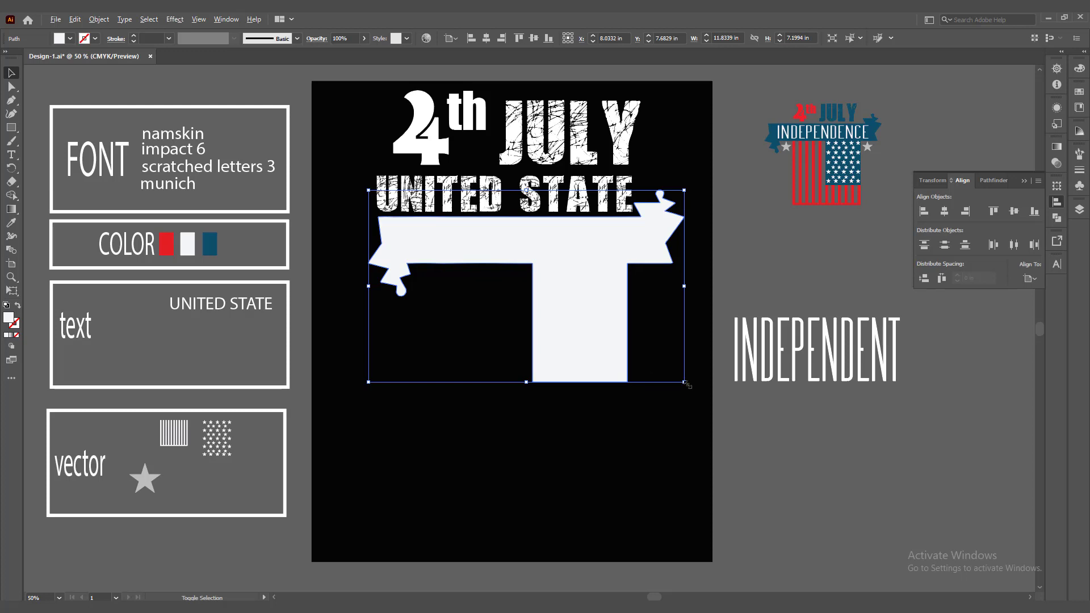
{"action": "left_click_drag", "start_coordinate": [686, 384], "coordinate": [691, 388]}
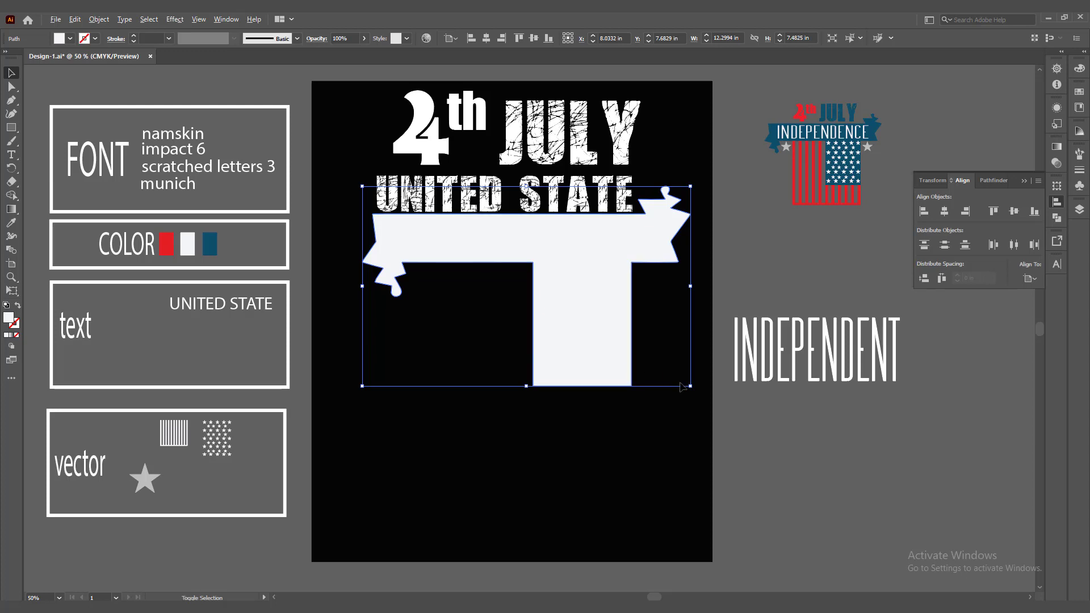
Enlarge the ribbon banner to about 13.9 by 8.4 in and centre it horizontally on the artboard below UNITED STATE
{"action": "left_click_drag", "start_coordinate": [692, 388], "coordinate": [707, 400]}
{"action": "left_click_drag", "start_coordinate": [589, 319], "coordinate": [582, 329]}
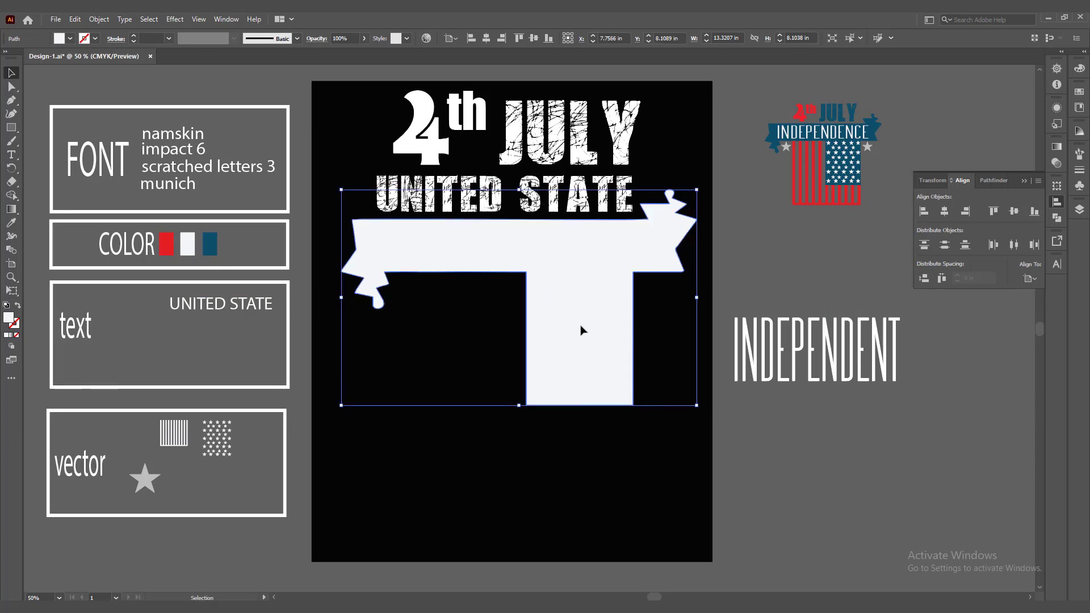
{"action": "left_click_drag", "start_coordinate": [697, 407], "coordinate": [709, 415]}
{"action": "left_click_drag", "start_coordinate": [623, 360], "coordinate": [617, 360]}
{"action": "left_click", "coordinate": [651, 455]}
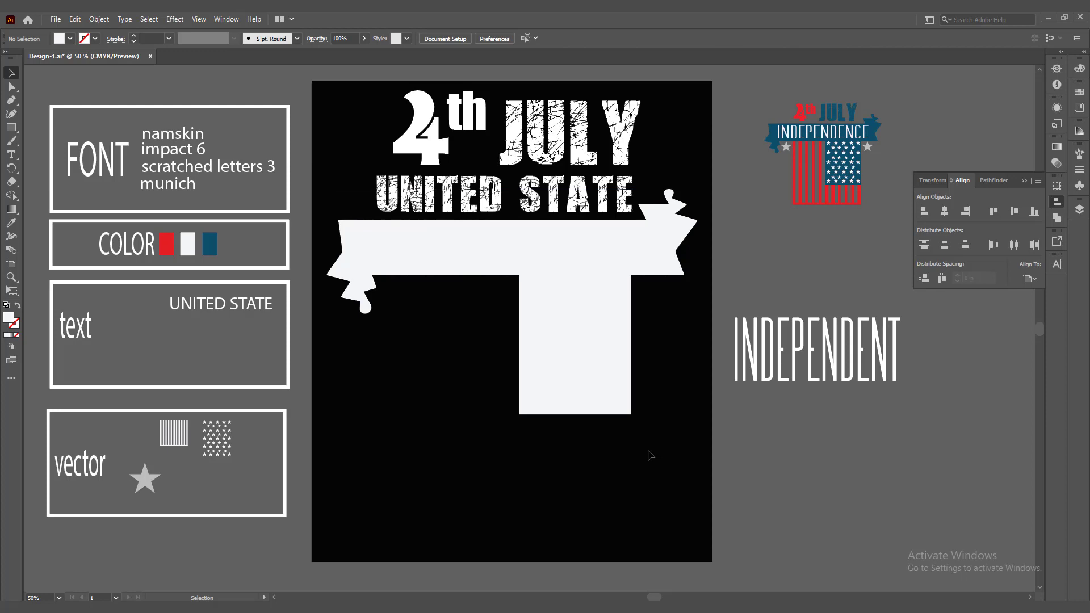
Fill the ribbon banner with the blue sample from the COLOR box using the Eyedropper
{"action": "left_click", "coordinate": [567, 310]}
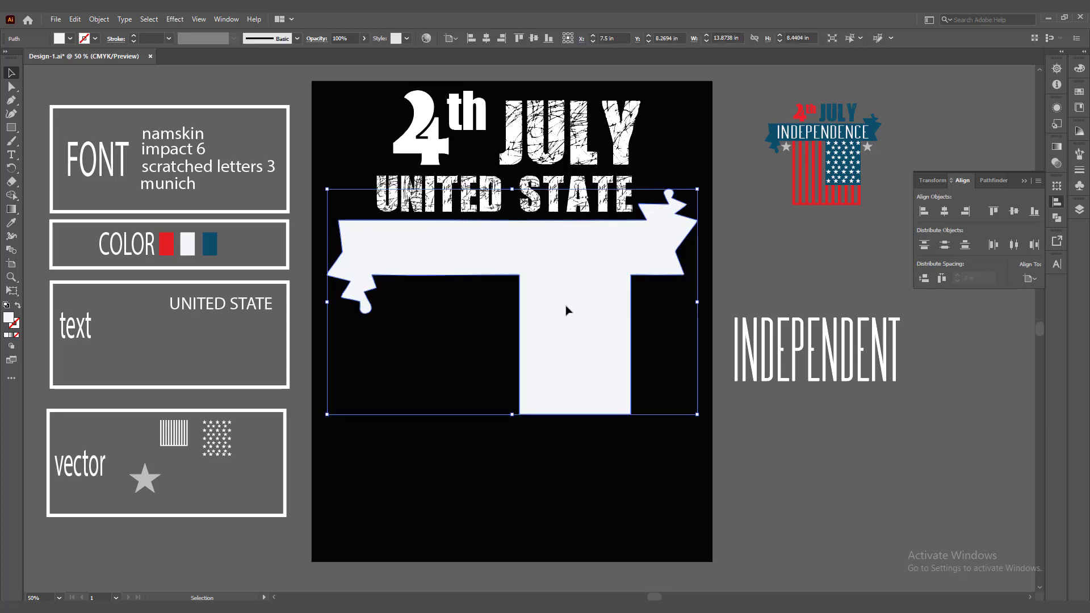
{"action": "key", "text": "i"}
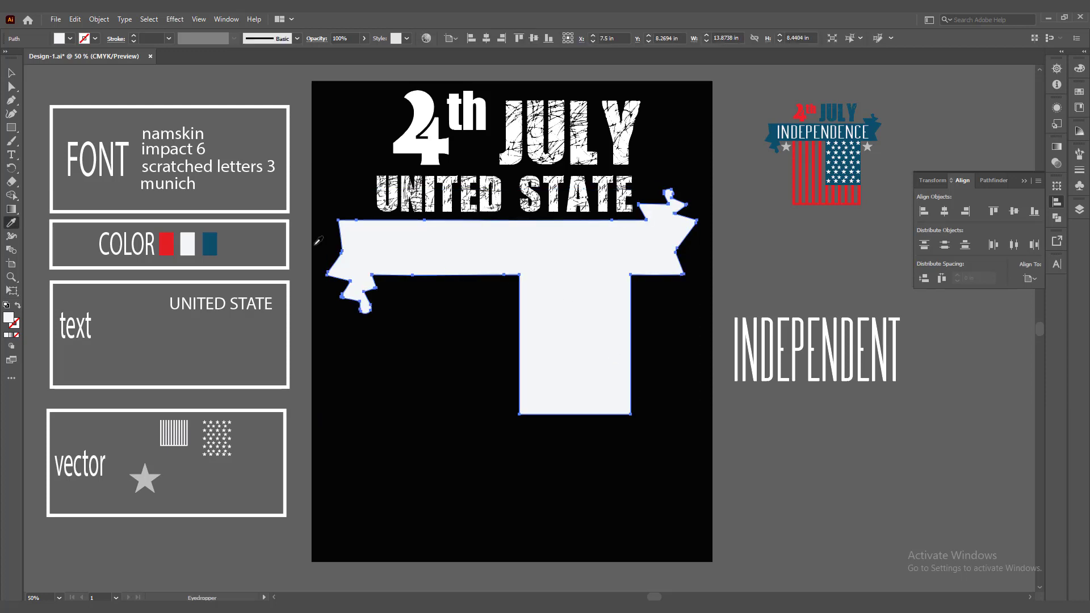
{"action": "left_click", "coordinate": [216, 240]}
{"action": "left_click", "coordinate": [11, 73]}
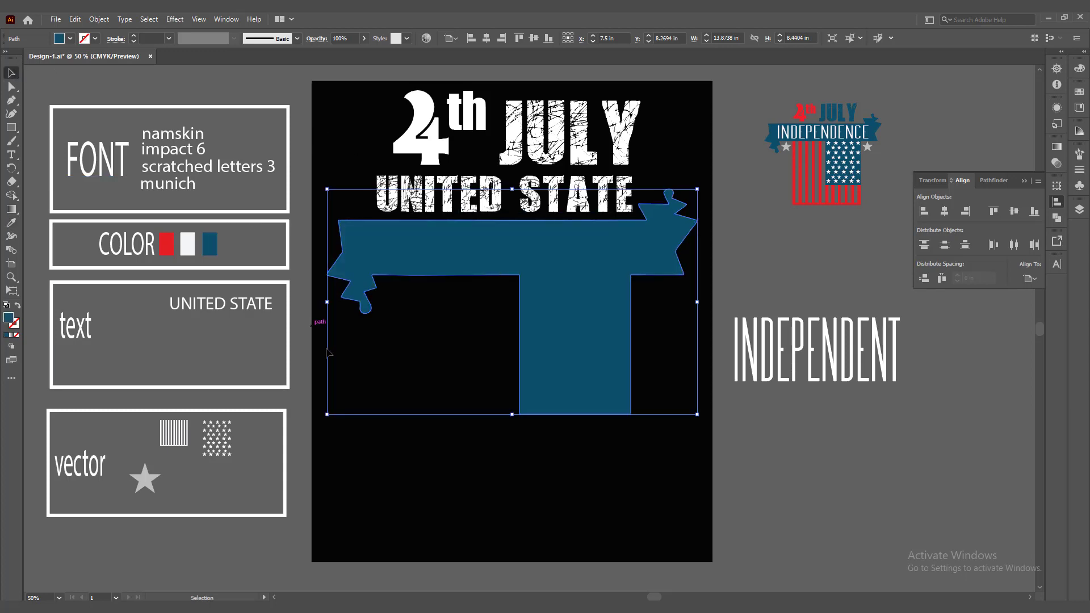
{"action": "left_click", "coordinate": [377, 452]}
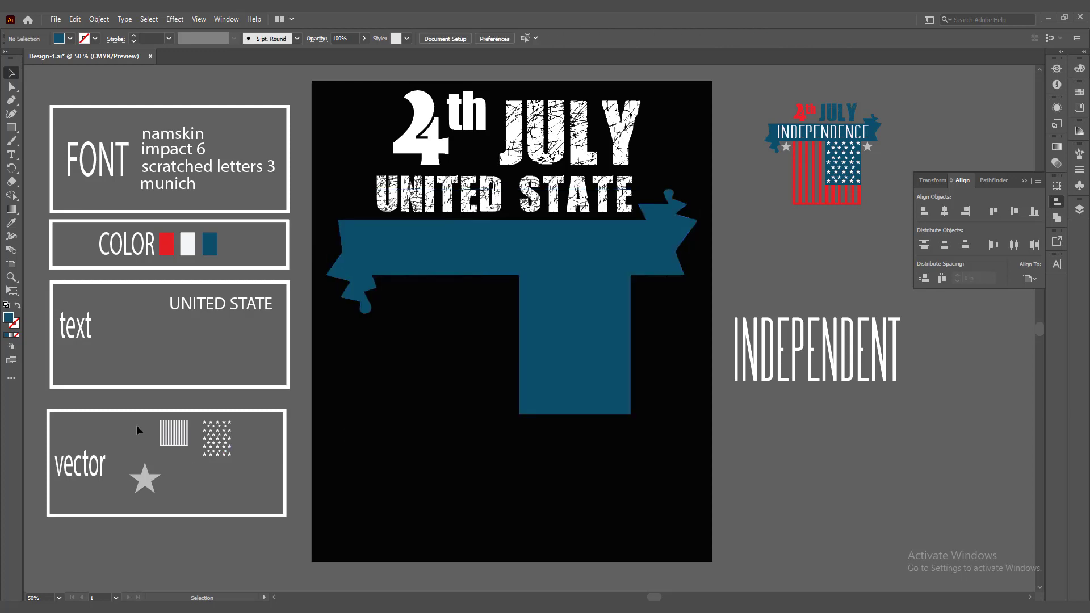
Bring the stripes vector onto the artboard, enlarge it to about 8.7 by 8.1 in and place it directly beneath the ribbon's horizontal band
{"action": "left_click_drag", "start_coordinate": [136, 426], "coordinate": [632, 549]}
{"action": "left_click_drag", "start_coordinate": [580, 497], "coordinate": [588, 457]}
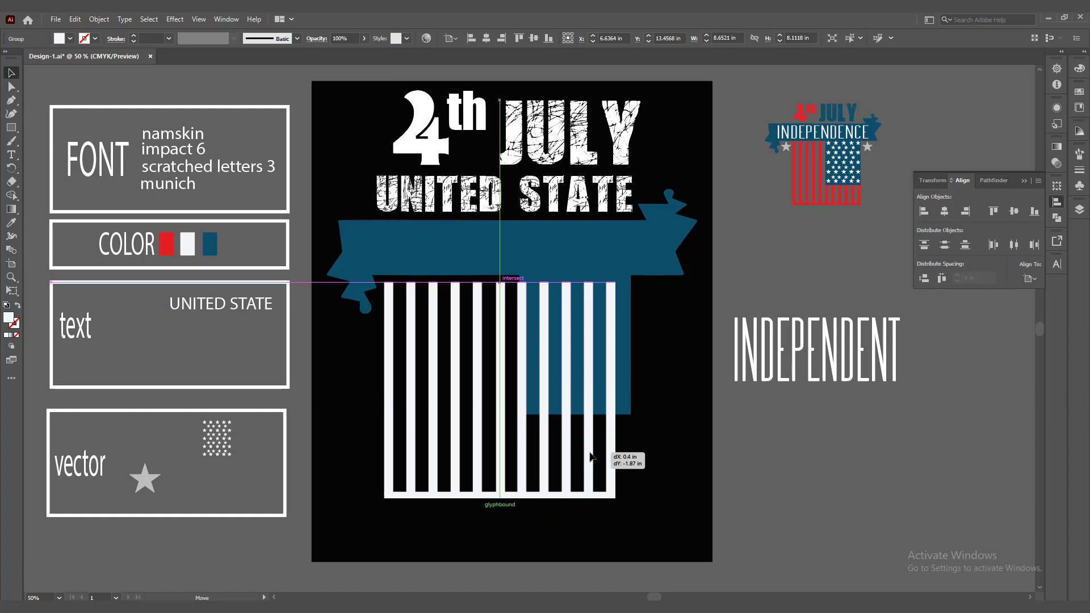
{"action": "left_click_drag", "start_coordinate": [591, 456], "coordinate": [603, 448]}
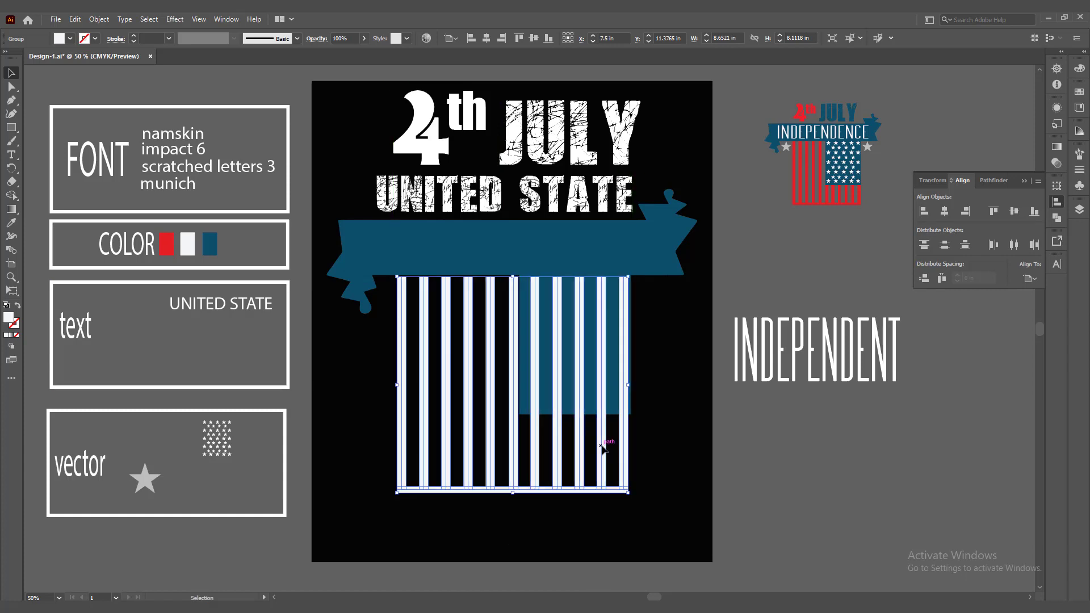
{"action": "key", "text": "Right"}
{"action": "key", "text": "Right"}
{"action": "key", "text": "Right"}
{"action": "key", "text": "Right"}
{"action": "key", "text": "Right"}
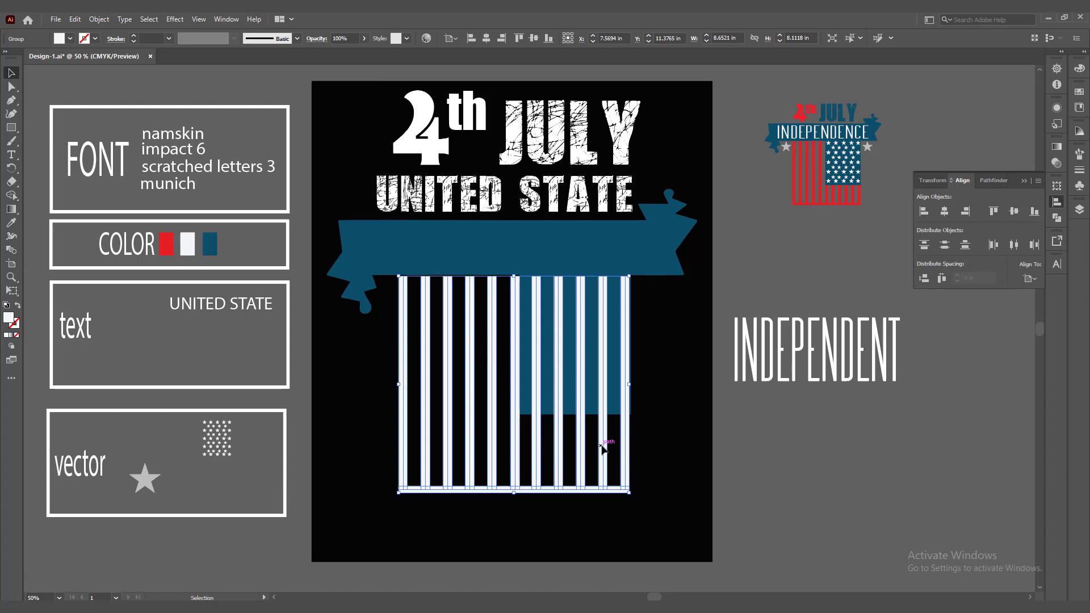
{"action": "left_click", "coordinate": [654, 451]}
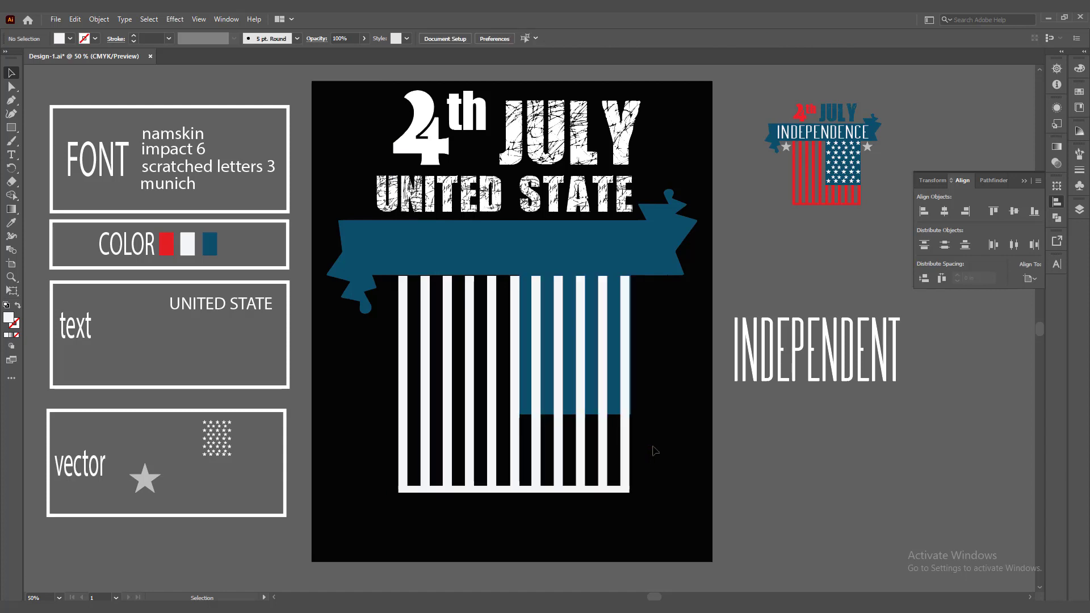
Bring the blue ribbon banner to the front so that it covers the overlapping stripes
{"action": "left_click", "coordinate": [469, 446]}
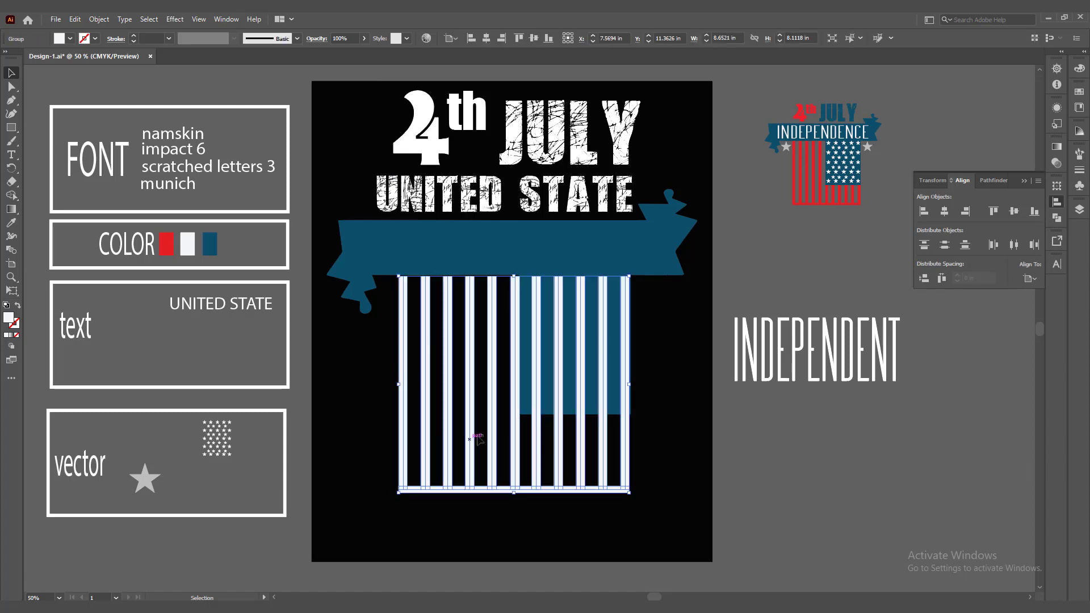
{"action": "right_click", "coordinate": [515, 444]}
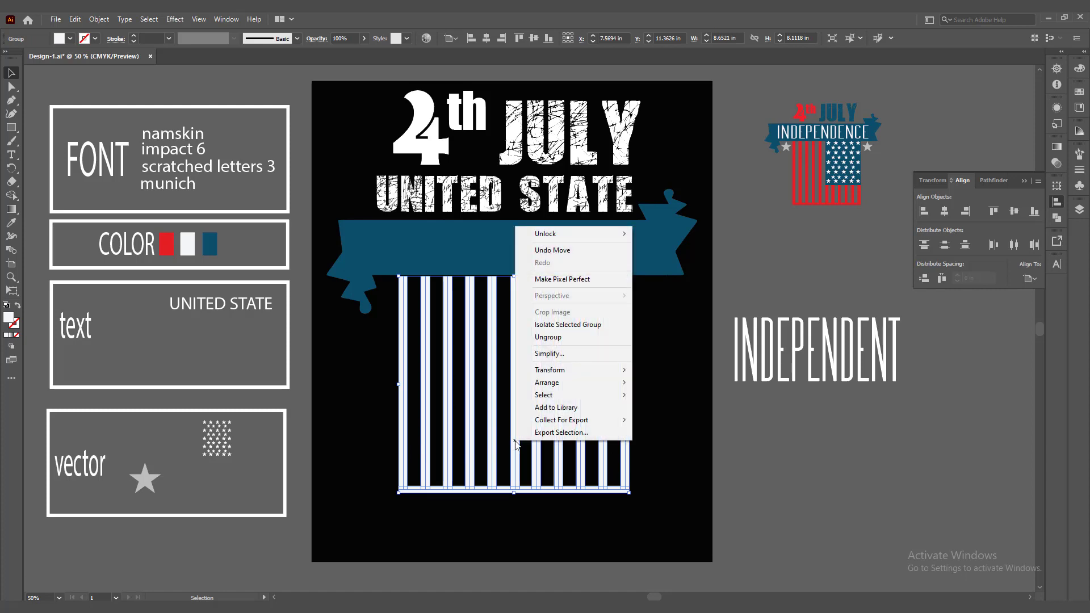
{"action": "left_click", "coordinate": [698, 423]}
{"action": "left_click", "coordinate": [632, 246]}
{"action": "right_click", "coordinate": [631, 246]}
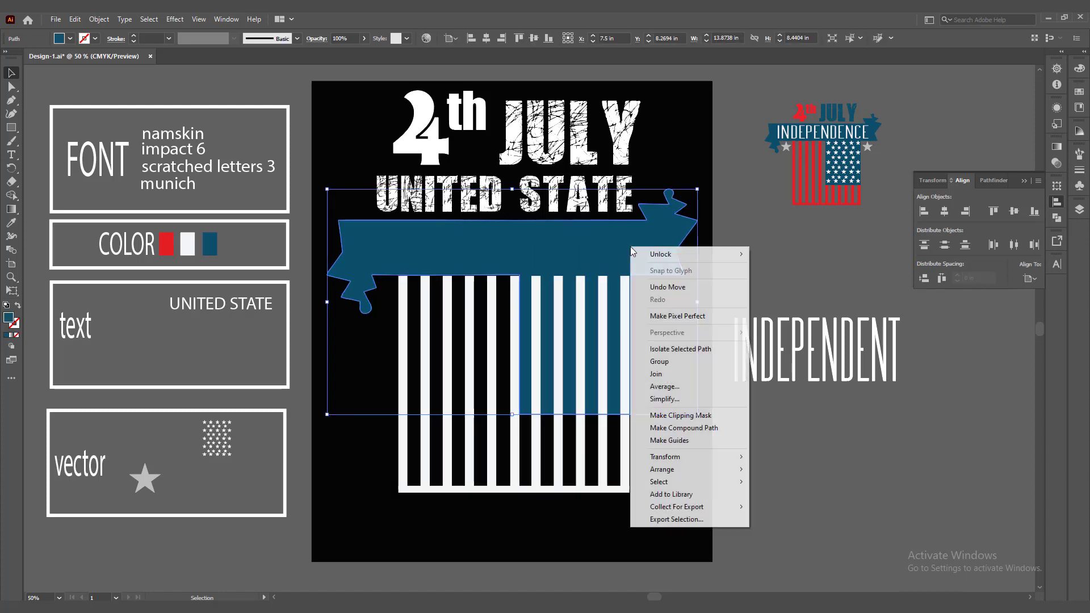
{"action": "mouse_move", "coordinate": [682, 471]}
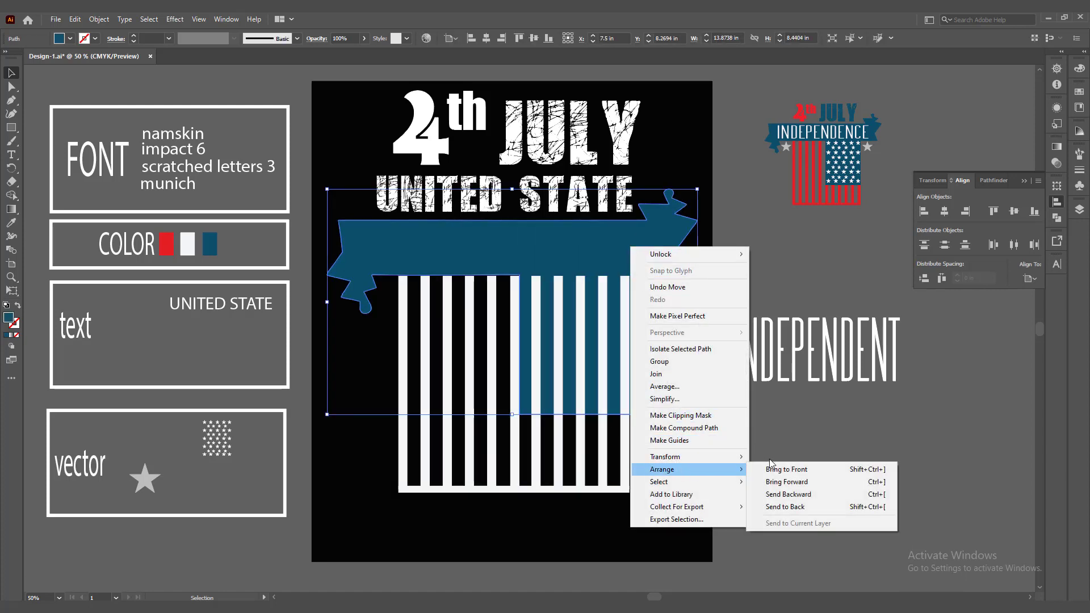
{"action": "left_click", "coordinate": [778, 469]}
{"action": "left_click", "coordinate": [690, 449]}
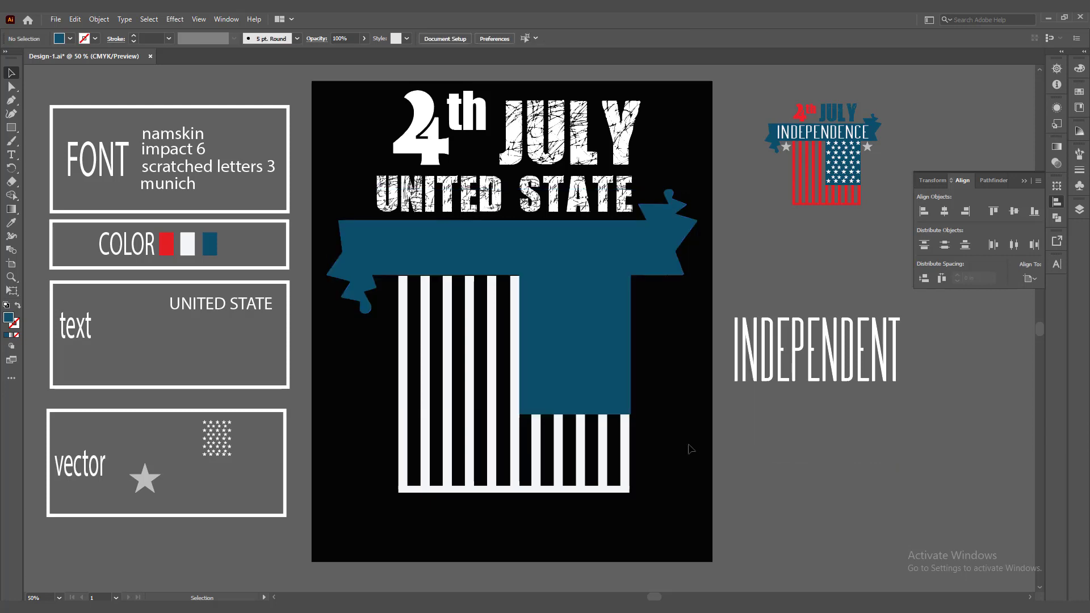
Fill the stripes group with the red sample from the COLOR box using the Eyedropper
{"action": "left_click", "coordinate": [450, 484]}
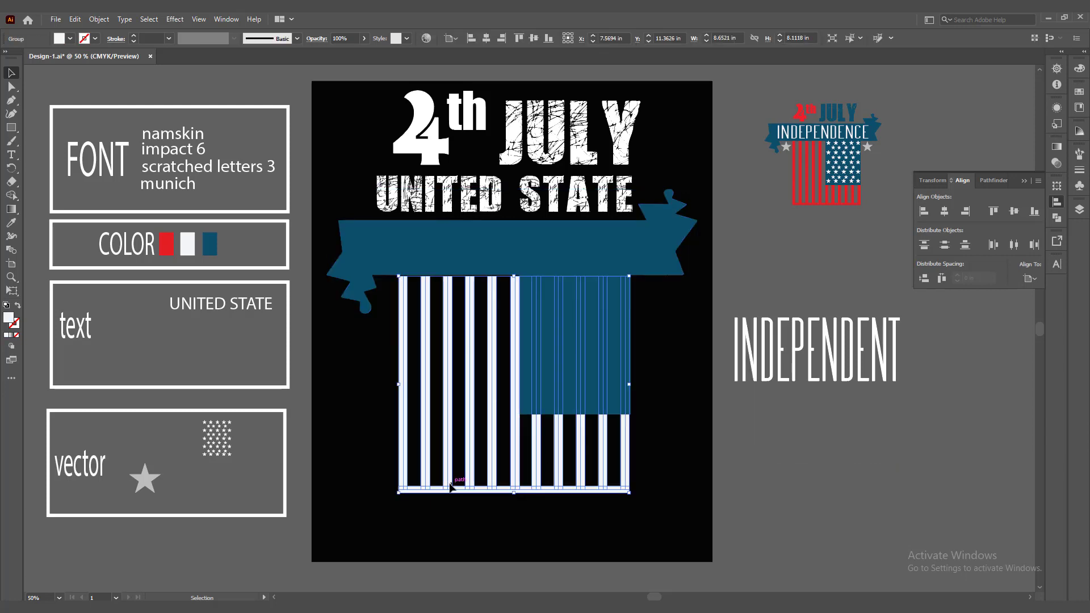
{"action": "key", "text": "i"}
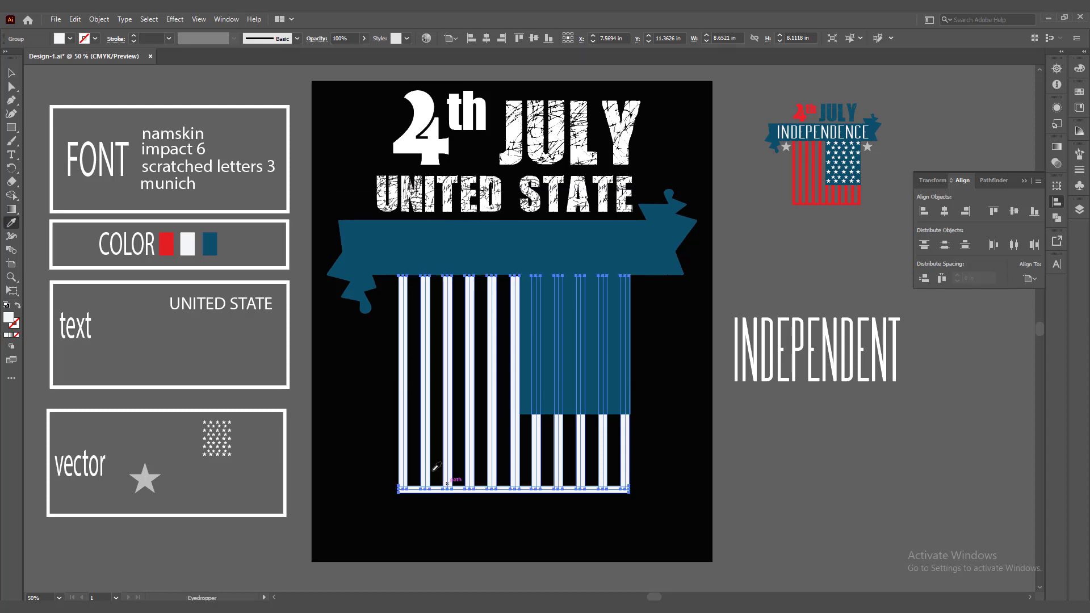
{"action": "left_click", "coordinate": [165, 243]}
{"action": "key", "text": "v"}
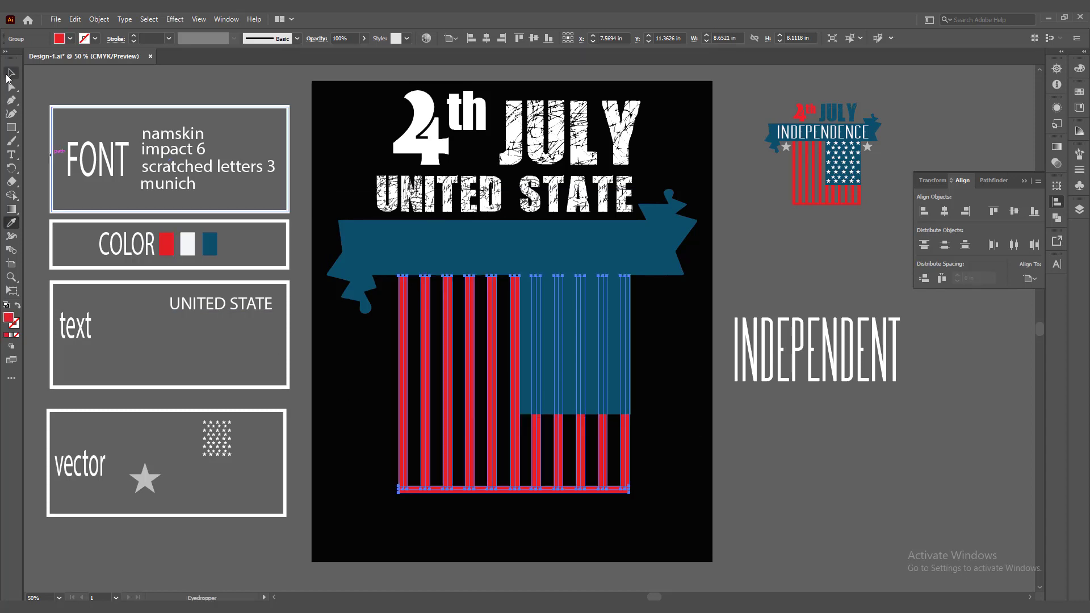
{"action": "left_click", "coordinate": [660, 498]}
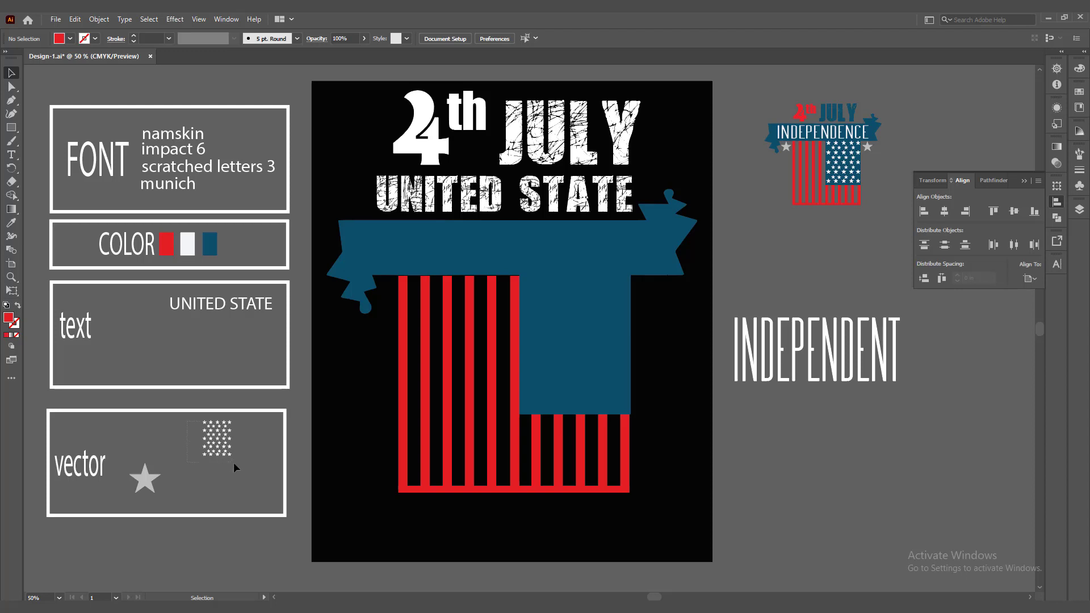
Place the star pattern on the blue rectangle below the ribbon, bring it to the front and enlarge it to about 3.7 by 4.5 in
{"action": "left_click_drag", "start_coordinate": [237, 468], "coordinate": [576, 346]}
{"action": "right_click", "coordinate": [577, 344]}
{"action": "mouse_move", "coordinate": [603, 500]}
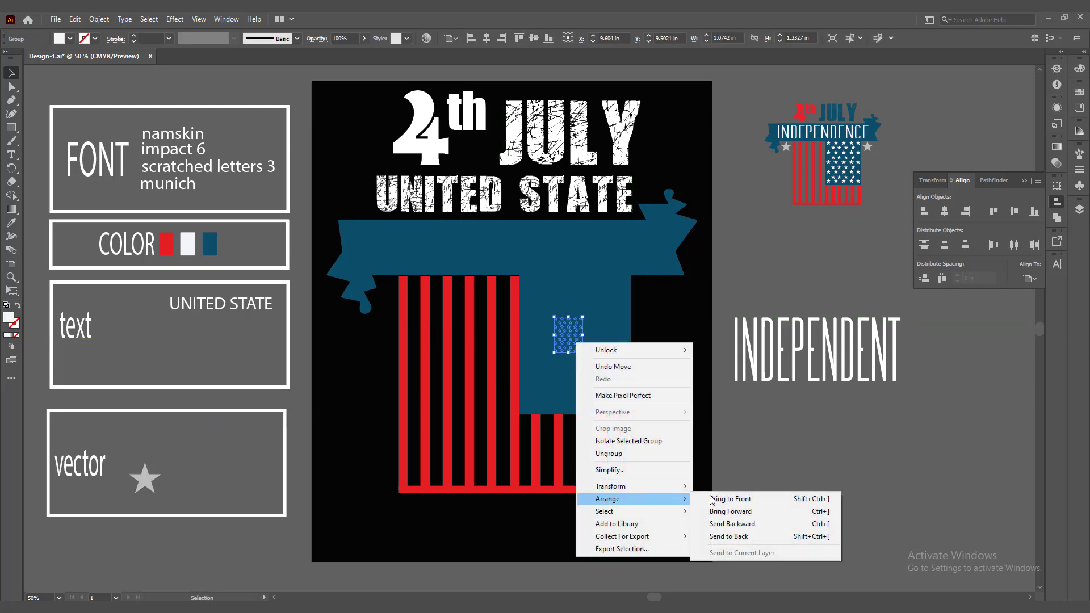
{"action": "left_click", "coordinate": [712, 500]}
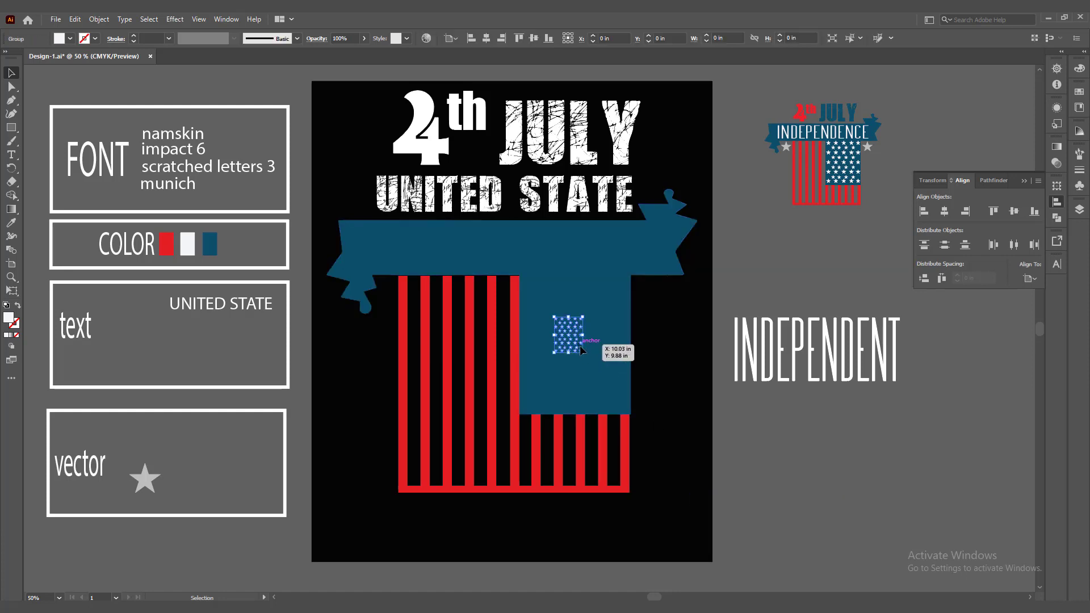
{"action": "left_click_drag", "start_coordinate": [583, 353], "coordinate": [618, 394]}
{"action": "left_click_drag", "start_coordinate": [600, 370], "coordinate": [600, 370]}
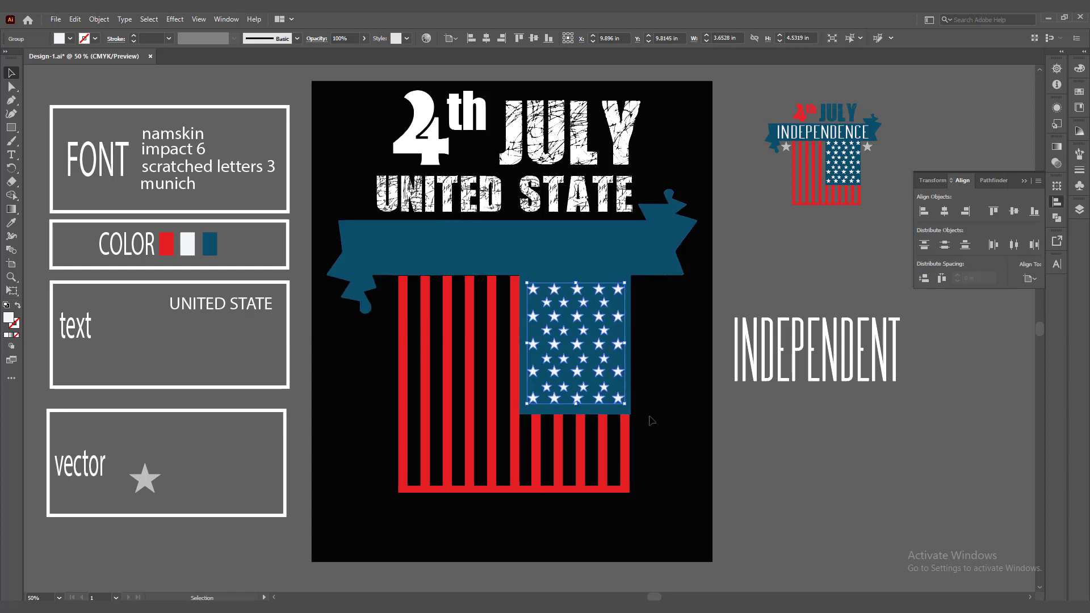
{"action": "left_click", "coordinate": [652, 421]}
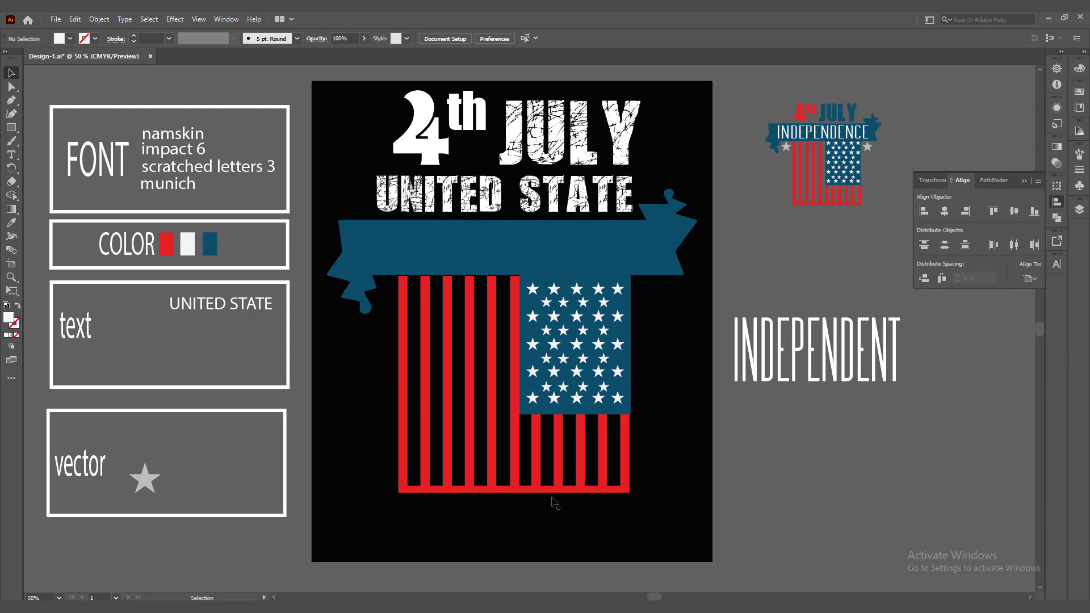
Move the single grey star below the ribbon's left tail and nudge it slightly right, towards the stripes
{"action": "left_click_drag", "start_coordinate": [143, 479], "coordinate": [366, 335]}
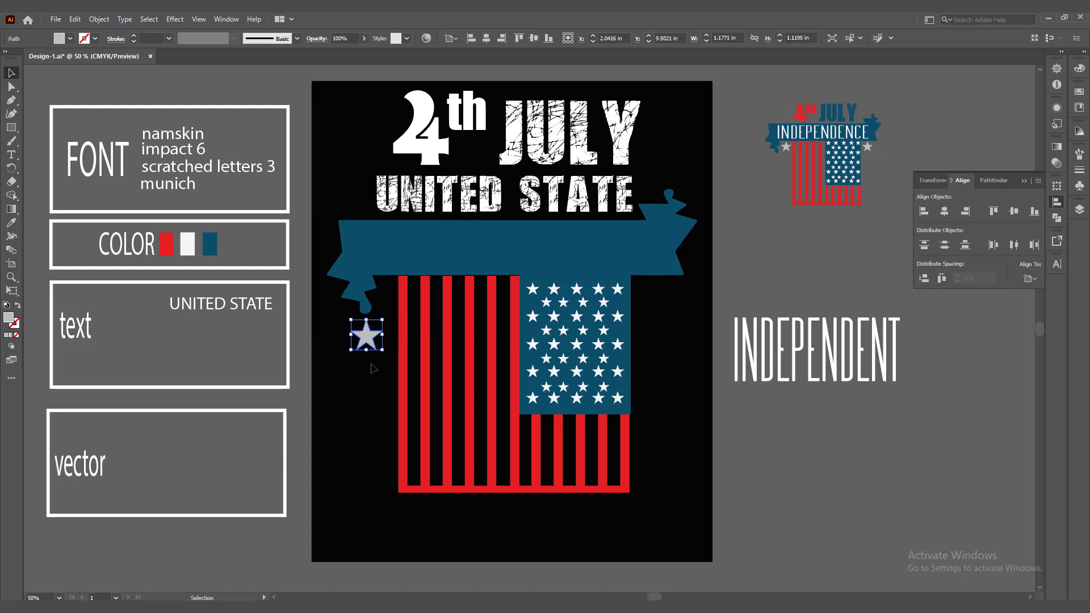
{"action": "left_click", "coordinate": [374, 369]}
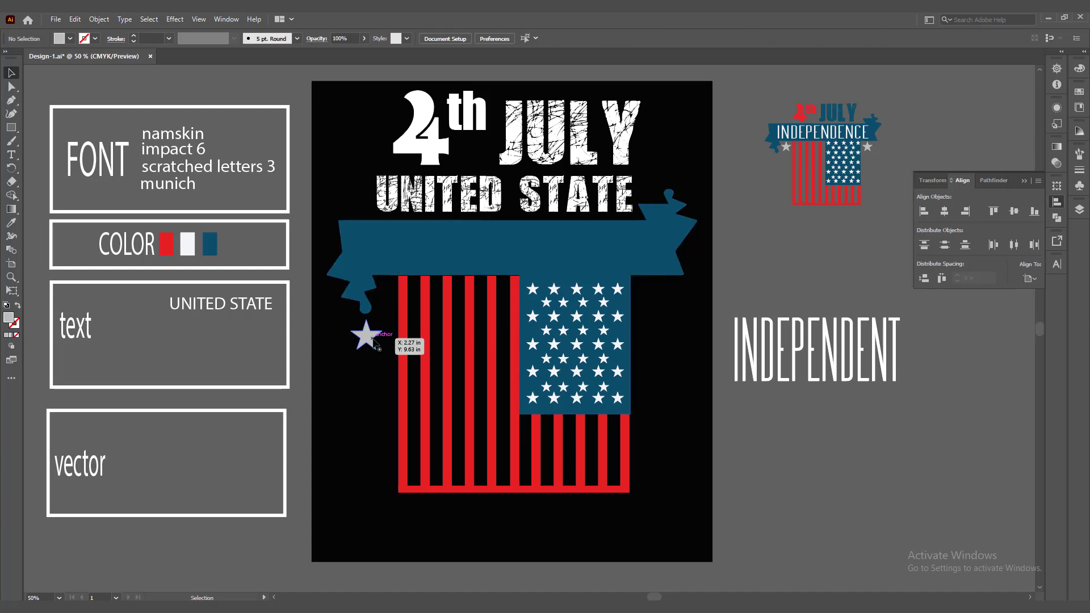
{"action": "left_click", "coordinate": [373, 340]}
{"action": "key", "text": "Right"}
{"action": "key", "text": "Right"}
{"action": "key", "text": "Right"}
{"action": "key", "text": "Right"}
{"action": "key", "text": "Right"}
{"action": "key", "text": "Right"}
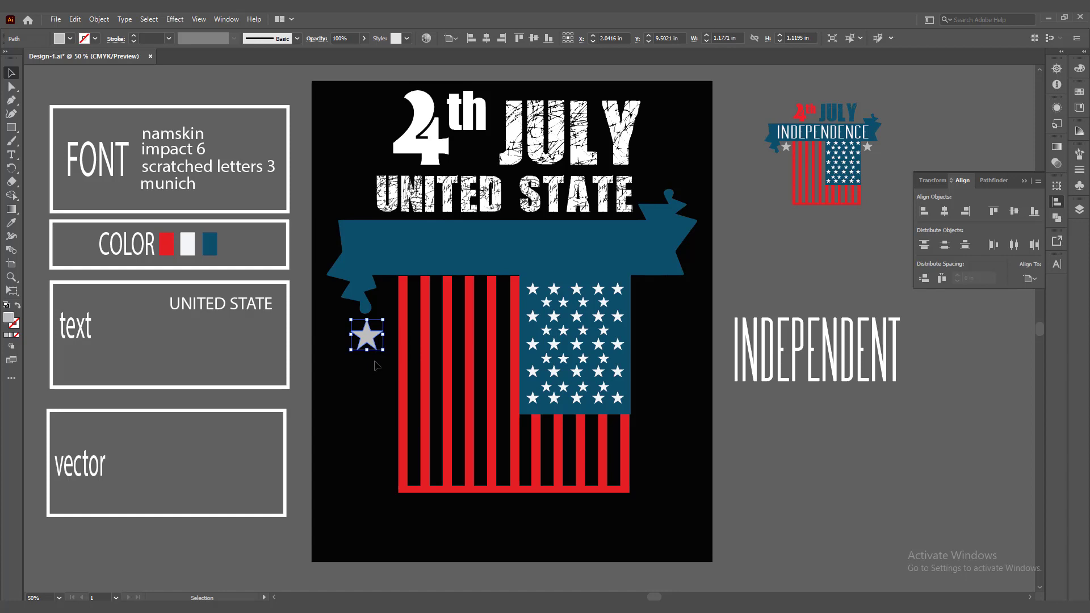
{"action": "key", "text": "Right"}
{"action": "key", "text": "Right"}
{"action": "key", "text": "Right"}
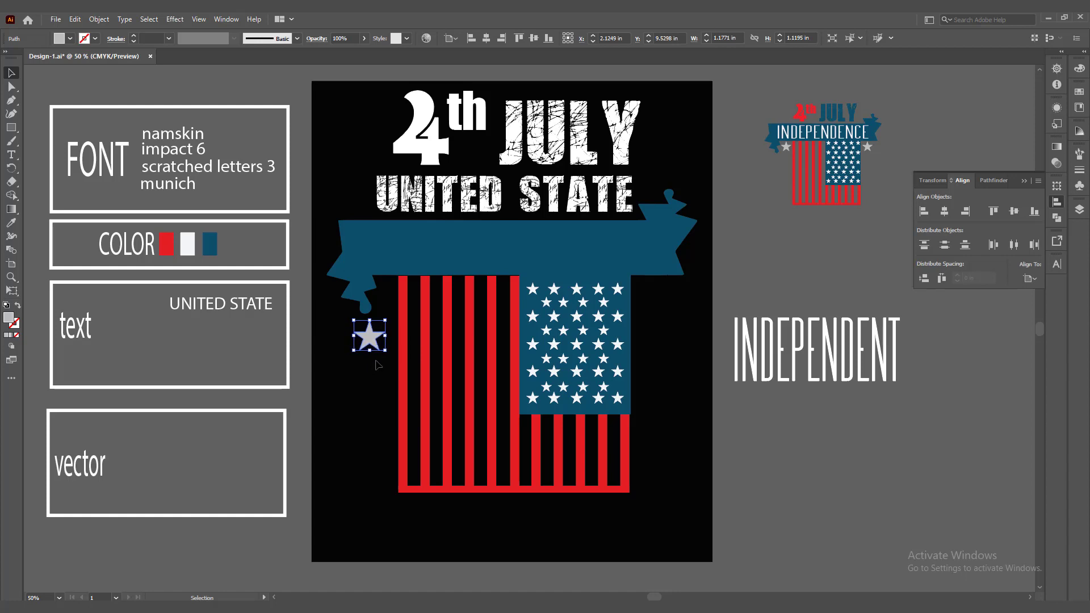
Duplicate the grey star to the right side of the flag, stacking two copies beside the star pattern
{"action": "left_click", "coordinate": [375, 362]}
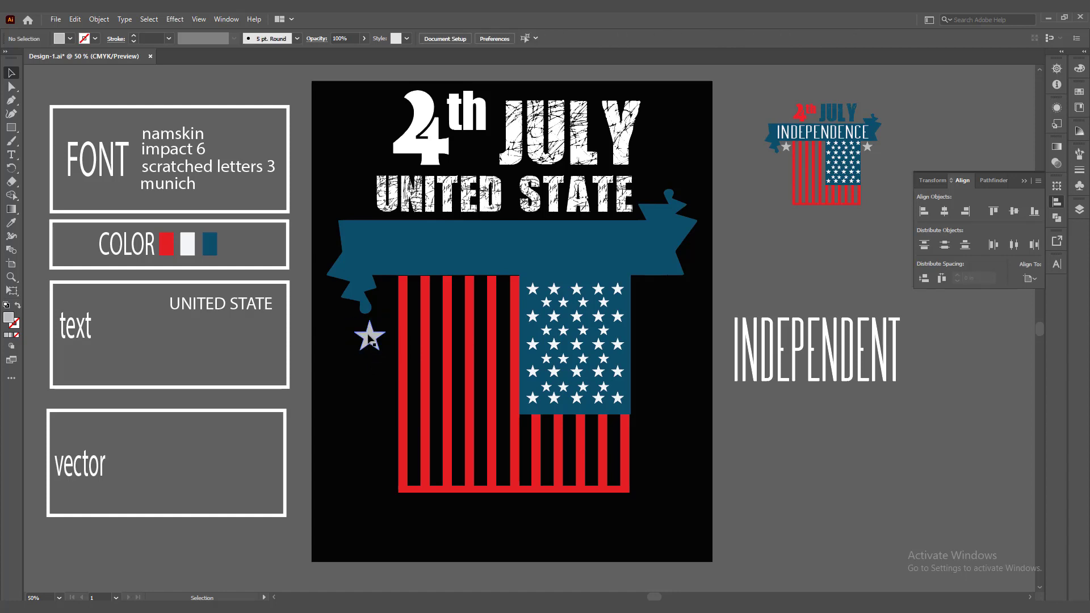
{"action": "left_click_drag", "start_coordinate": [372, 341], "coordinate": [654, 299]}
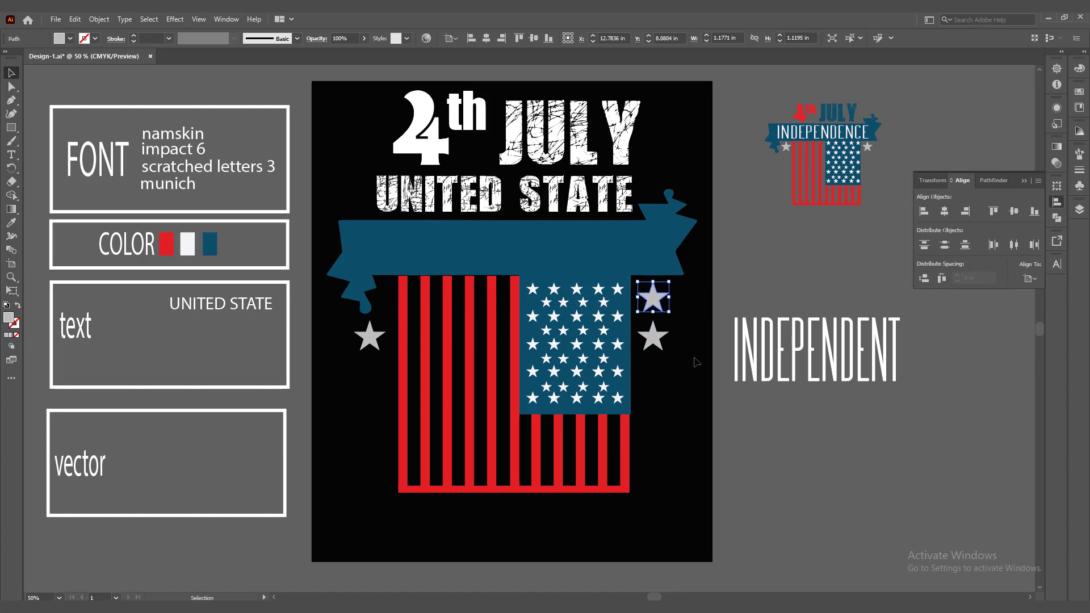
{"action": "left_click", "coordinate": [727, 407]}
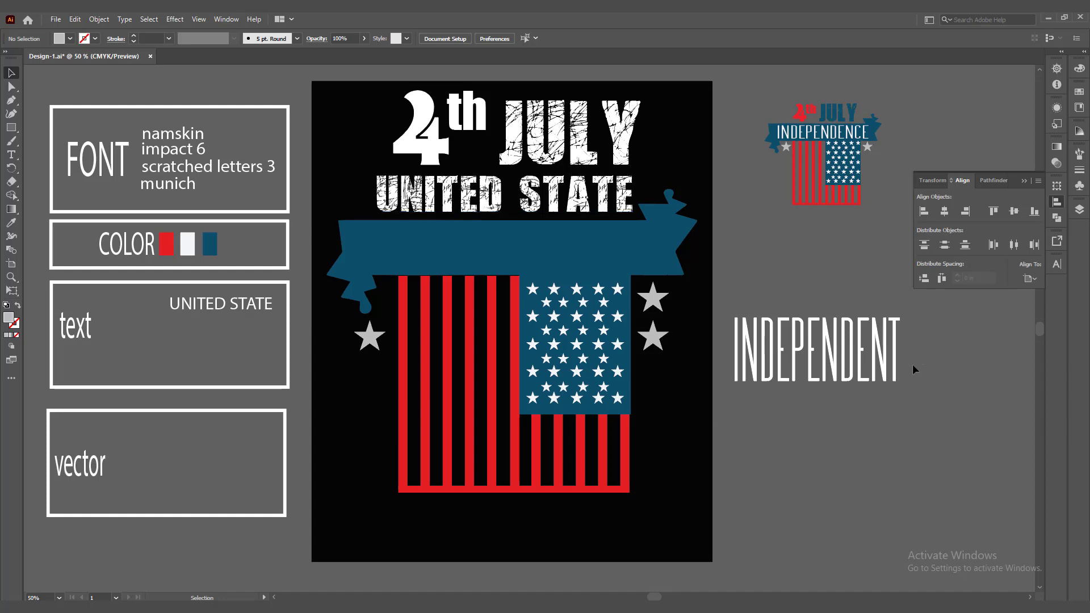
Move the INDEPENDENT text onto the ribbon banner and bring it to the front
{"action": "left_click", "coordinate": [754, 379]}
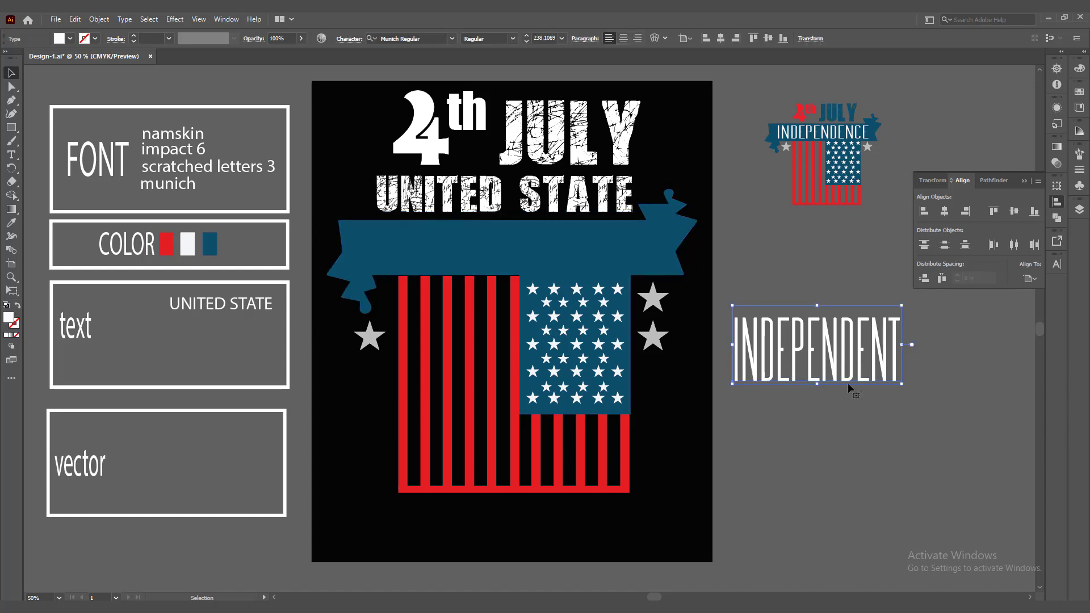
{"action": "left_click_drag", "start_coordinate": [856, 378], "coordinate": [574, 271]}
{"action": "right_click", "coordinate": [574, 271]}
{"action": "mouse_move", "coordinate": [642, 477]}
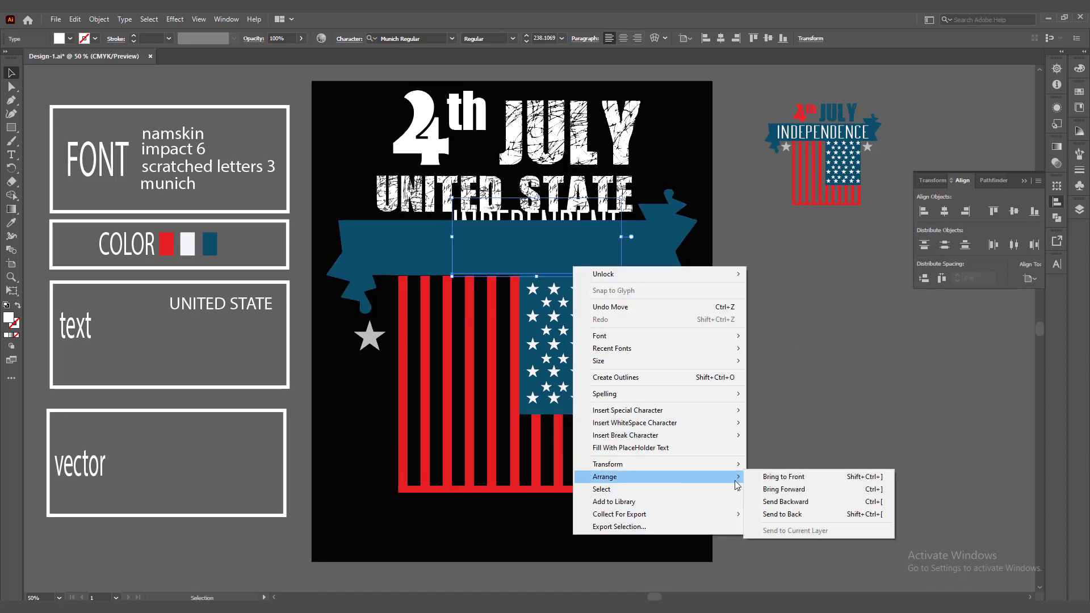
{"action": "left_click", "coordinate": [784, 477]}
Widen the INDEPENDENT text across the ribbon and reduce its height to fit inside the blue band
{"action": "left_click_drag", "start_coordinate": [570, 258], "coordinate": [654, 247]}
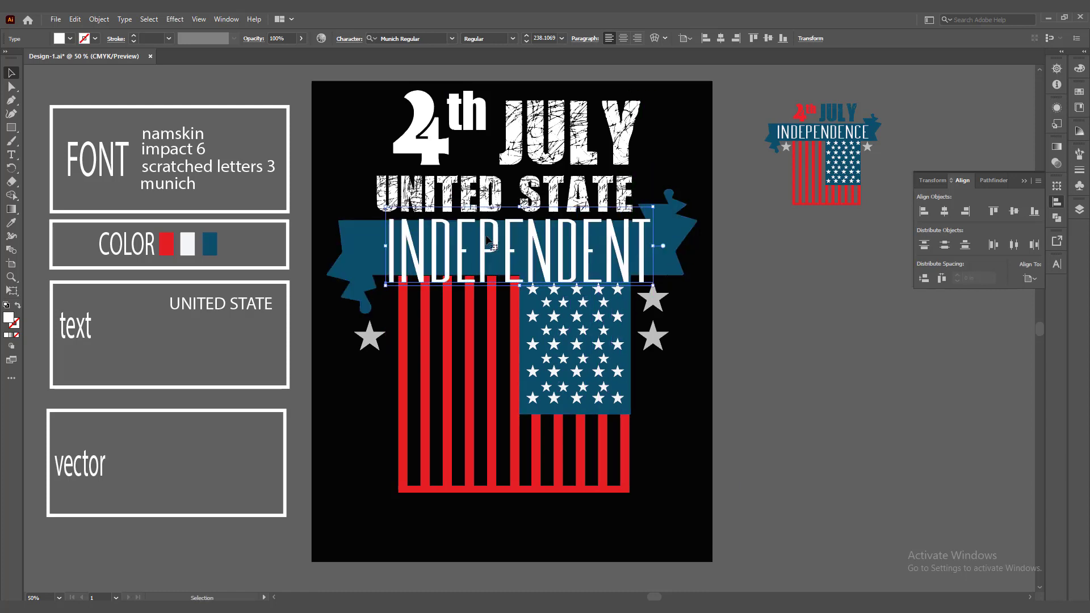
{"action": "left_click_drag", "start_coordinate": [386, 247], "coordinate": [376, 248]}
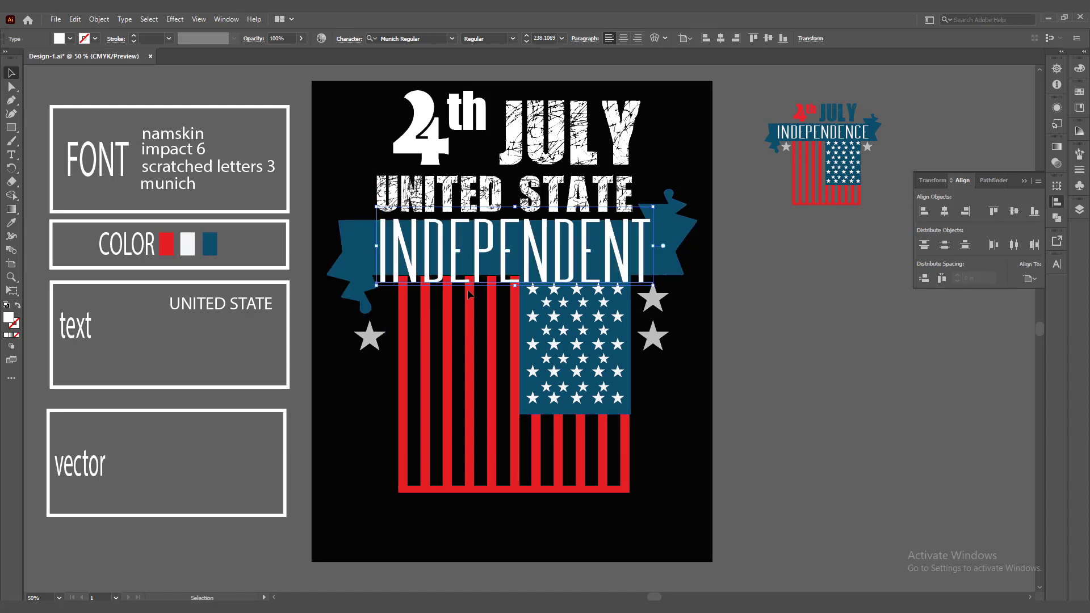
{"action": "left_click_drag", "start_coordinate": [517, 284], "coordinate": [517, 264]}
{"action": "left_click_drag", "start_coordinate": [516, 208], "coordinate": [516, 221]}
{"action": "left_click", "coordinate": [756, 360]}
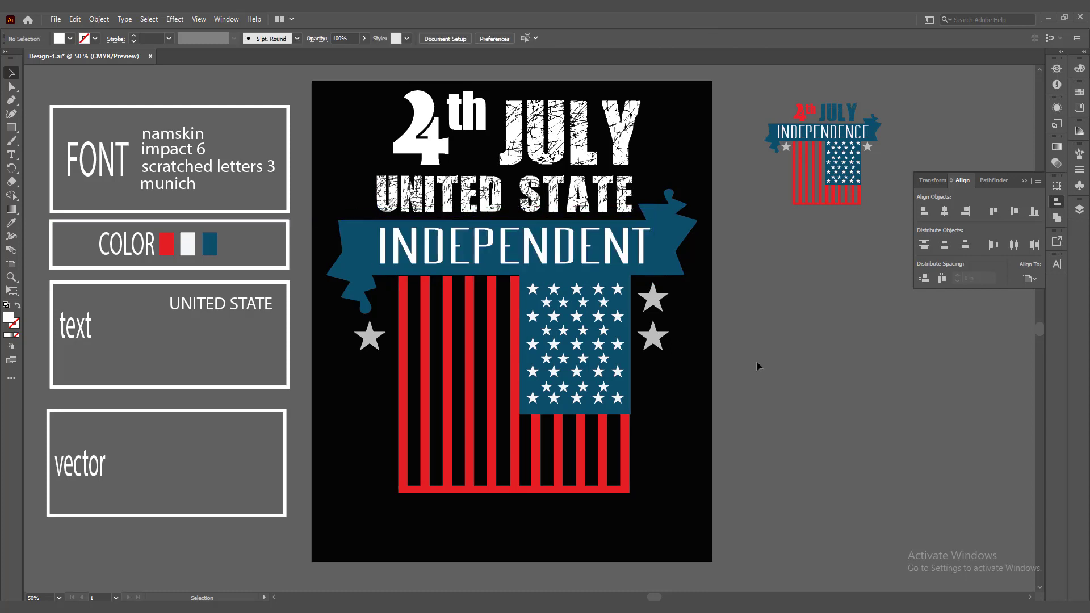
Recolor the 4 and th texts with the red from the color swatches
{"action": "left_click", "coordinate": [528, 253]}
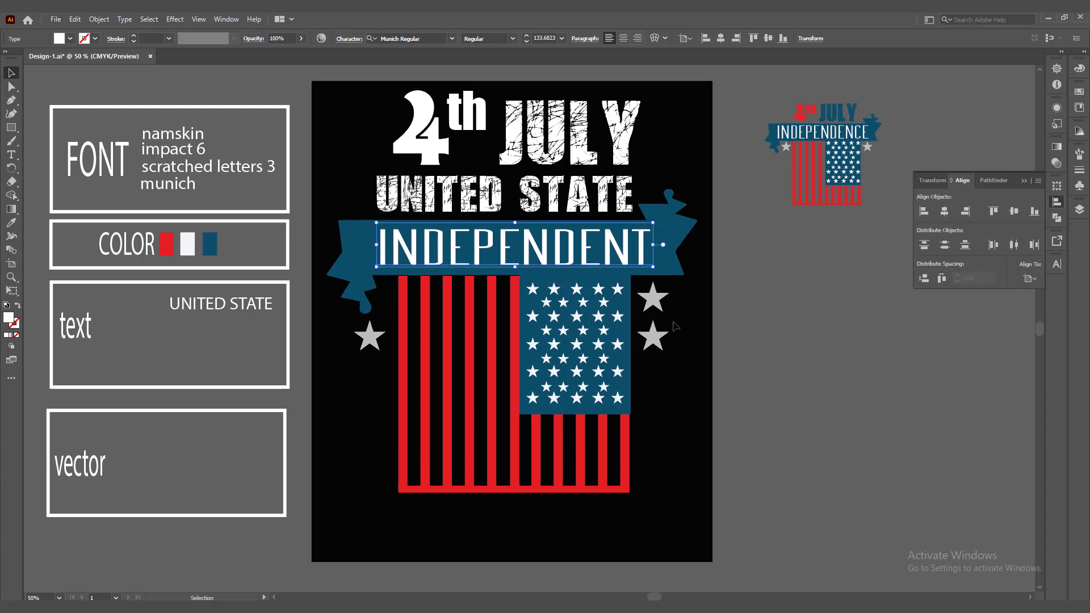
{"action": "left_click", "coordinate": [760, 361]}
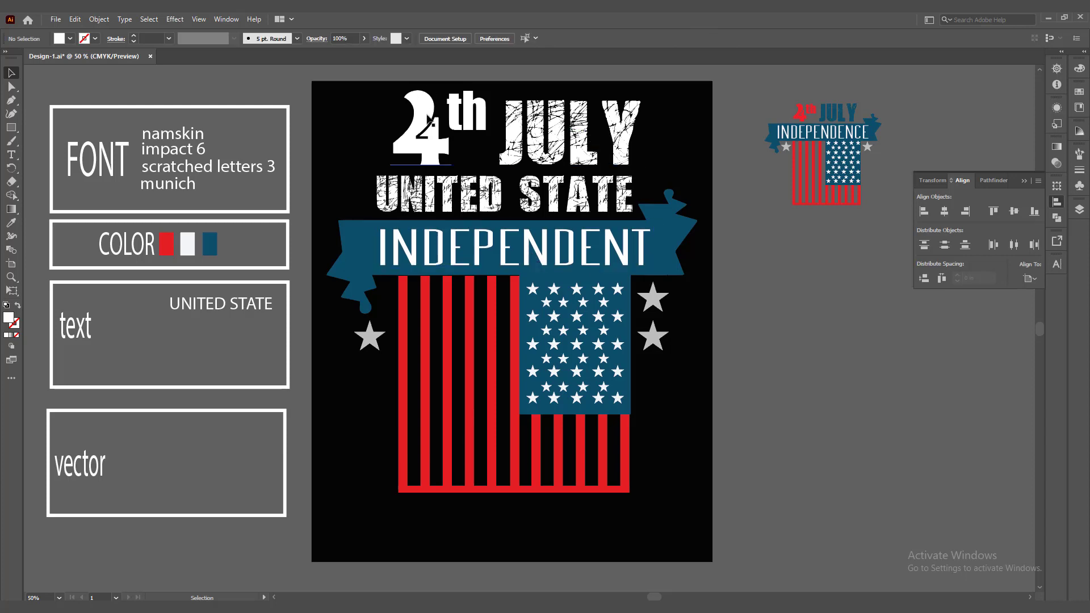
{"action": "left_click", "coordinate": [476, 144]}
{"action": "key", "text": "i"}
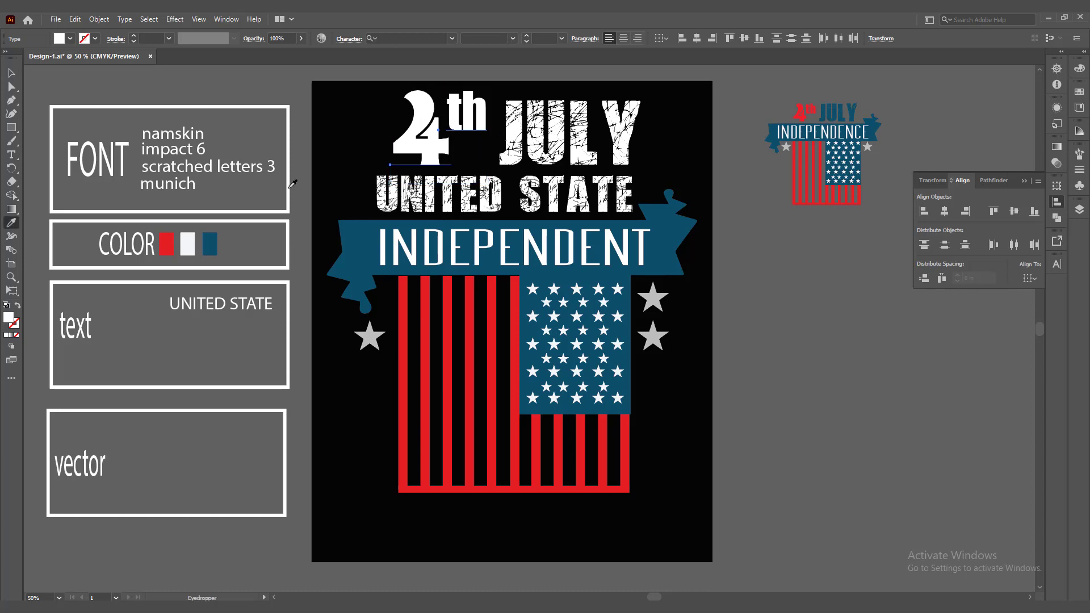
{"action": "left_click", "coordinate": [167, 244]}
{"action": "left_click", "coordinate": [12, 74]}
{"action": "left_click", "coordinate": [785, 356]}
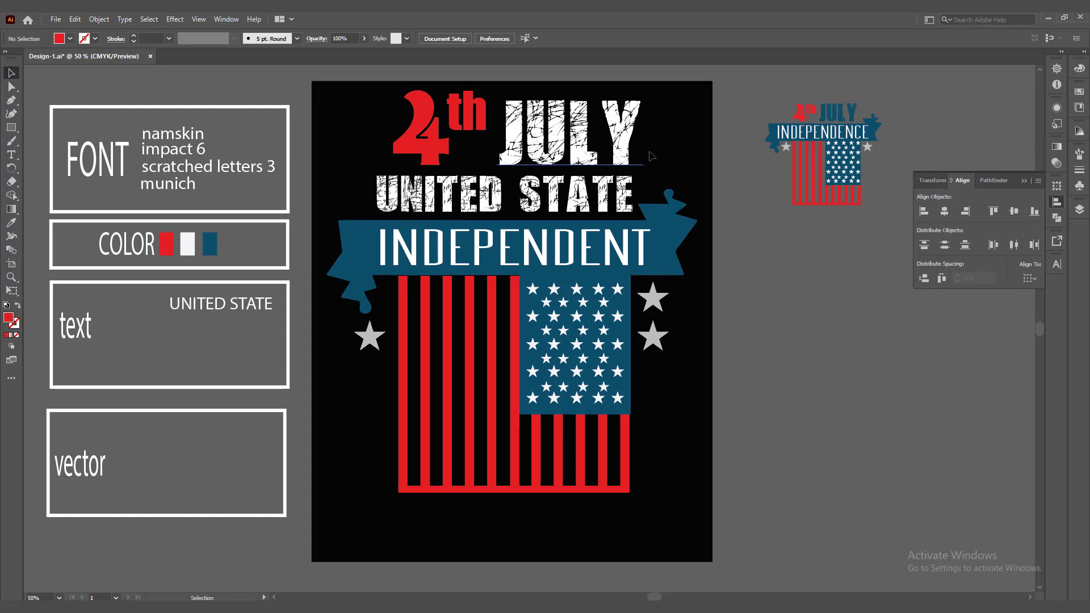
Recolor the JULY text with the ribbon's dark blue
{"action": "left_click", "coordinate": [507, 145]}
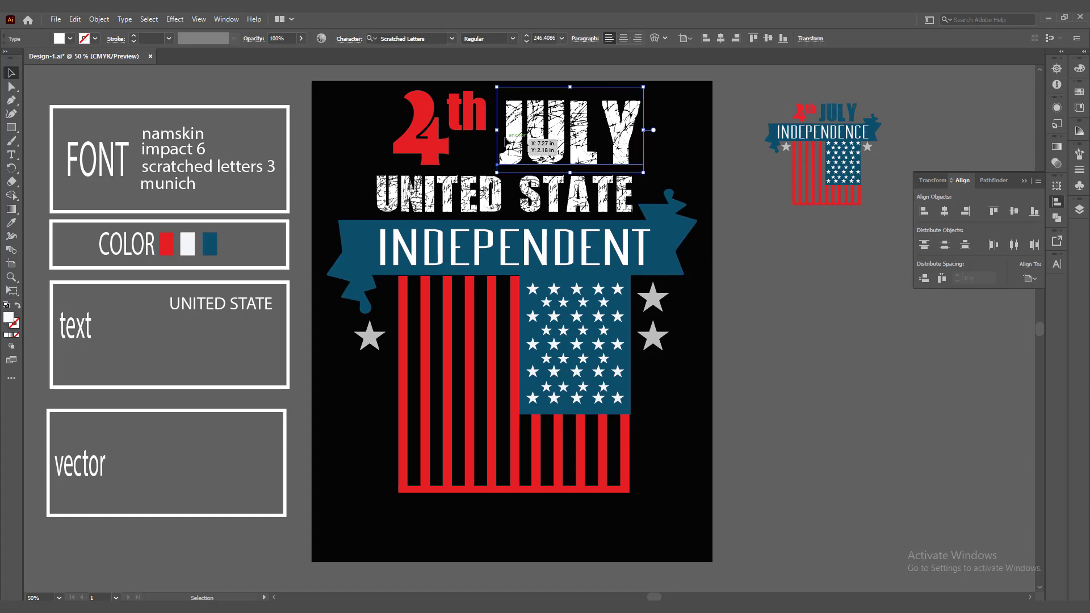
{"action": "key", "text": "i"}
{"action": "left_click", "coordinate": [659, 239]}
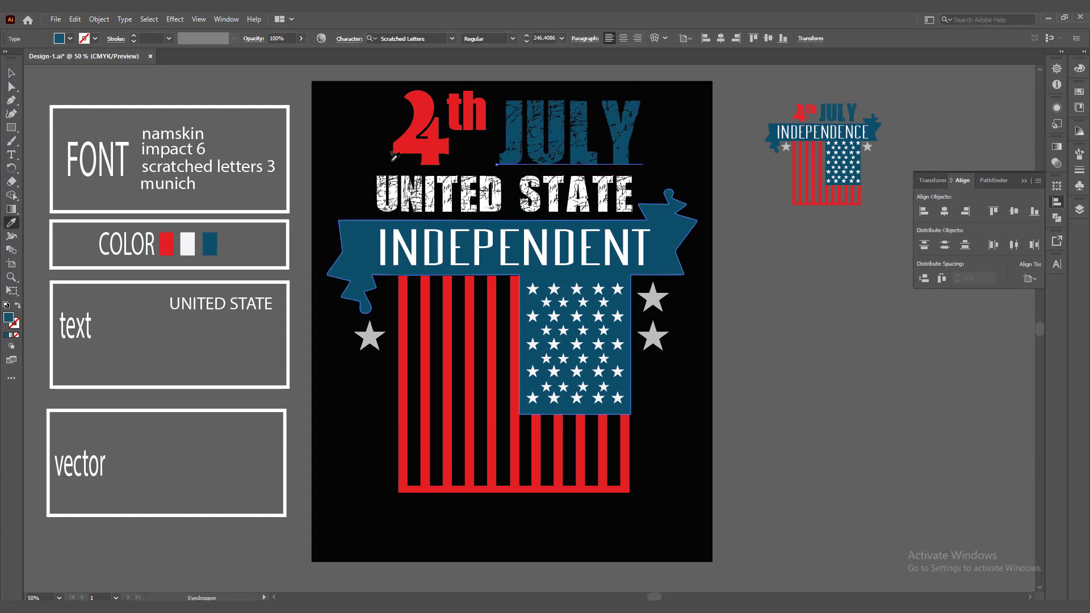
{"action": "key", "text": "v"}
{"action": "left_click", "coordinate": [792, 417]}
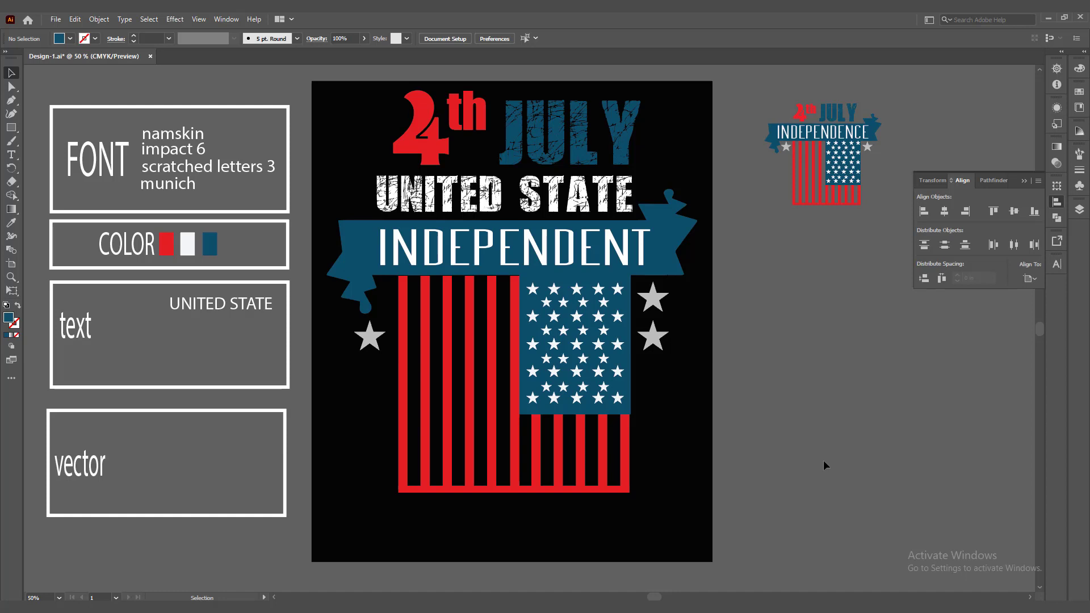
{"action": "scroll", "coordinate": [824, 461], "scroll_direction": "up", "scroll_amount": 1}
{"action": "scroll", "coordinate": [824, 461], "scroll_direction": "down", "scroll_amount": 1}
{"action": "left_click_drag", "start_coordinate": [337, 85], "coordinate": [710, 501]}
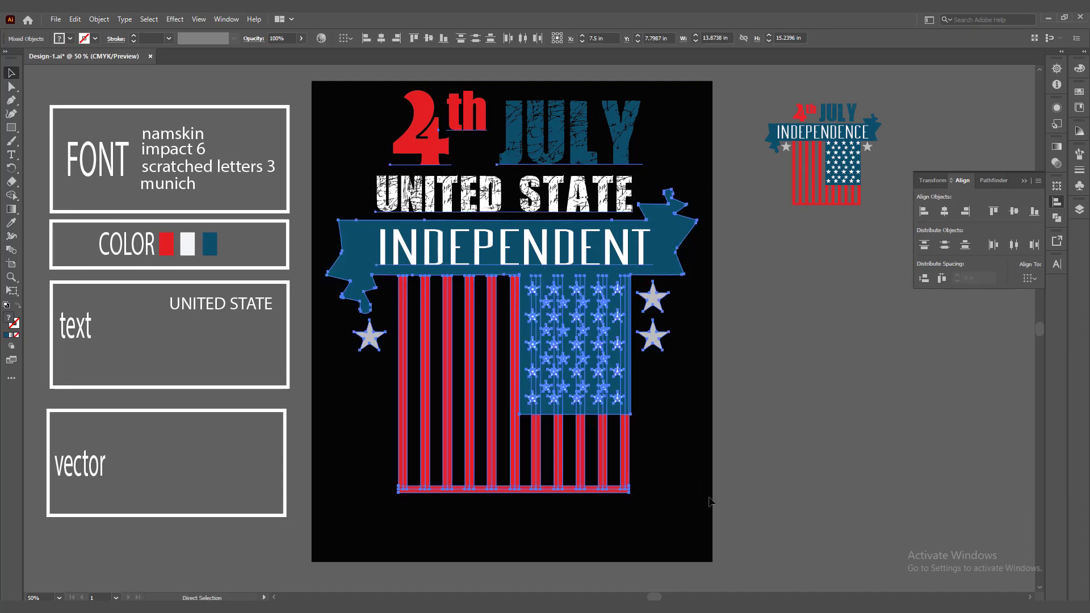
{"action": "key", "text": "v"}
{"action": "left_click", "coordinate": [741, 401]}
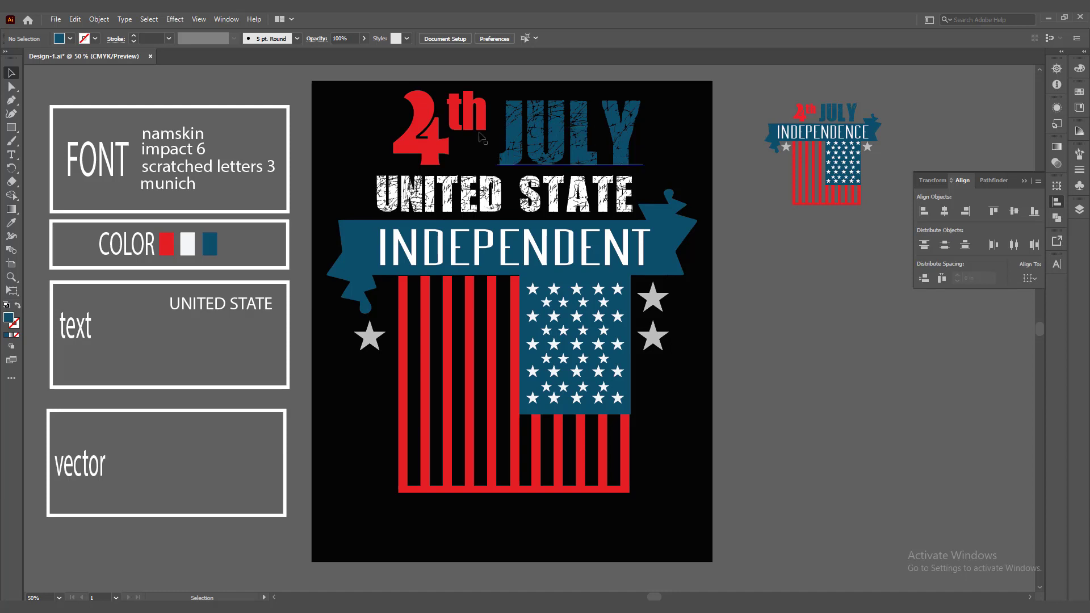
{"action": "left_click", "coordinate": [436, 151]}
{"action": "left_click", "coordinate": [457, 122]}
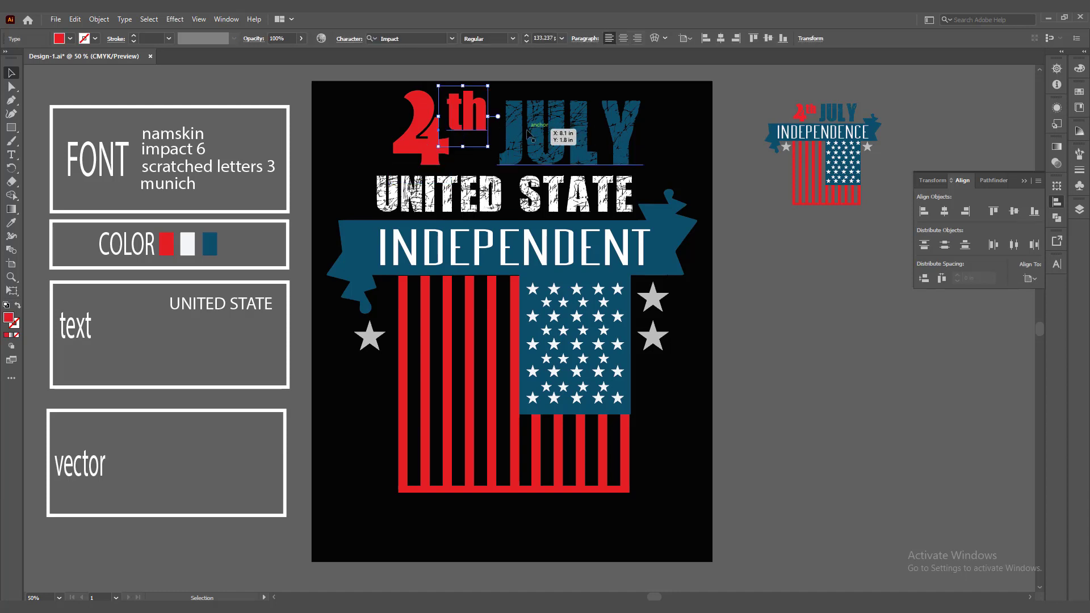
{"action": "left_click", "coordinate": [536, 142]}
{"action": "left_click", "coordinate": [568, 204]}
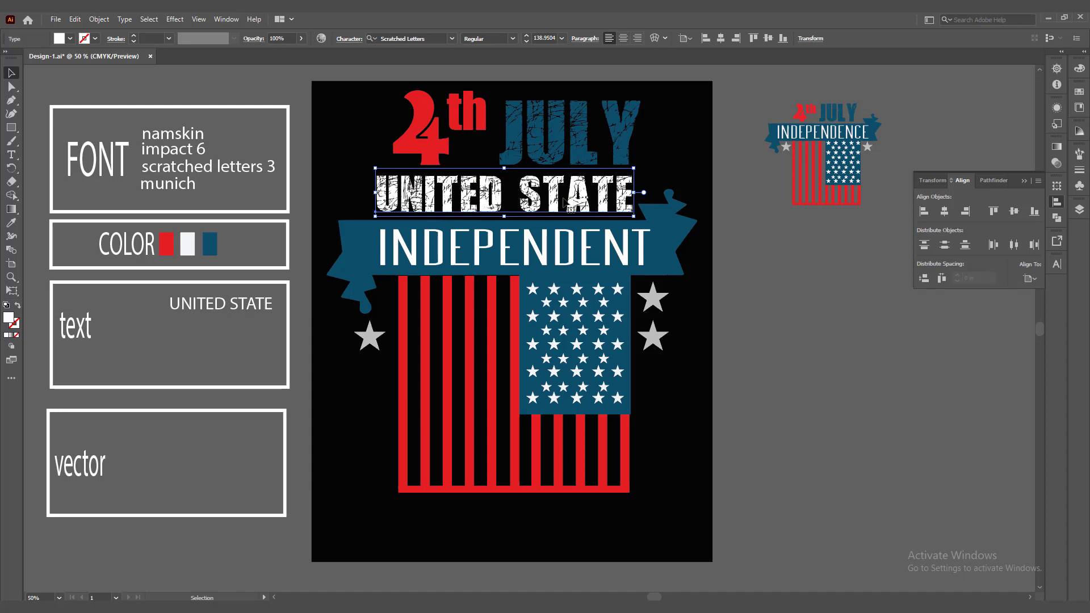
{"action": "left_click", "coordinate": [539, 250]}
{"action": "left_click", "coordinate": [551, 159]}
{"action": "left_click", "coordinate": [442, 124]}
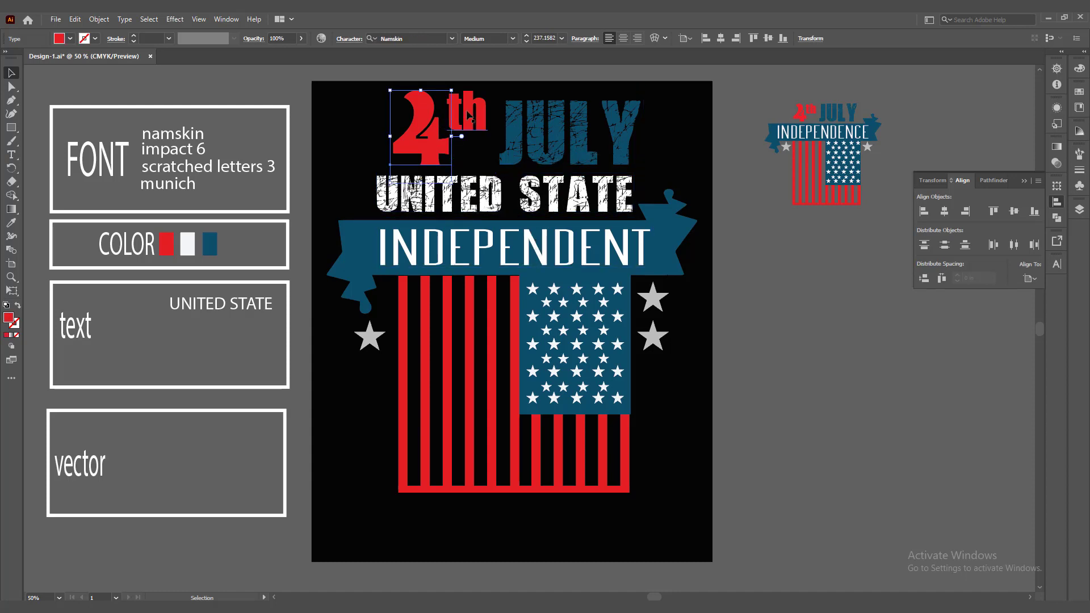
{"action": "left_click", "coordinate": [579, 136]}
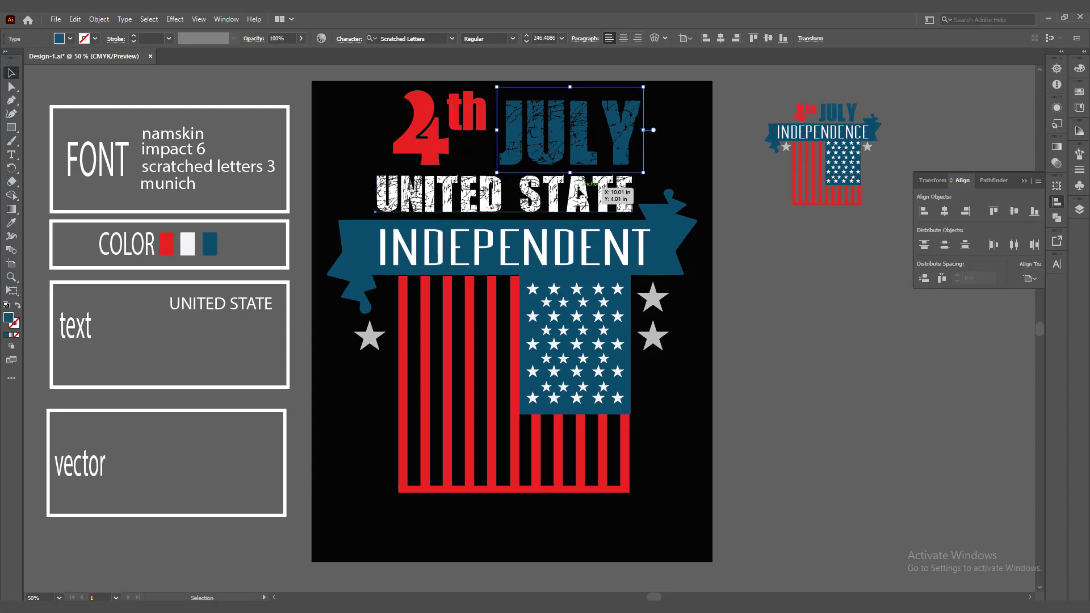
{"action": "left_click", "coordinate": [581, 194]}
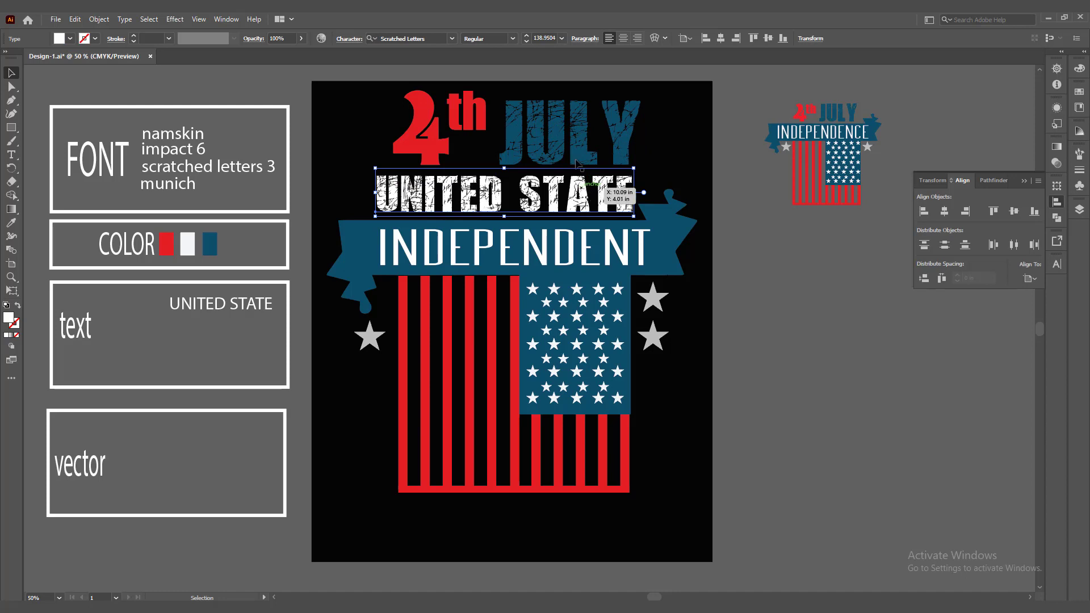
{"action": "left_click", "coordinate": [575, 134]}
{"action": "left_click", "coordinate": [454, 113]}
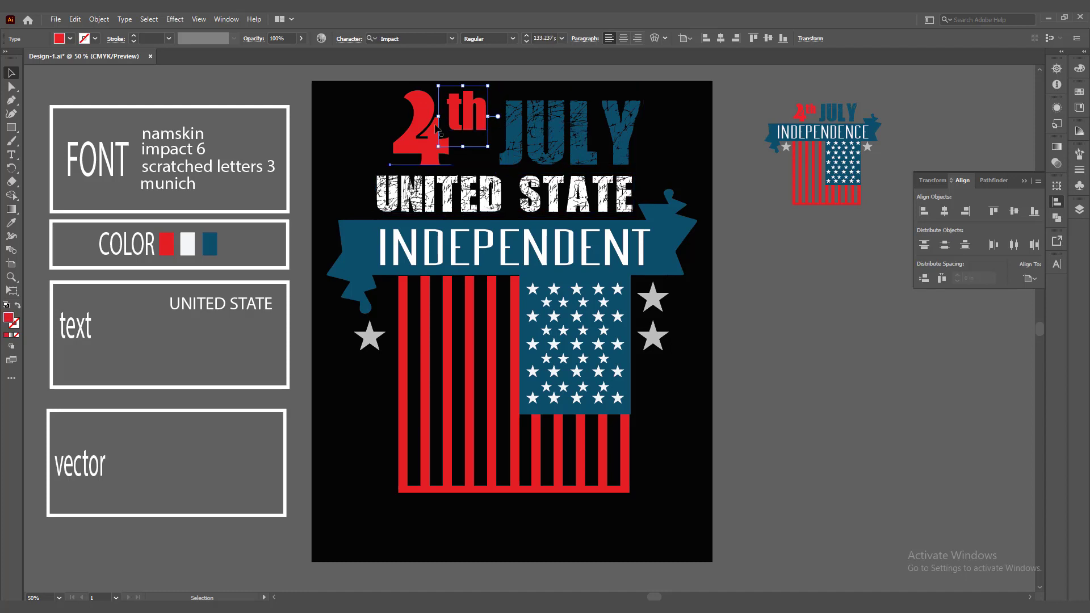
{"action": "left_click", "coordinate": [609, 137]}
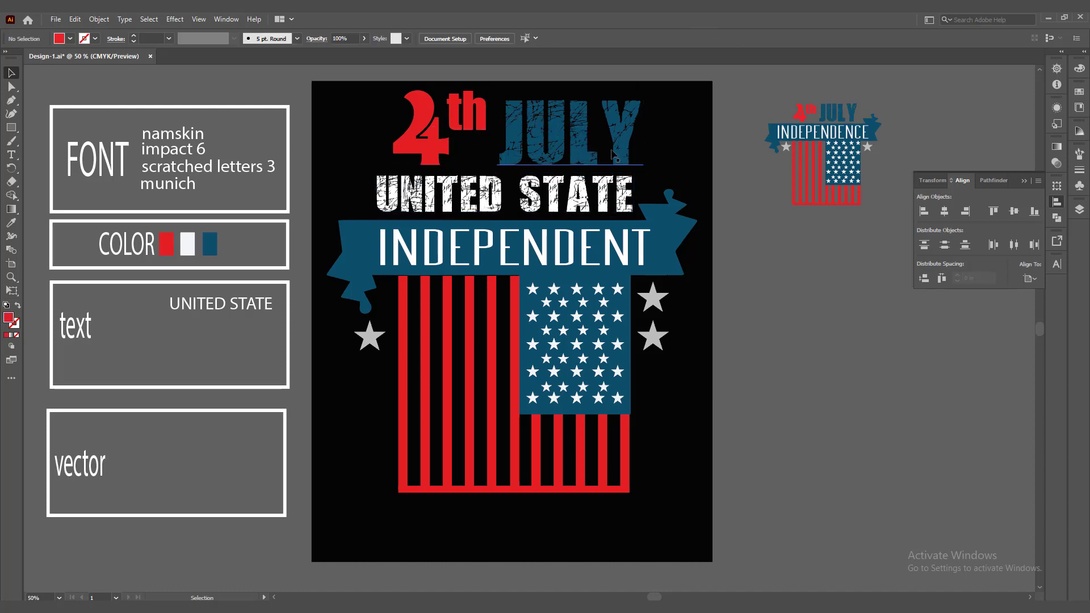
Convert the 4, th, JULY and UNITED STATE texts to outlines
{"action": "left_click_drag", "start_coordinate": [359, 106], "coordinate": [622, 196]}
{"action": "right_click", "coordinate": [622, 196]}
{"action": "left_click", "coordinate": [669, 310]}
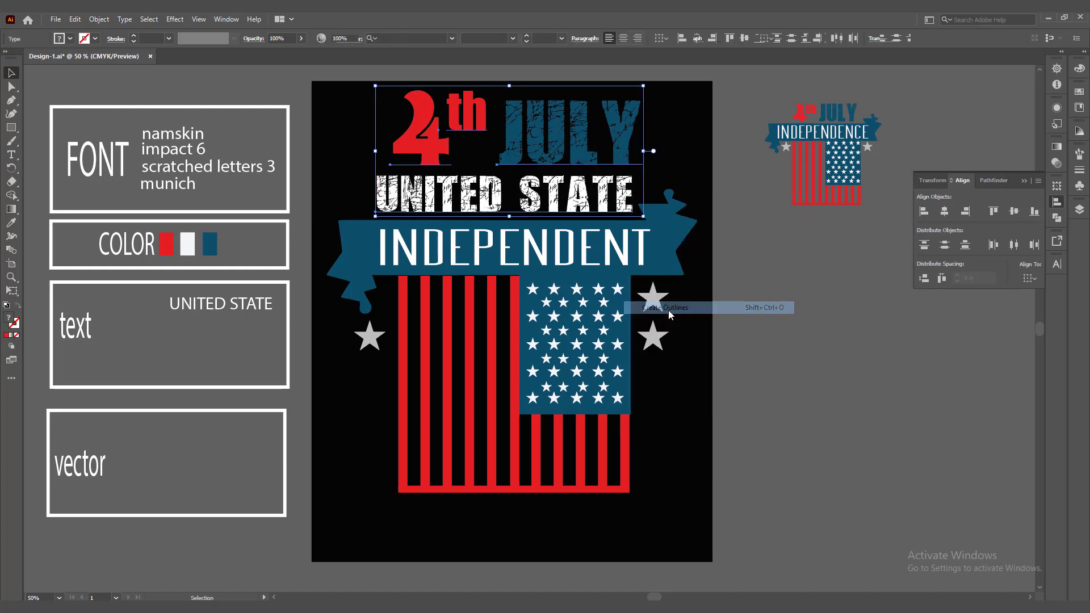
{"action": "left_click", "coordinate": [763, 307]}
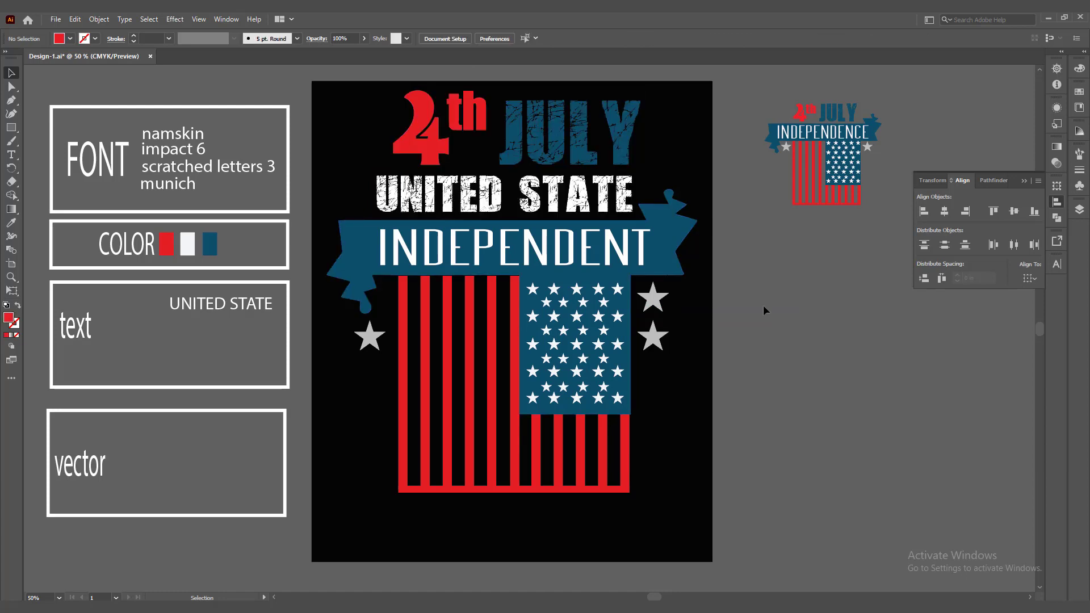
Convert the INDEPENDENT text on the ribbon to outlines
{"action": "left_click", "coordinate": [622, 259]}
{"action": "right_click", "coordinate": [621, 259]}
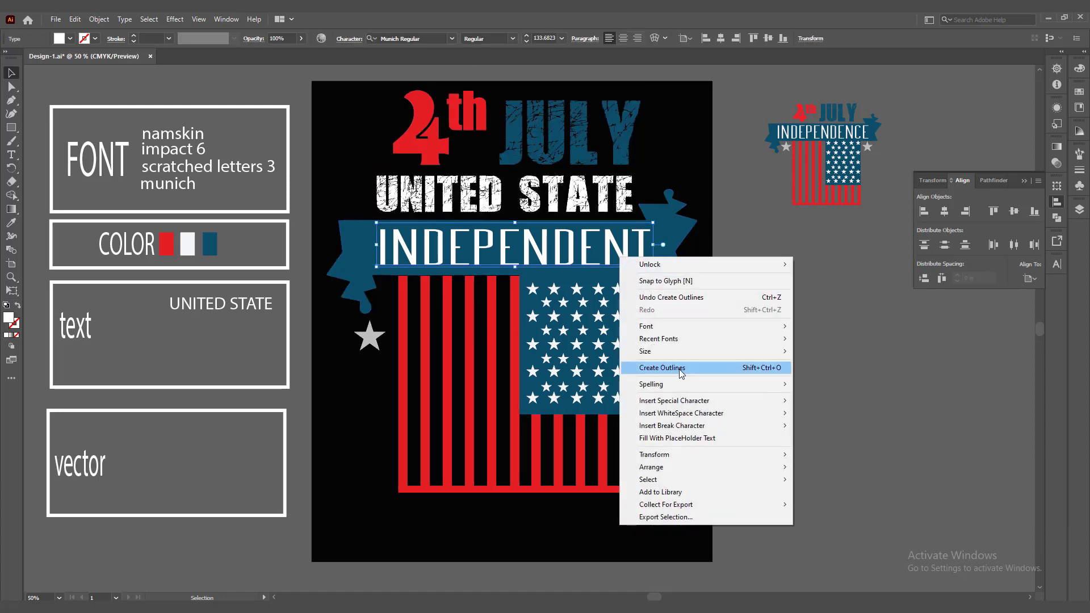
{"action": "left_click", "coordinate": [681, 369]}
{"action": "left_click", "coordinate": [745, 363]}
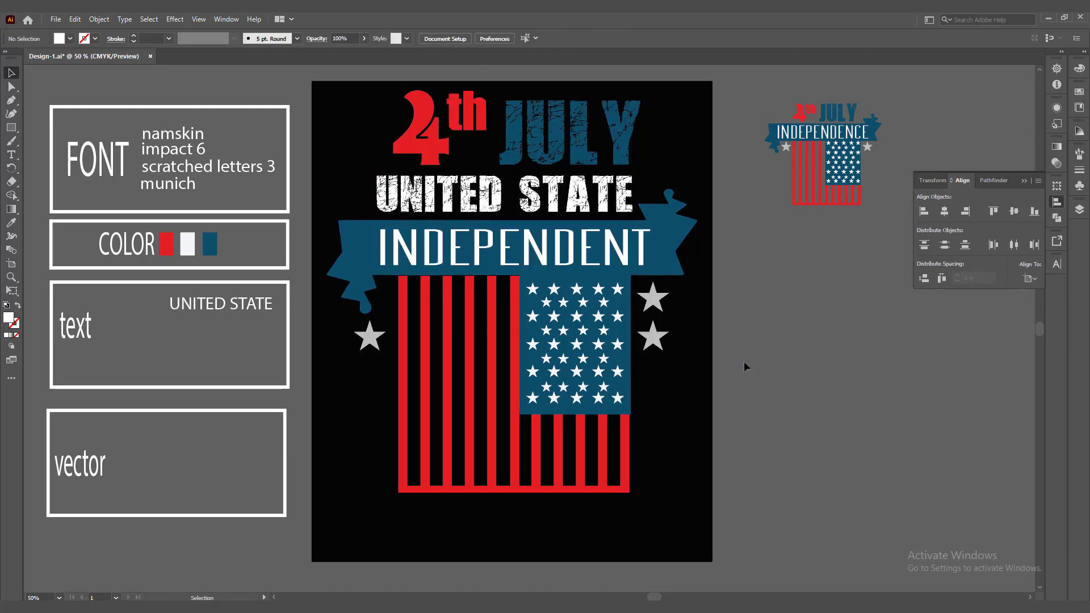
Group the whole T-shirt design and move it slightly down on the black artboard
{"action": "scroll", "coordinate": [744, 364], "scroll_direction": "down", "scroll_amount": 1}
{"action": "scroll", "coordinate": [744, 363], "scroll_direction": "up", "scroll_amount": 1}
{"action": "left_click_drag", "start_coordinate": [327, 81], "coordinate": [710, 518]}
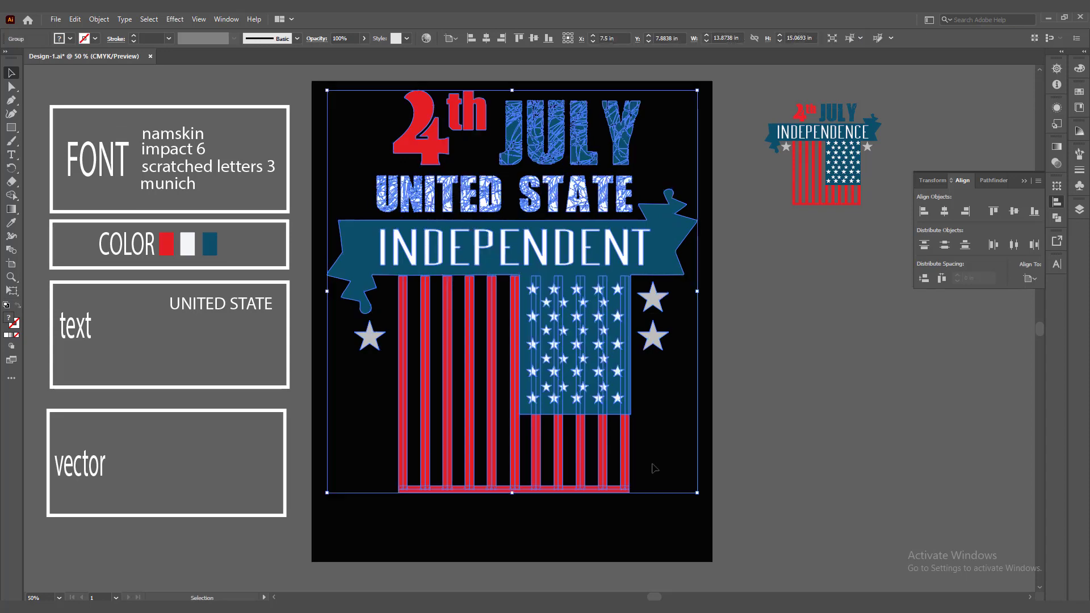
{"action": "left_click_drag", "start_coordinate": [619, 341], "coordinate": [620, 361]}
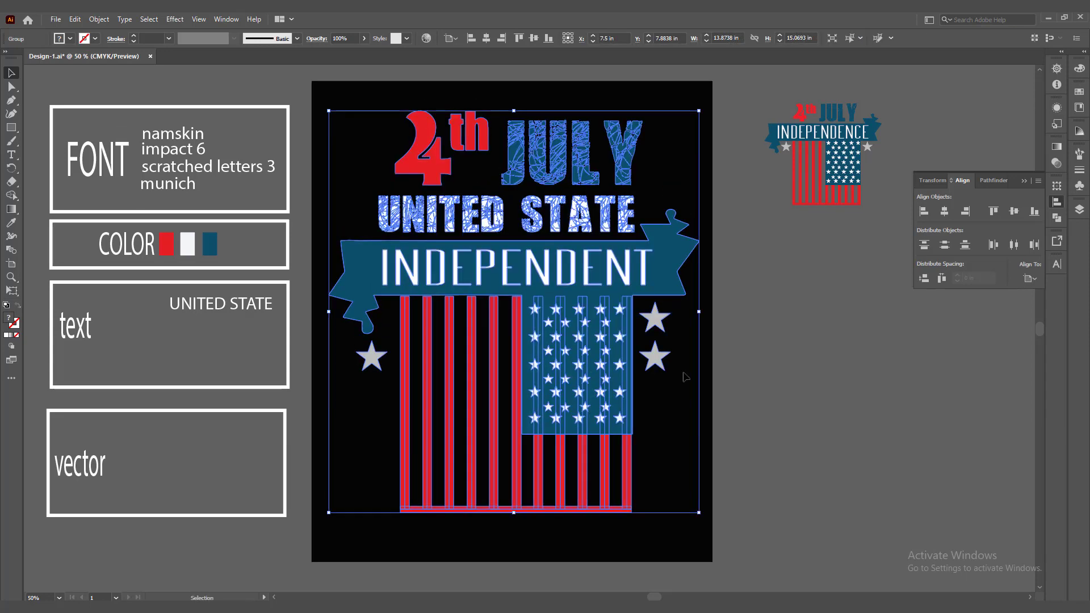
{"action": "left_click", "coordinate": [747, 380]}
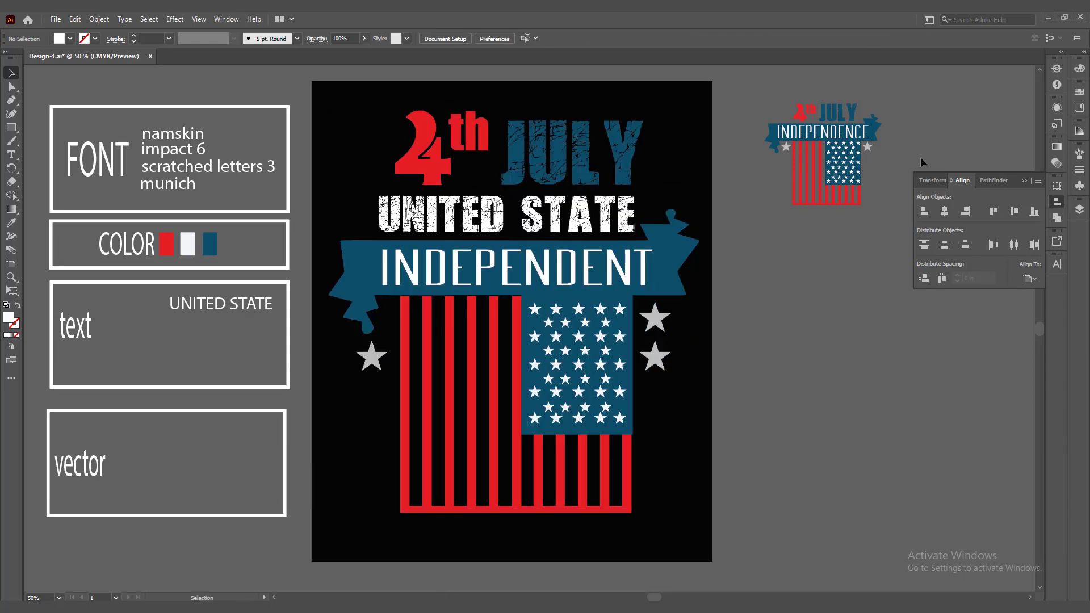
Switch to Photoshop with the T-shirt mockup 182.psd and locate its Change T-Shirt Color layer
{"action": "left_click", "coordinate": [1049, 18]}
{"action": "double_click", "coordinate": [580, 145]}
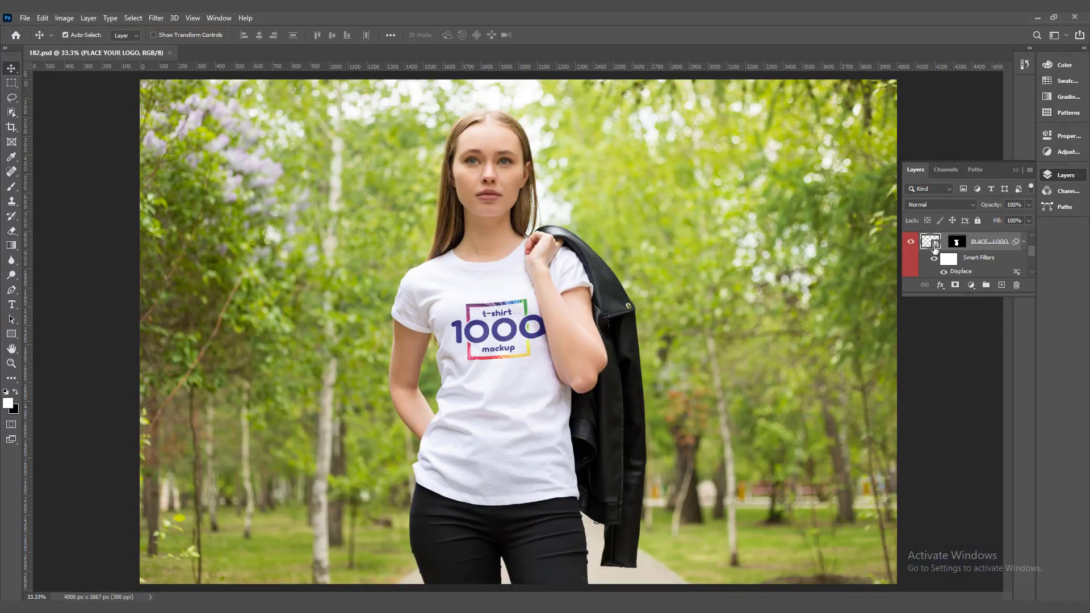
{"action": "scroll", "coordinate": [937, 246], "scroll_direction": "down", "scroll_amount": 1}
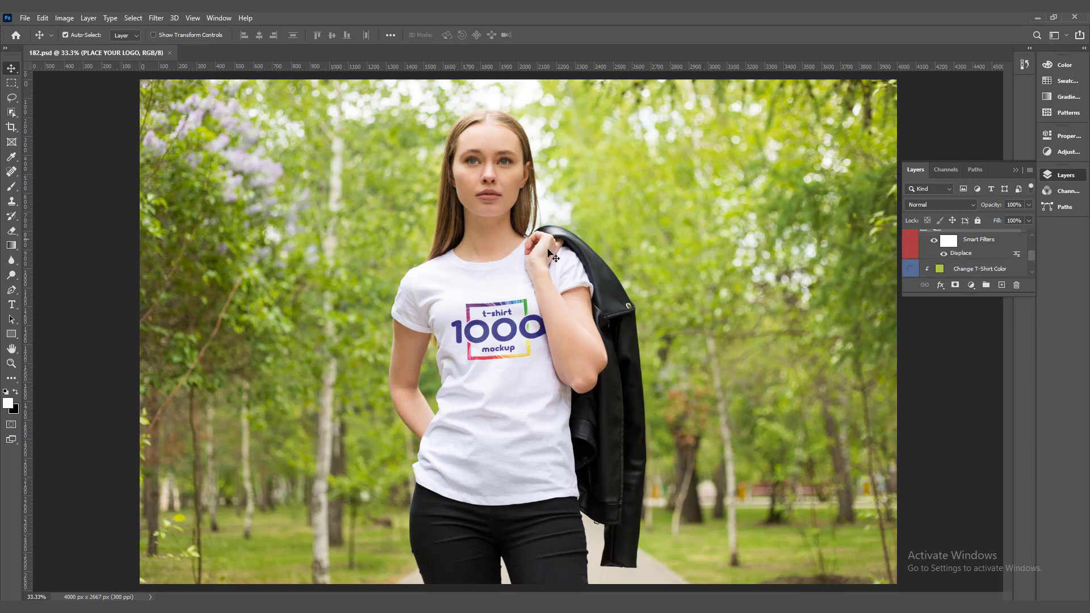
{"action": "scroll", "coordinate": [943, 238], "scroll_direction": "down", "scroll_amount": 1}
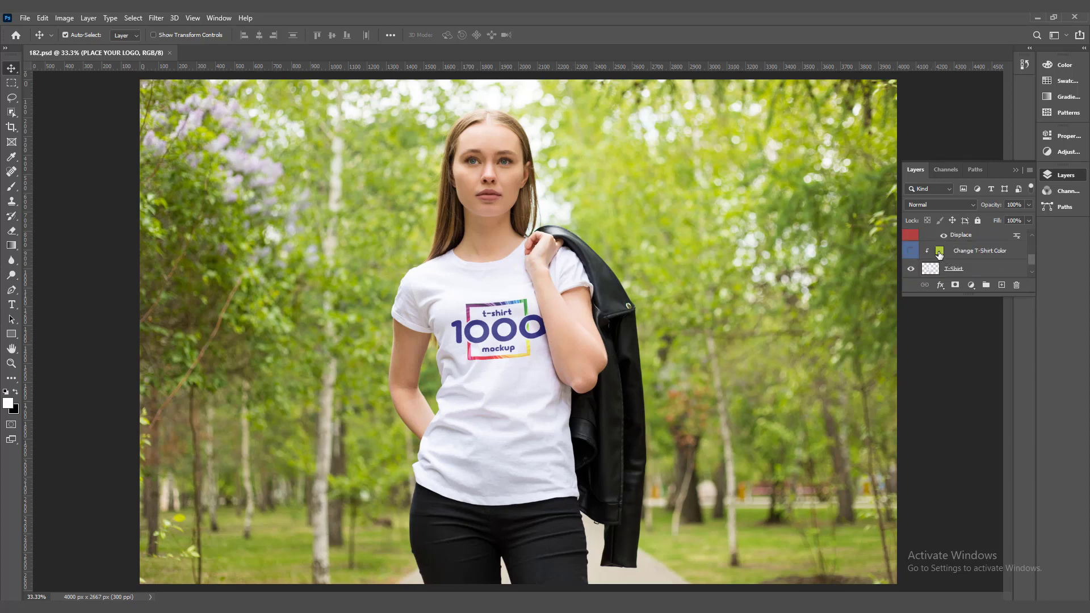
Show the Change T-Shirt Color layer and set its fill to near-black, about #202020
{"action": "double_click", "coordinate": [940, 250]}
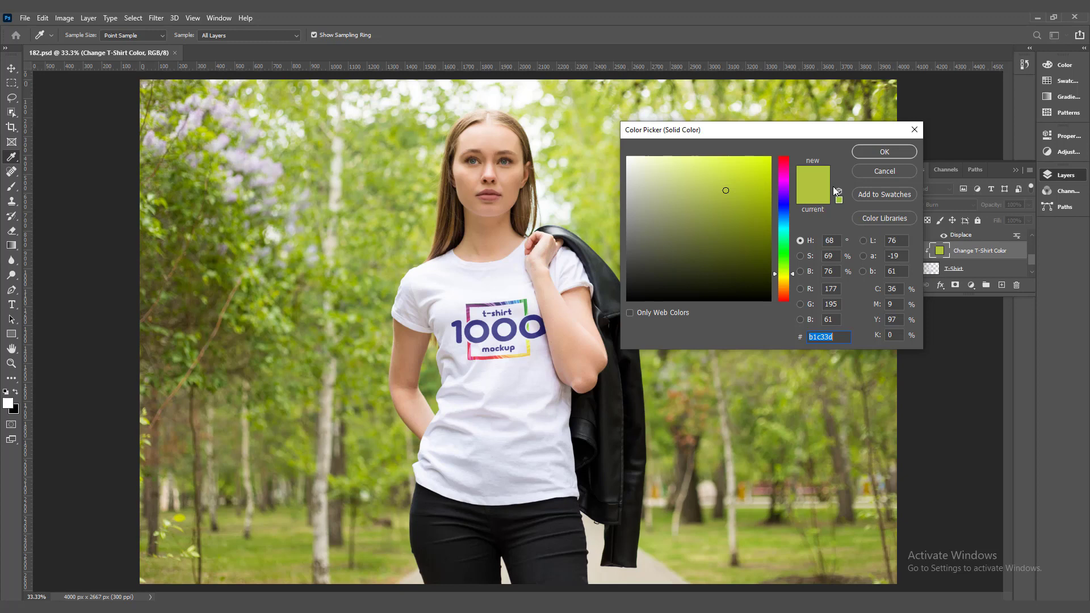
{"action": "left_click", "coordinate": [915, 129]}
{"action": "left_click", "coordinate": [909, 252]}
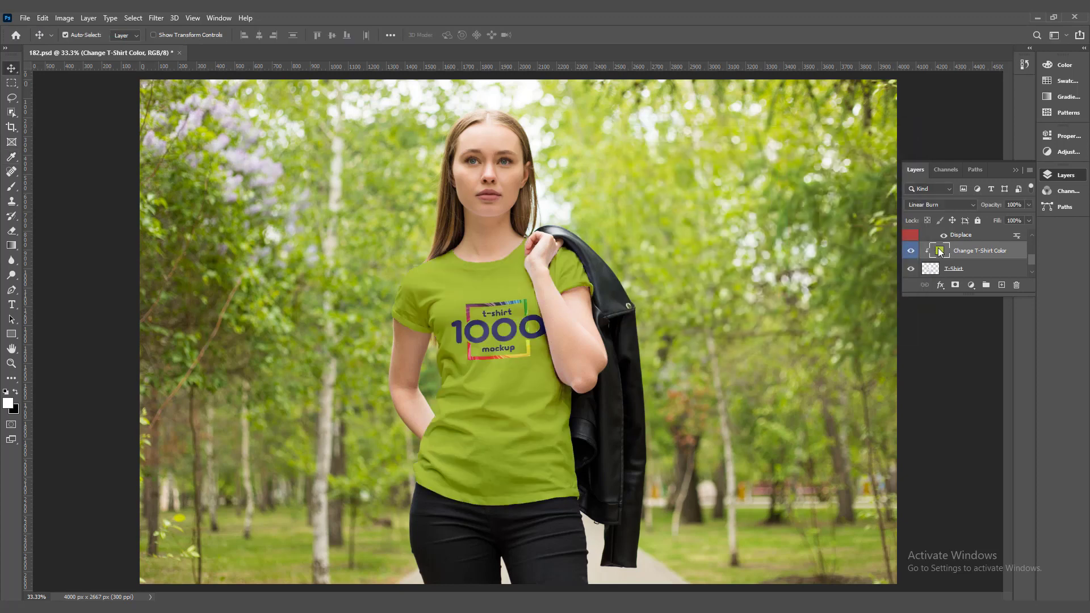
{"action": "double_click", "coordinate": [940, 251]}
{"action": "left_click_drag", "start_coordinate": [631, 279], "coordinate": [623, 280]}
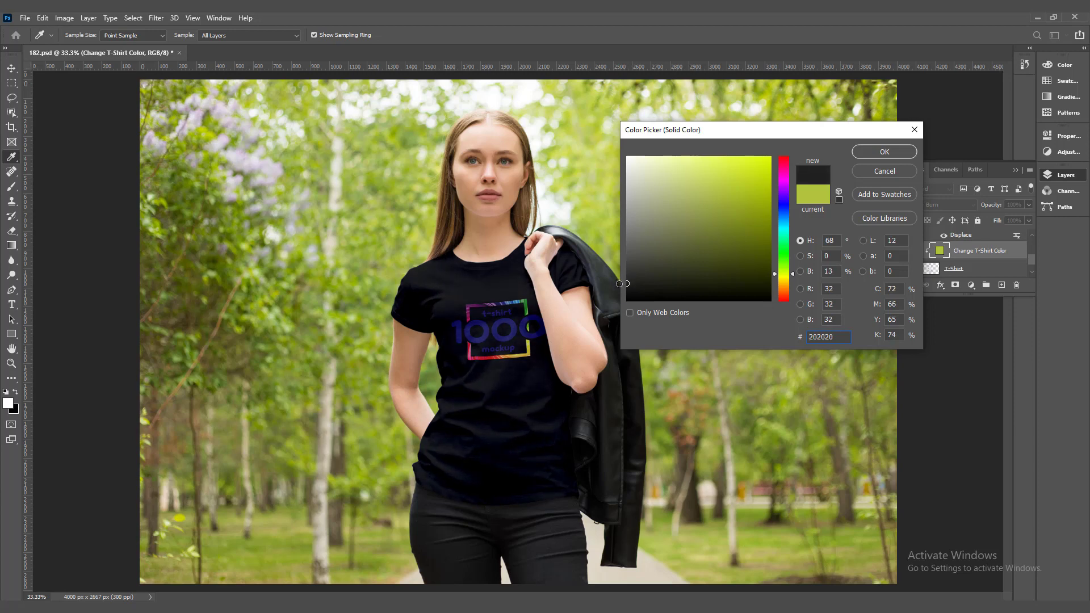
{"action": "left_click_drag", "start_coordinate": [620, 283], "coordinate": [618, 282]}
{"action": "left_click", "coordinate": [892, 152]}
Open the contents of the PLACE YOUR LOGO smart object for editing
{"action": "scroll", "coordinate": [939, 261], "scroll_direction": "up", "scroll_amount": 3}
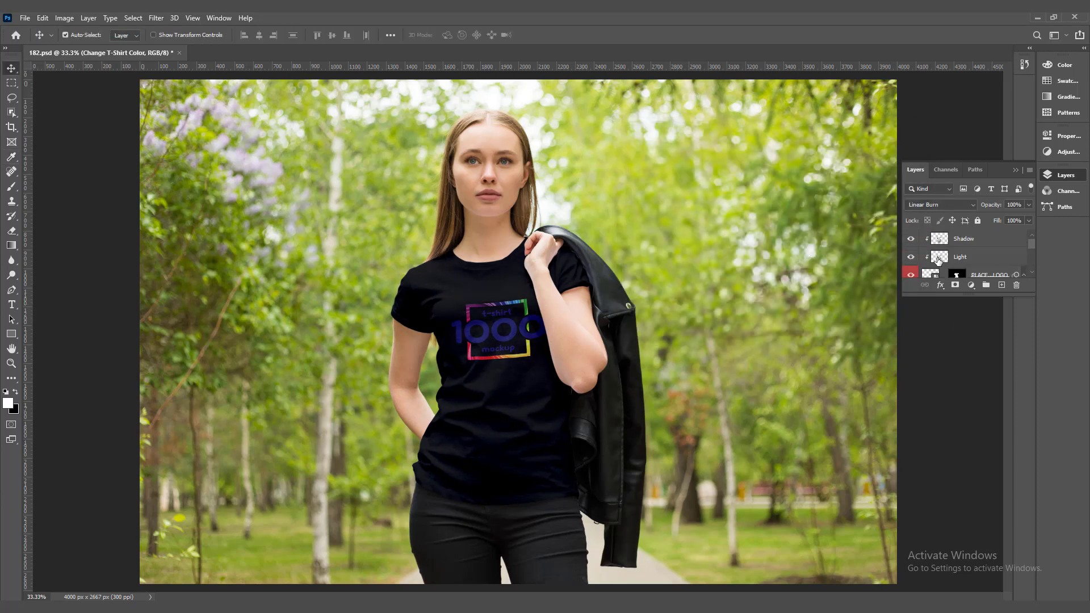
{"action": "scroll", "coordinate": [939, 260], "scroll_direction": "down", "scroll_amount": 2}
{"action": "left_click", "coordinate": [938, 260]}
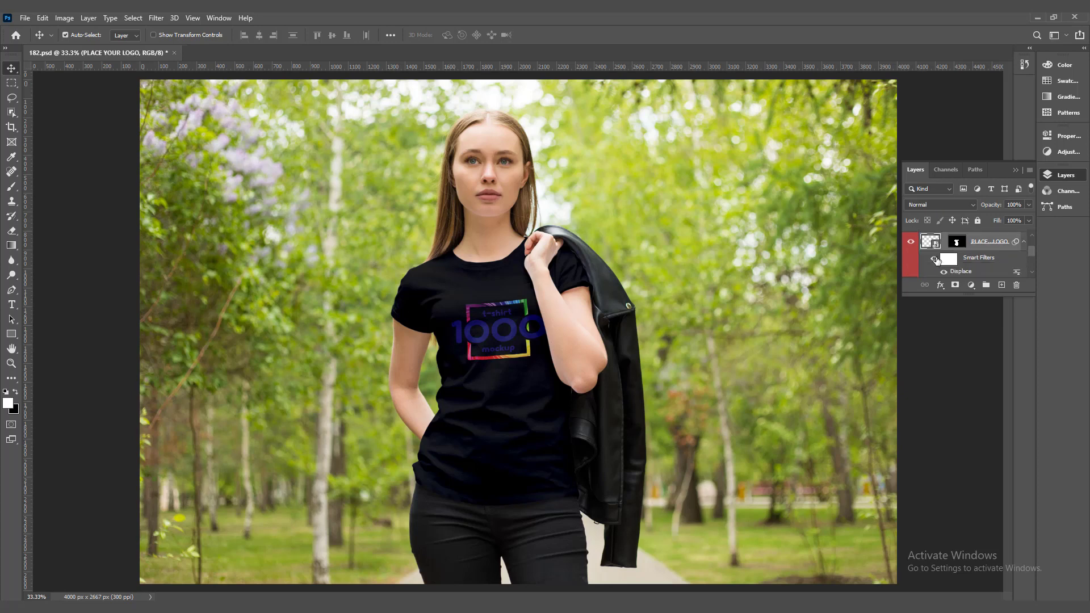
{"action": "double_click", "coordinate": [935, 245]}
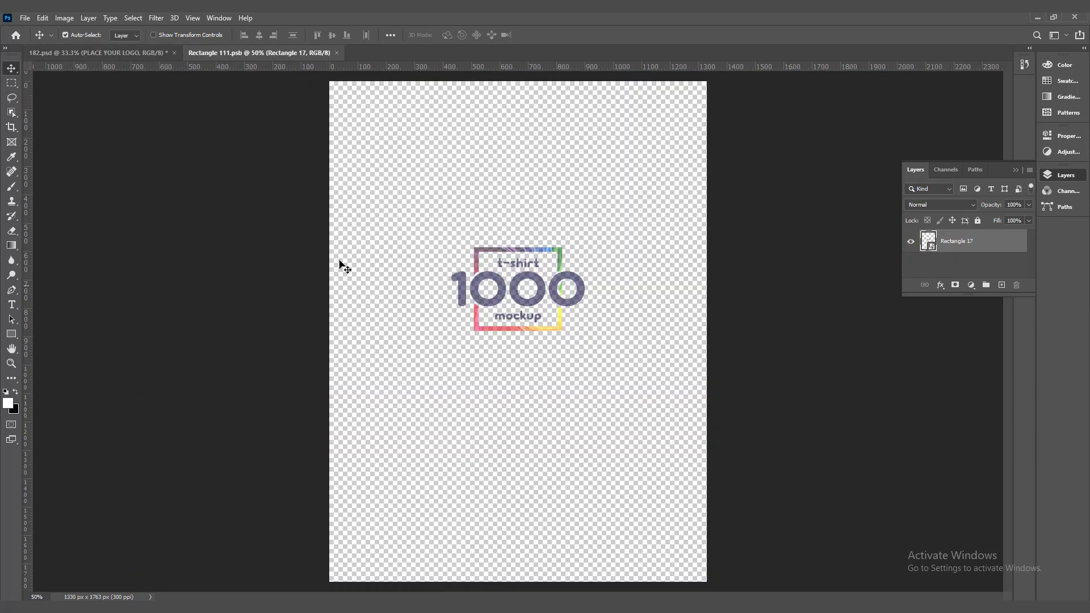
Place two vertical and two horizontal guides along the edges of the 1000 t-shirt mockup logo
{"action": "left_click_drag", "start_coordinate": [26, 249], "coordinate": [449, 277]}
{"action": "left_click_drag", "start_coordinate": [505, 67], "coordinate": [529, 247]}
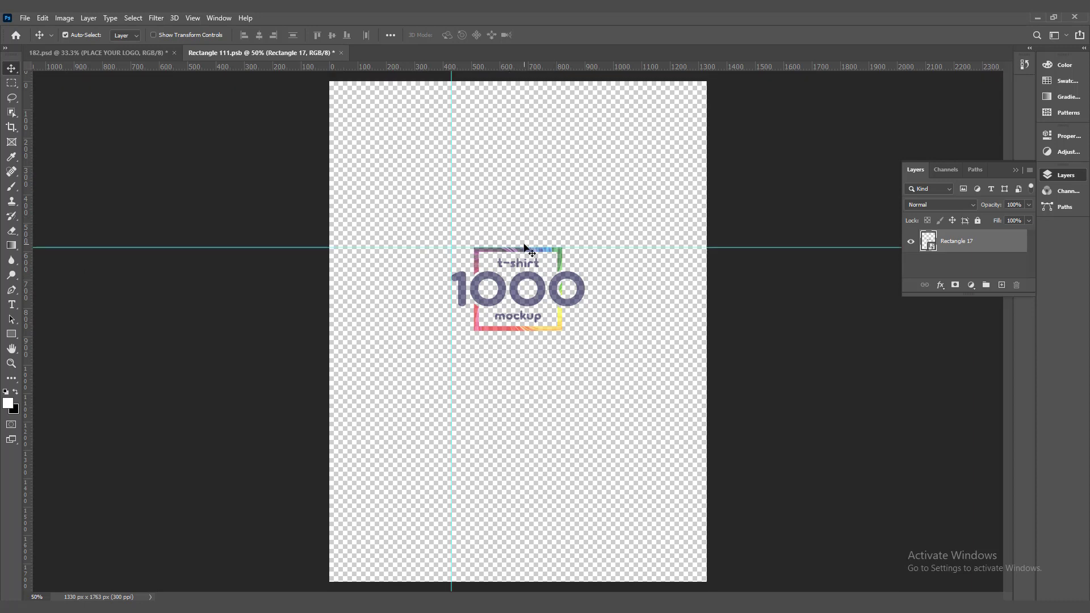
{"action": "left_click_drag", "start_coordinate": [26, 244], "coordinate": [585, 280]}
{"action": "left_click_drag", "start_coordinate": [493, 82], "coordinate": [548, 331]}
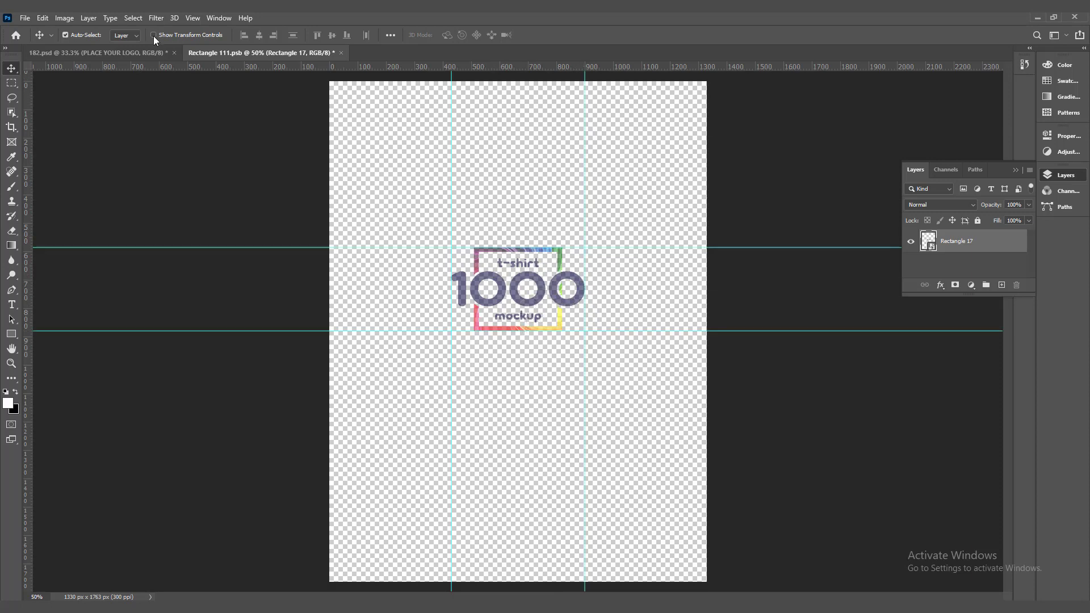
{"action": "left_click", "coordinate": [125, 53]}
{"action": "left_click", "coordinate": [294, 50]}
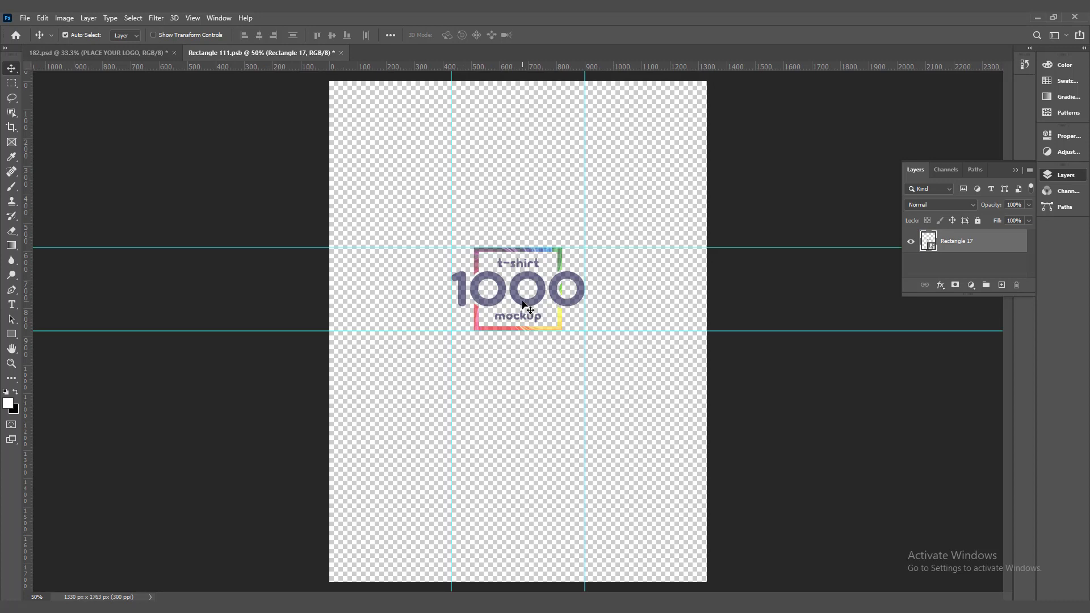
Move the 1000 t-shirt mockup logo off the canvas and paste the grouped 4th July design from Illustrator into Photoshop as pixels
{"action": "left_click_drag", "start_coordinate": [523, 305], "coordinate": [803, 462]}
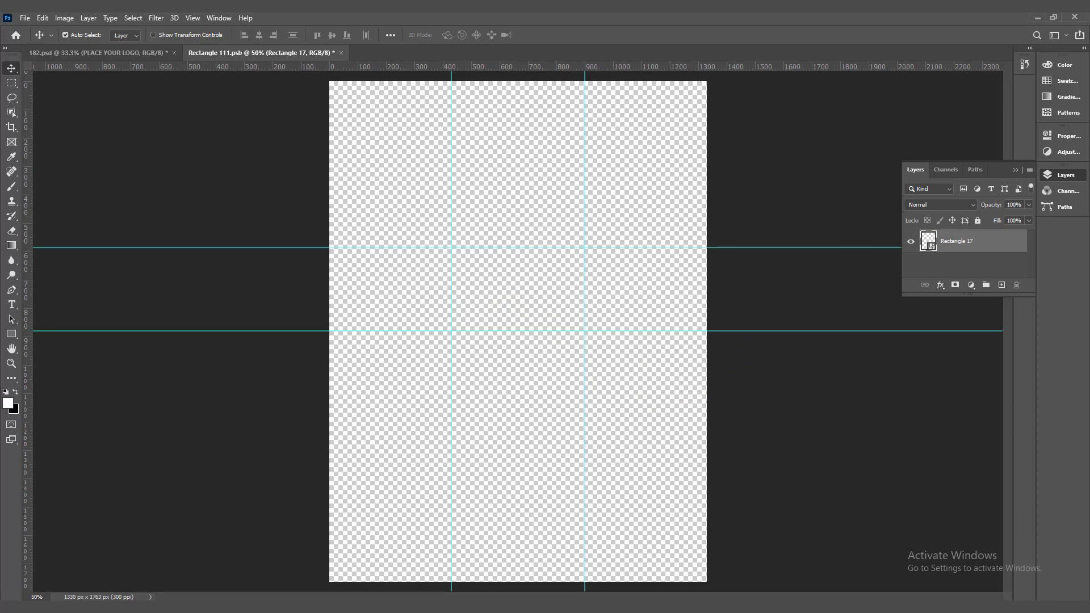
{"action": "key", "text": "alt+Tab"}
{"action": "left_click", "coordinate": [448, 328]}
{"action": "key", "text": "a"}
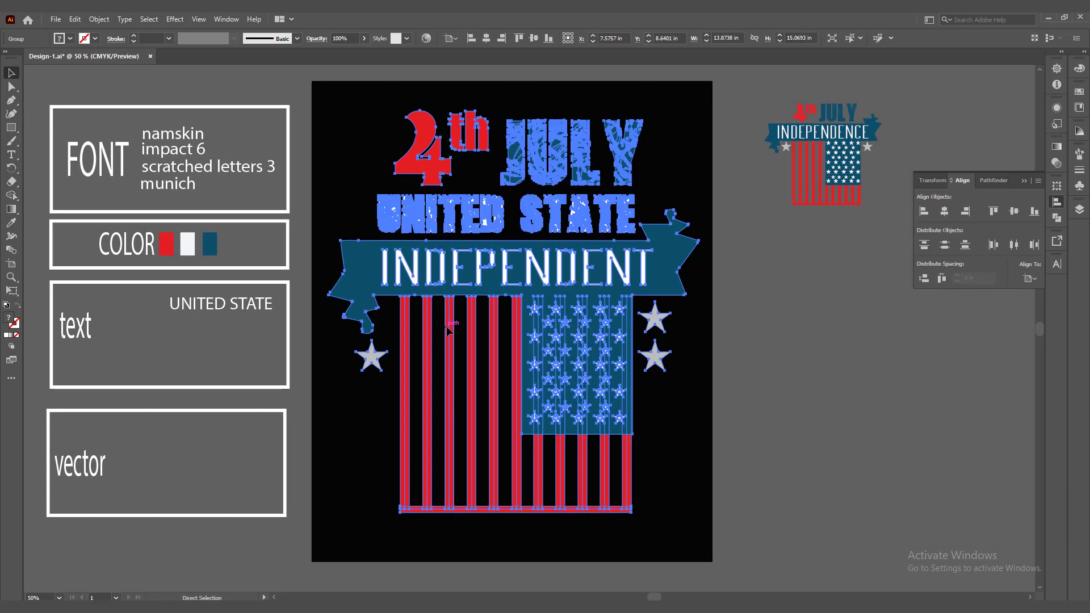
{"action": "key", "text": "v"}
{"action": "key", "text": "alt+Tab"}
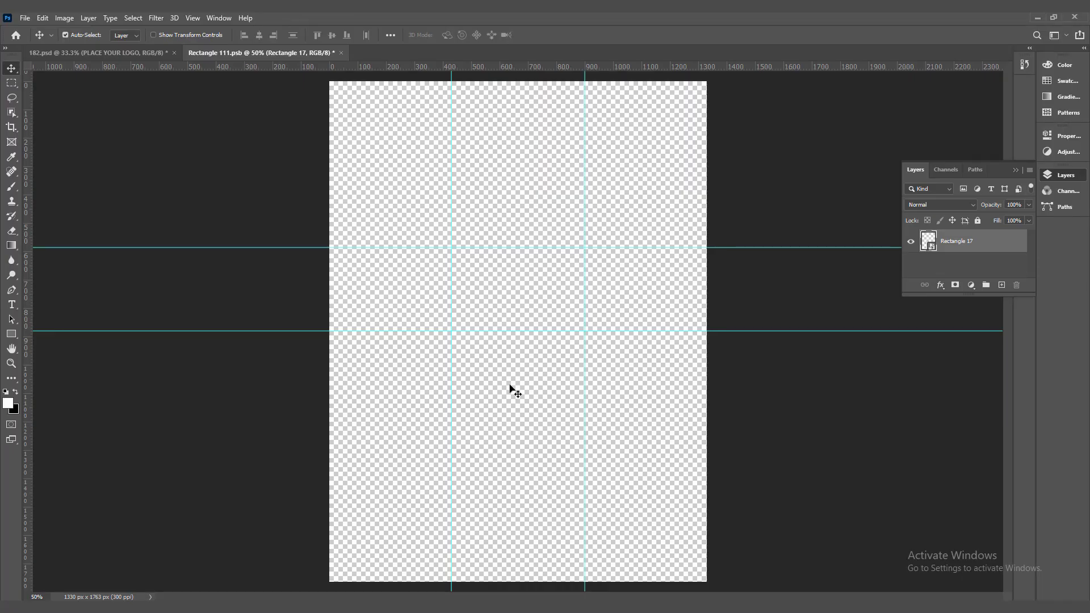
{"action": "key", "text": "ctrl+v"}
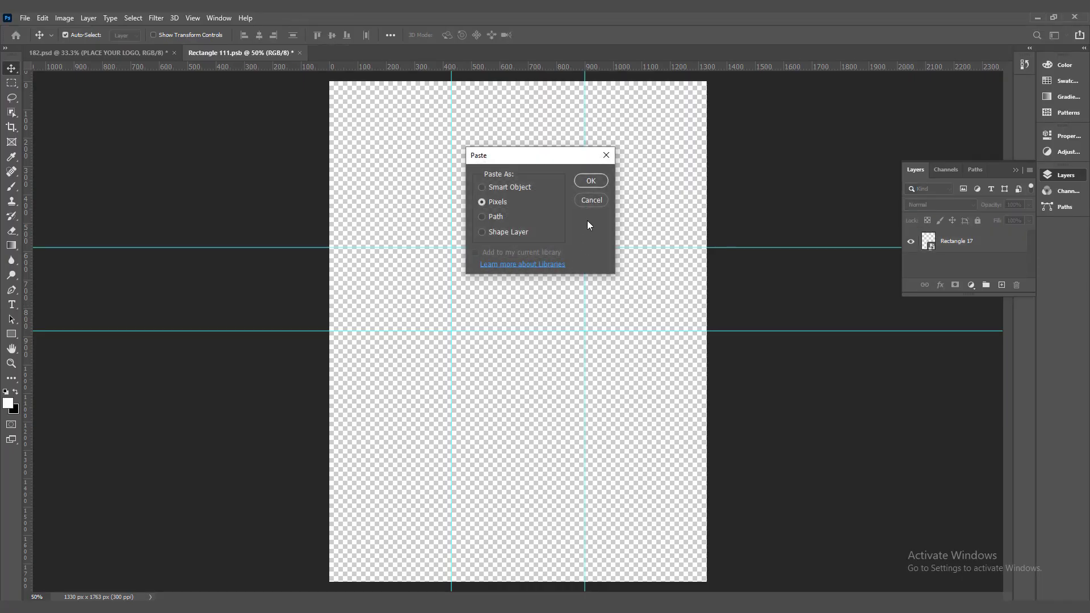
{"action": "left_click", "coordinate": [589, 182]}
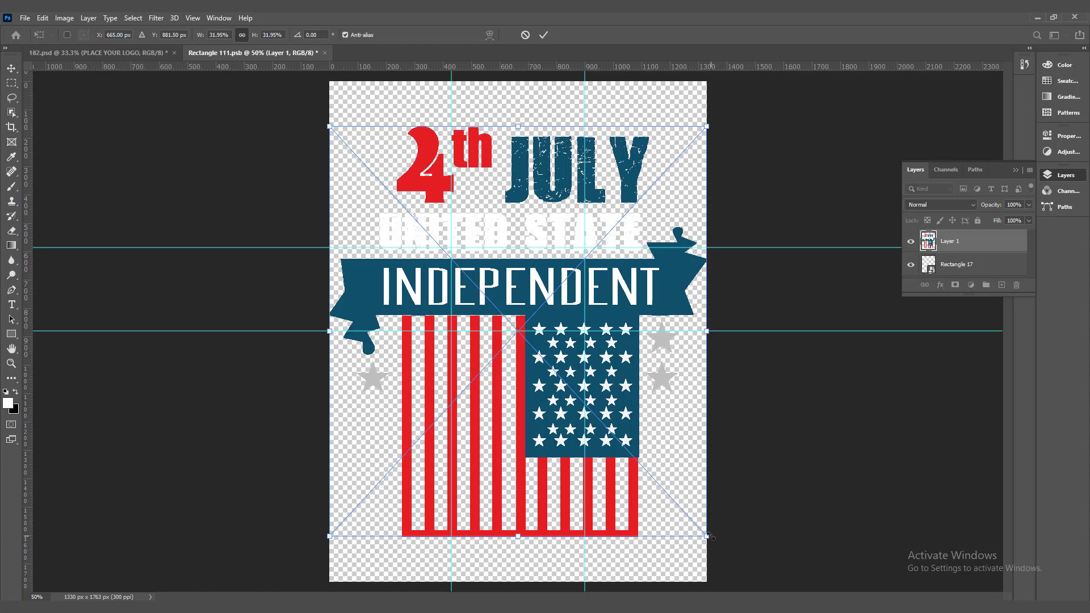
Scale the pasted design proportionally to about 12.5% and move it up over the area framed by the guides
{"action": "left_click_drag", "start_coordinate": [707, 532], "coordinate": [637, 438]}
{"action": "left_click_drag", "start_coordinate": [607, 403], "coordinate": [604, 400]}
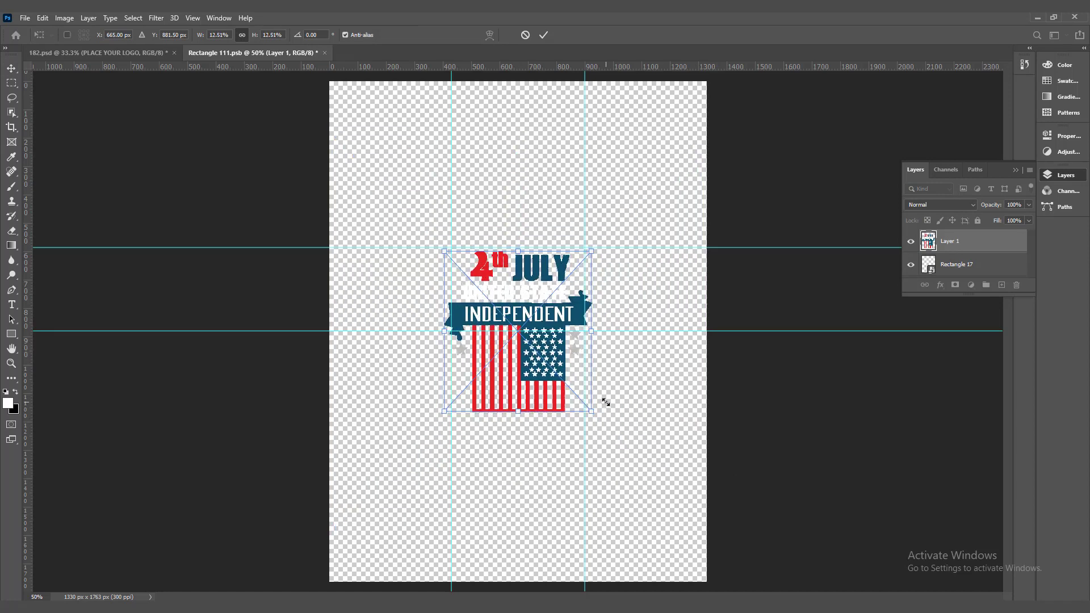
{"action": "left_click_drag", "start_coordinate": [536, 379], "coordinate": [538, 351]}
{"action": "key", "text": "Return"}
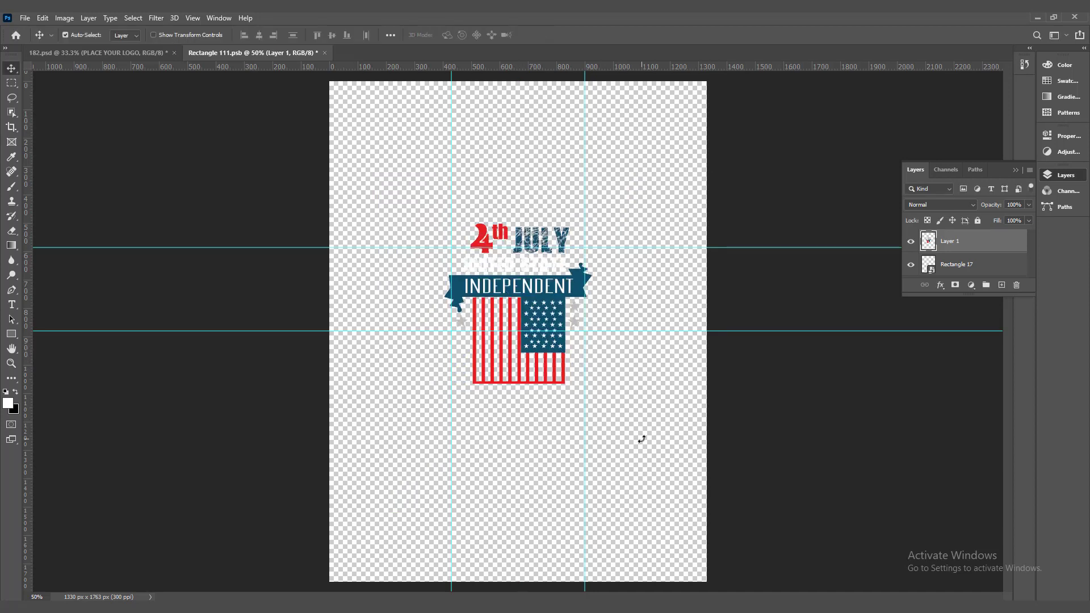
Save the smart object contents and return to 182.psd to inspect the design on the black T-shirt
{"action": "key", "text": "ctrl+s"}
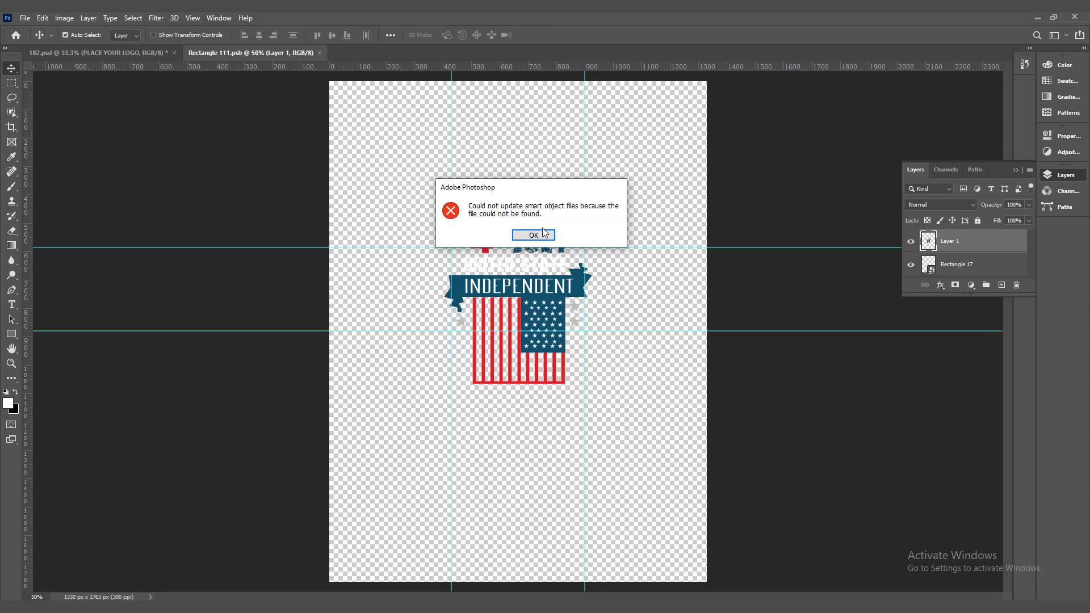
{"action": "left_click", "coordinate": [544, 235]}
{"action": "left_click", "coordinate": [141, 52]}
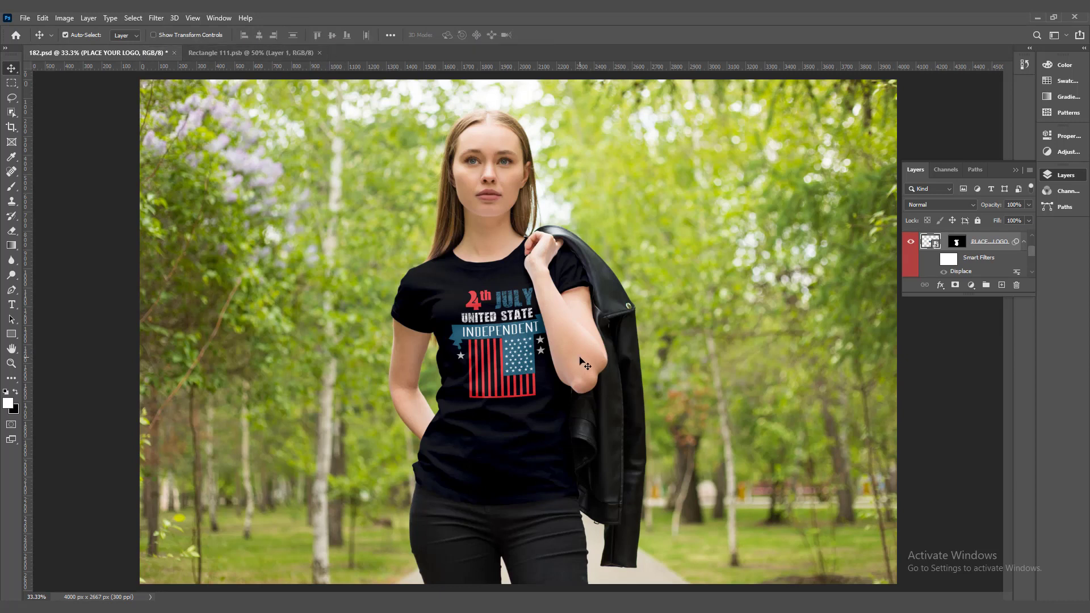
{"action": "scroll", "coordinate": [551, 341], "scroll_direction": "up", "scroll_amount": 6}
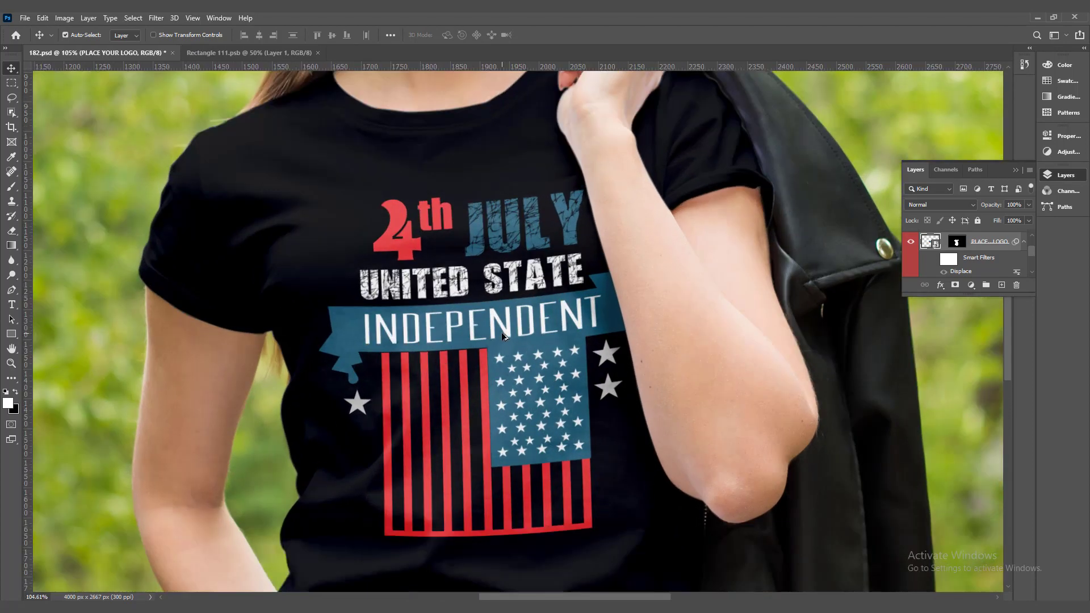
{"action": "scroll", "coordinate": [503, 336], "scroll_direction": "up", "scroll_amount": 1}
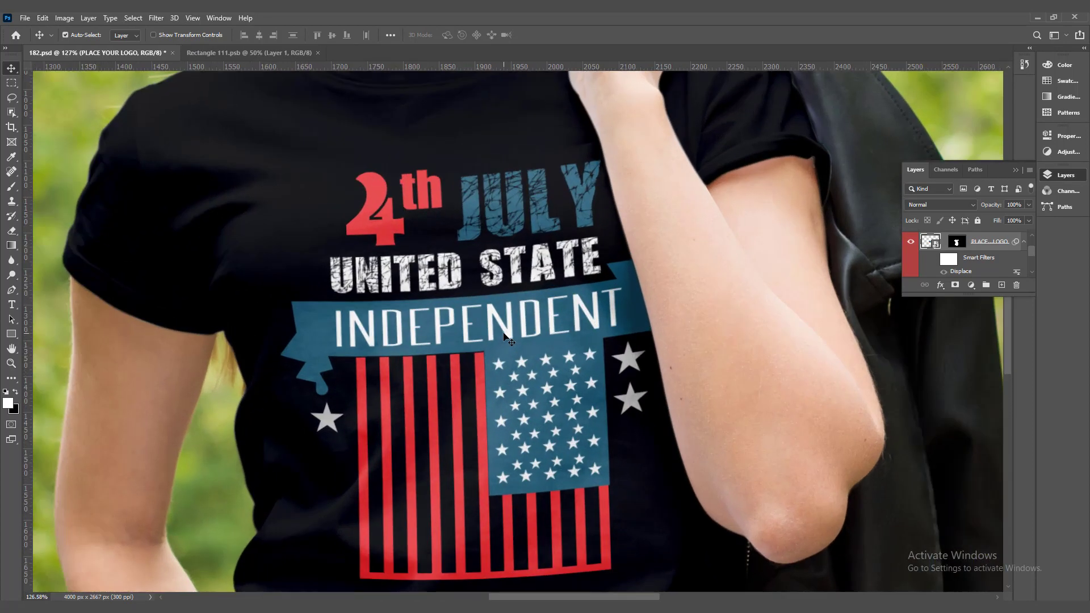
{"action": "scroll", "coordinate": [503, 336], "scroll_direction": "down", "scroll_amount": 7}
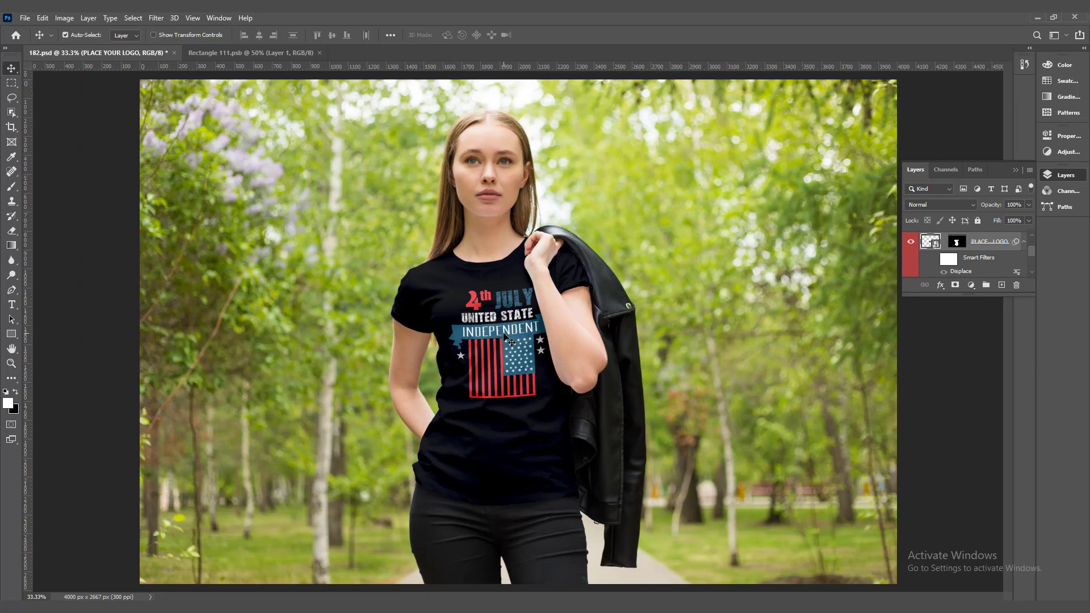